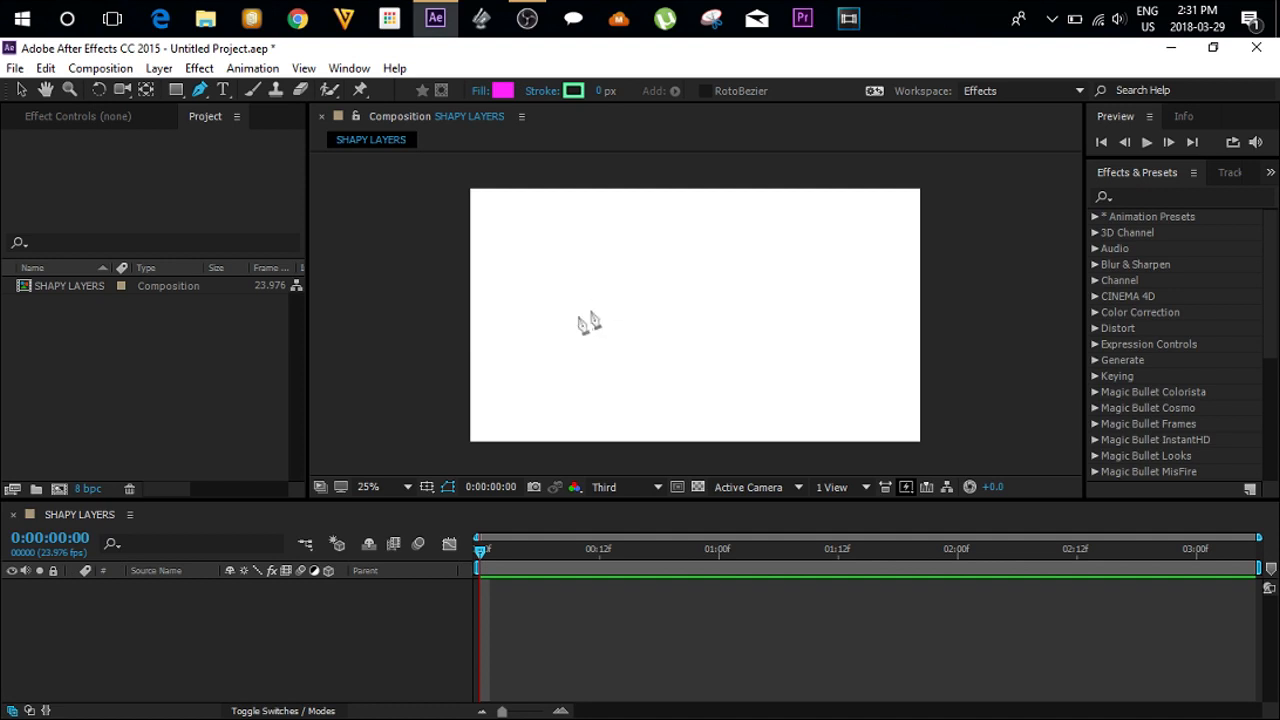
# Draw a closed seven-point polygon around the middle of the composition with the Pen tool
pyautogui.click(625, 273)
pyautogui.click(708, 248)
pyautogui.click(801, 279)
pyautogui.click(818, 332)
pyautogui.click(729, 368)
pyautogui.click(592, 357)
pyautogui.click(561, 308)
pyautogui.click(625, 273)
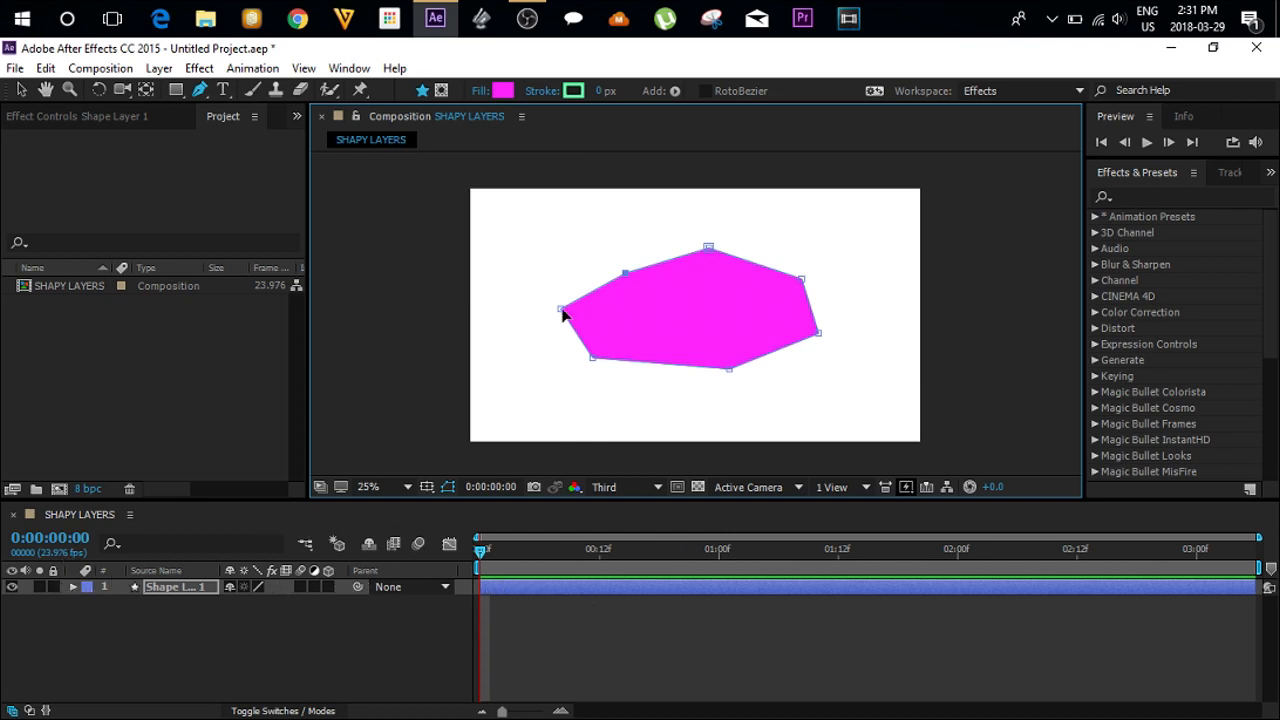
# Delete the shape layer holding the seven-point polygon
pyautogui.press('v')
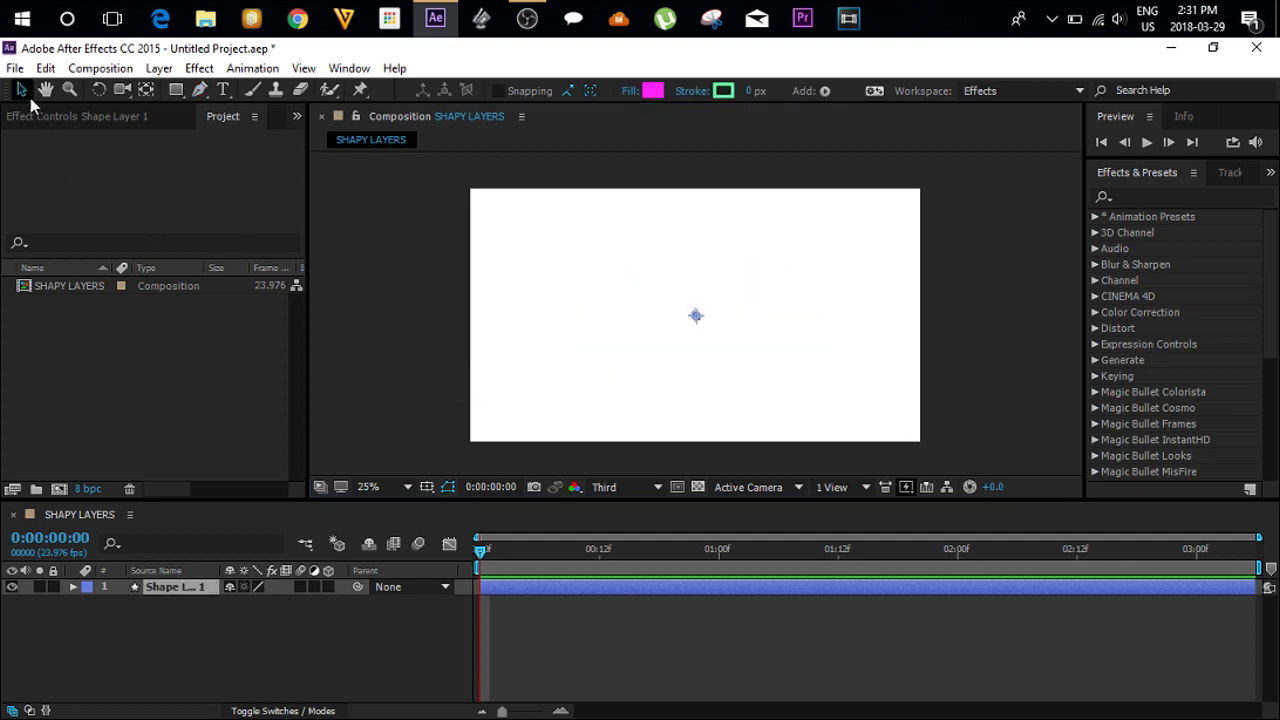
pyautogui.click(206, 592)
pyautogui.press('Delete')
# Add an empty shape layer to the composition, try the Pen and Rectangle tools, and delete the layer
pyautogui.rightClick(245, 598)
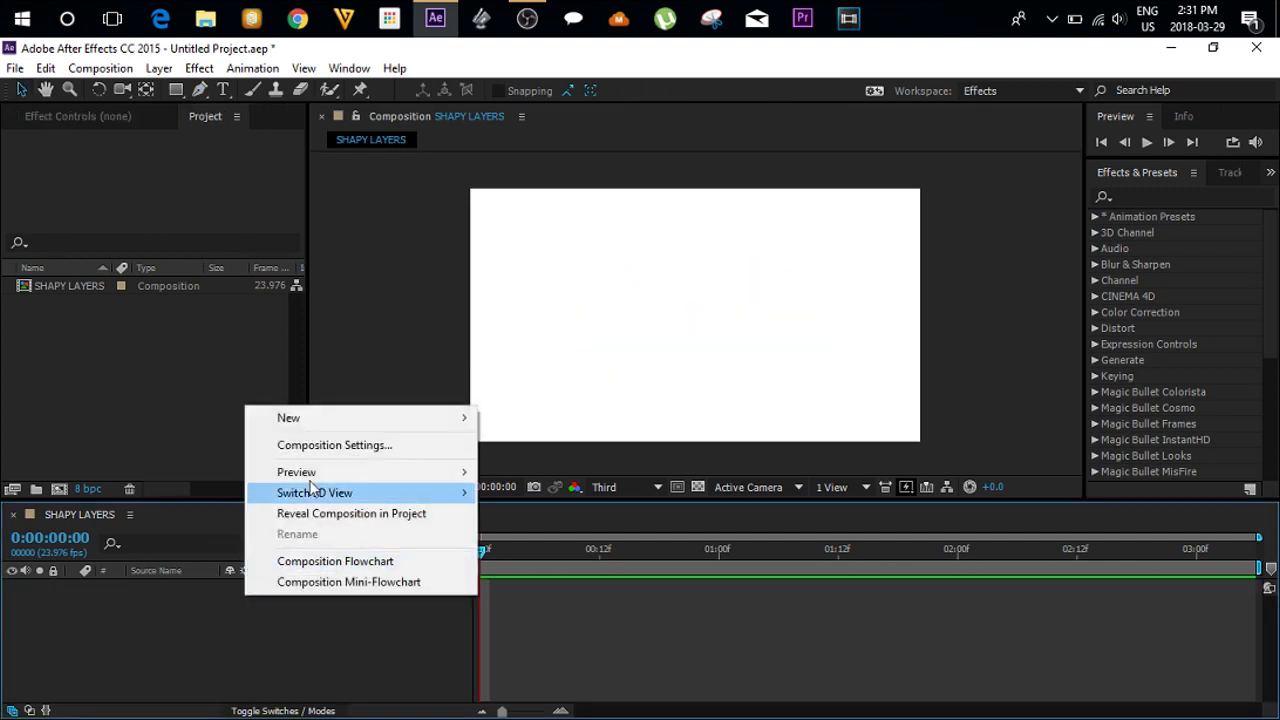
pyautogui.moveTo(352, 428)
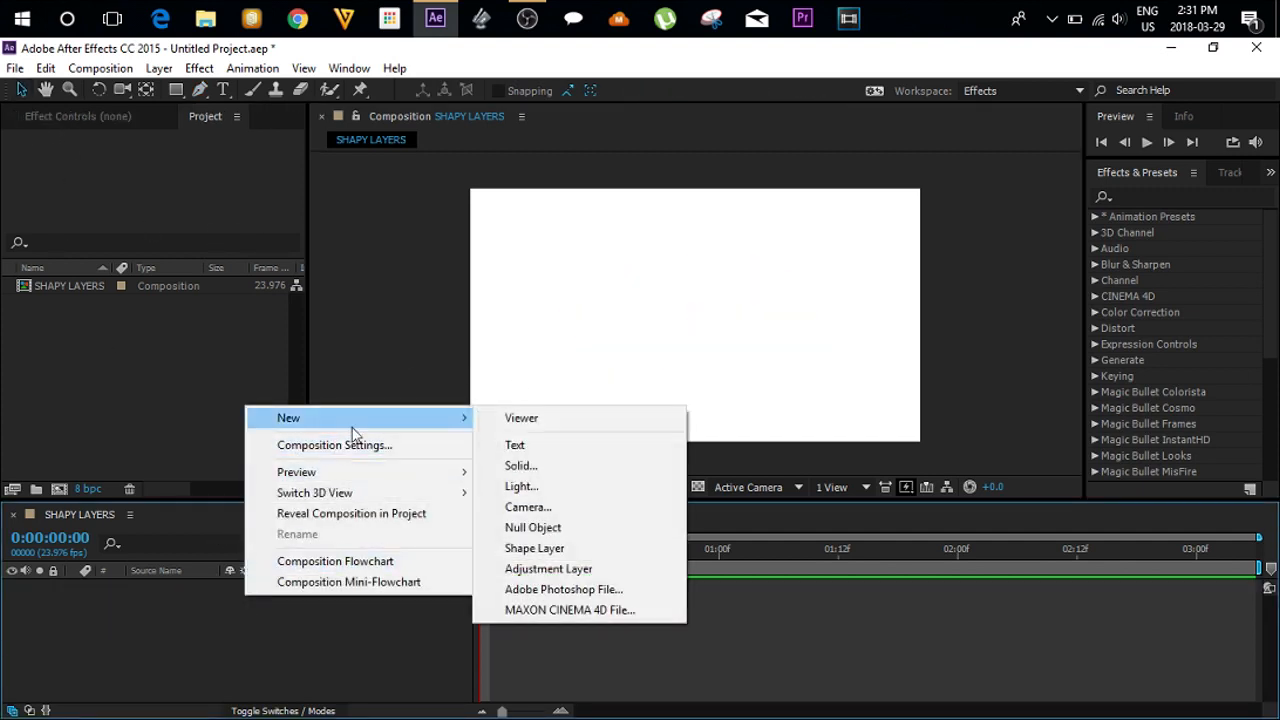
pyautogui.click(571, 553)
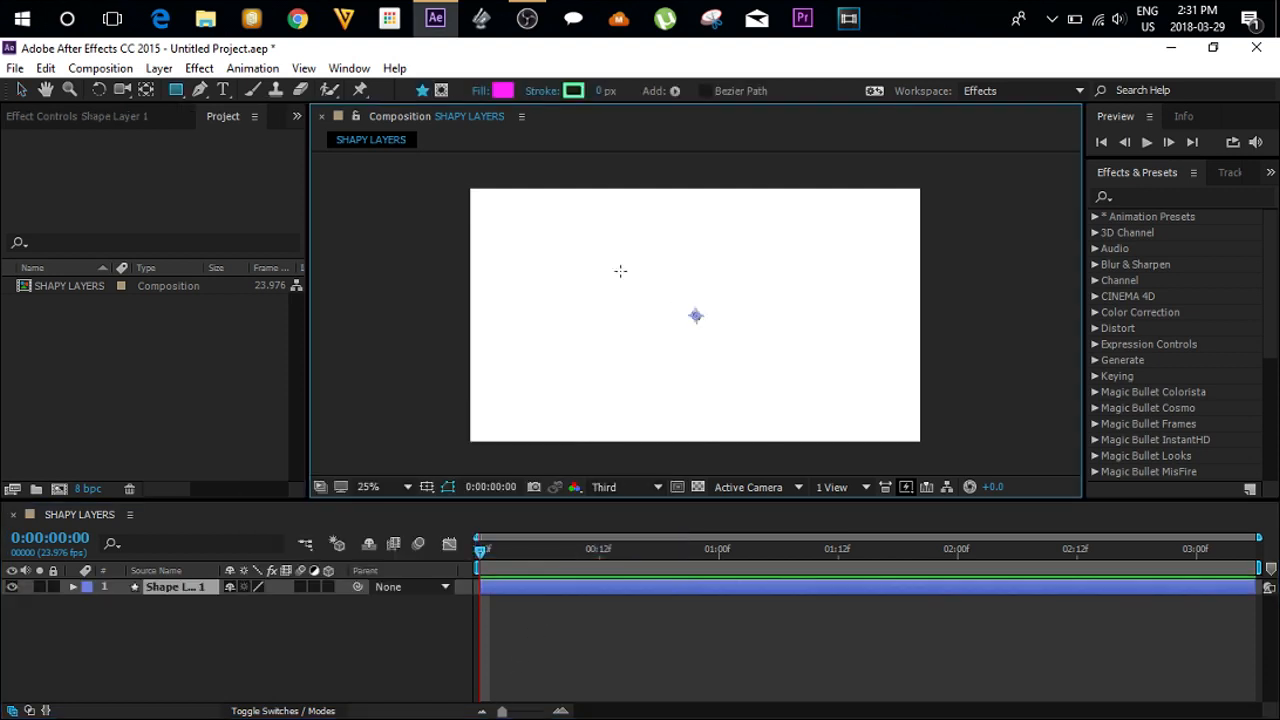
pyautogui.click(196, 90)
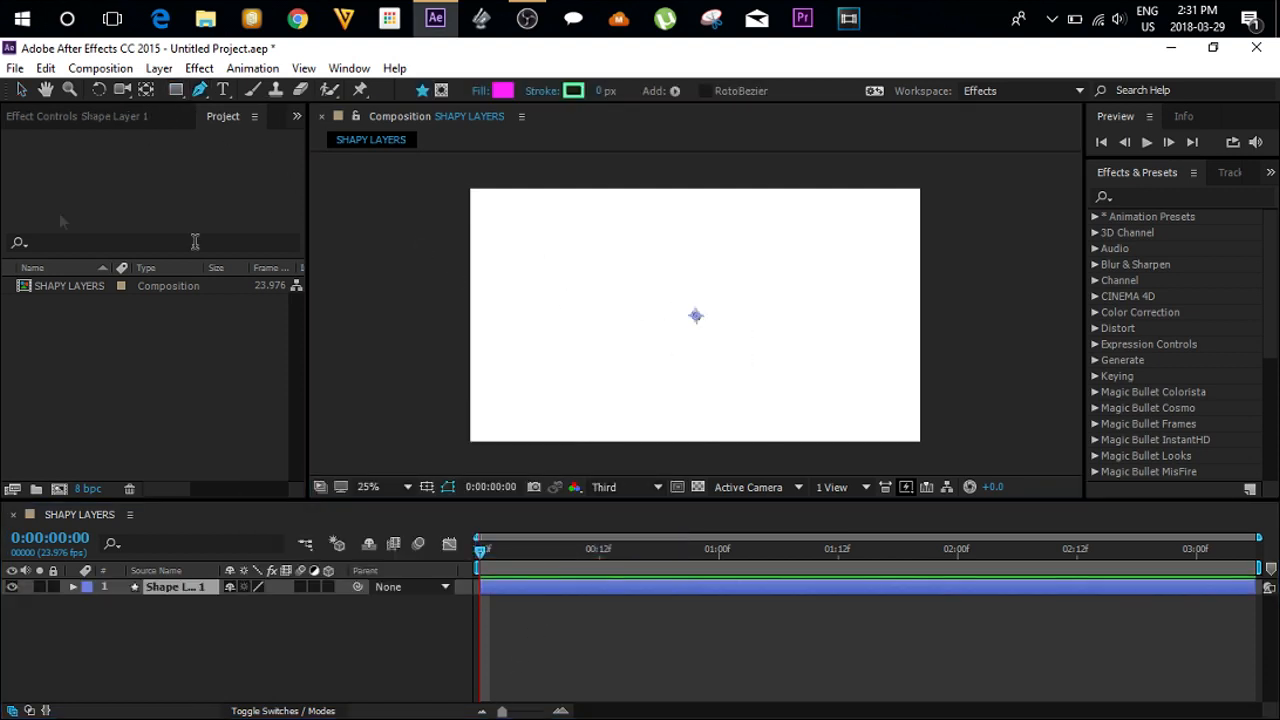
pyautogui.click(174, 90)
pyautogui.press('Delete')
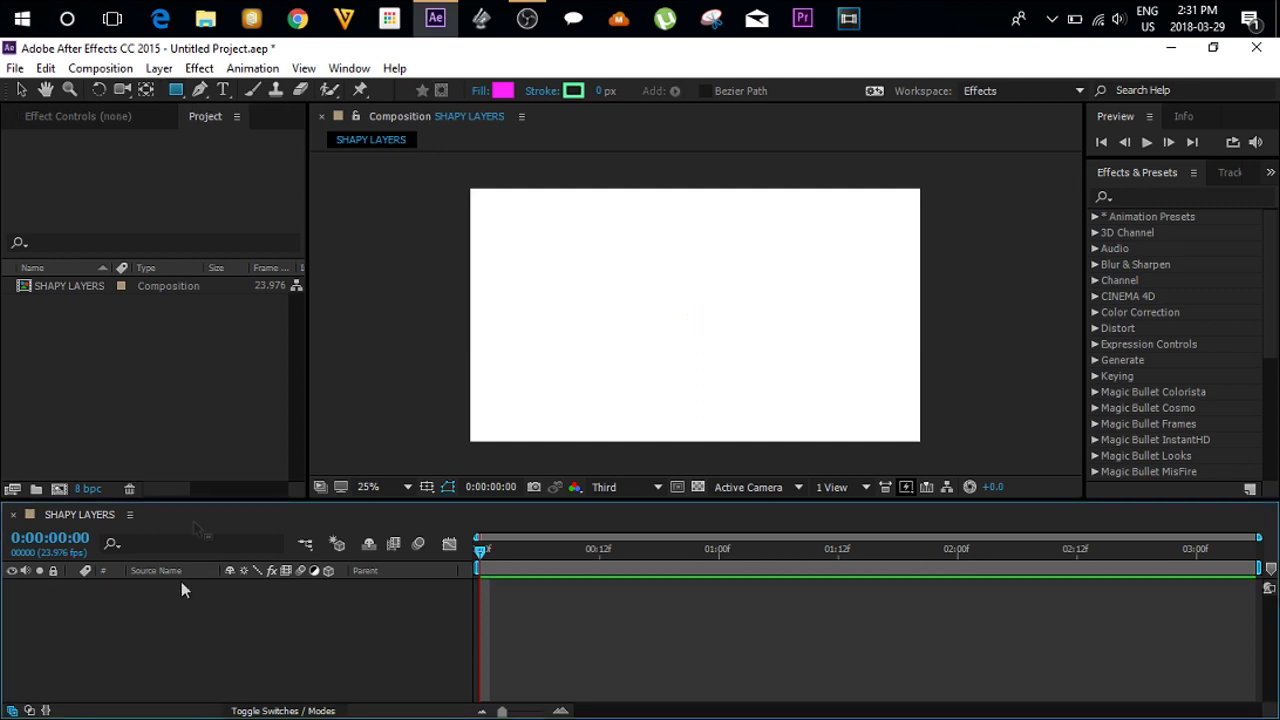
# Create a composition-sized rectangle with the Rectangle tool and scale it down about its centre to roughly half size
pyautogui.click(176, 90)
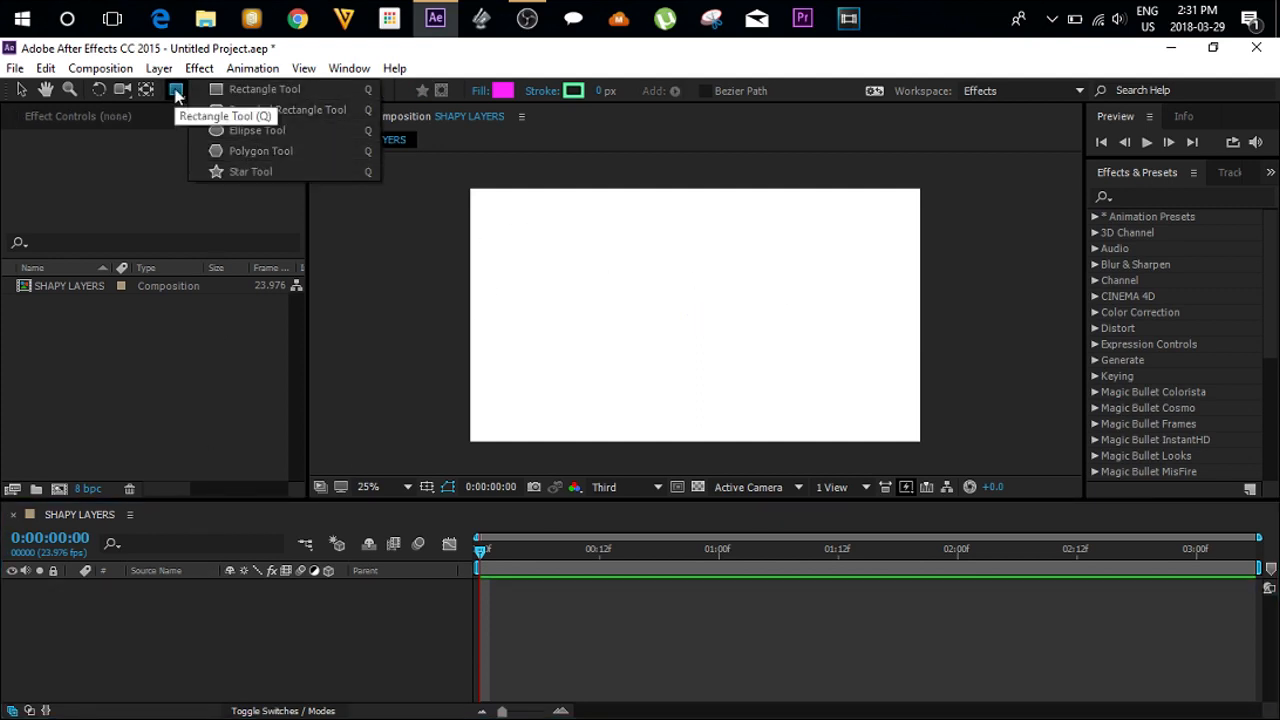
pyautogui.click(177, 105)
pyautogui.click(182, 90)
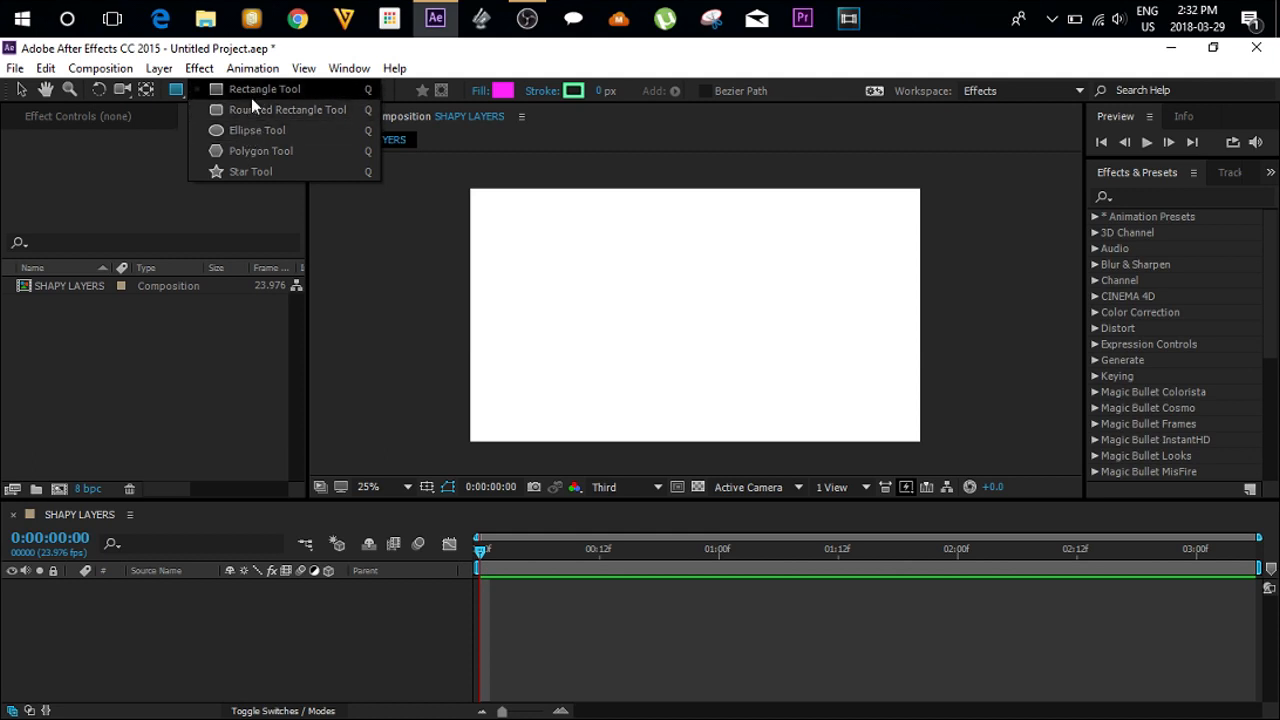
pyautogui.click(251, 98)
pyautogui.doubleClick(175, 91)
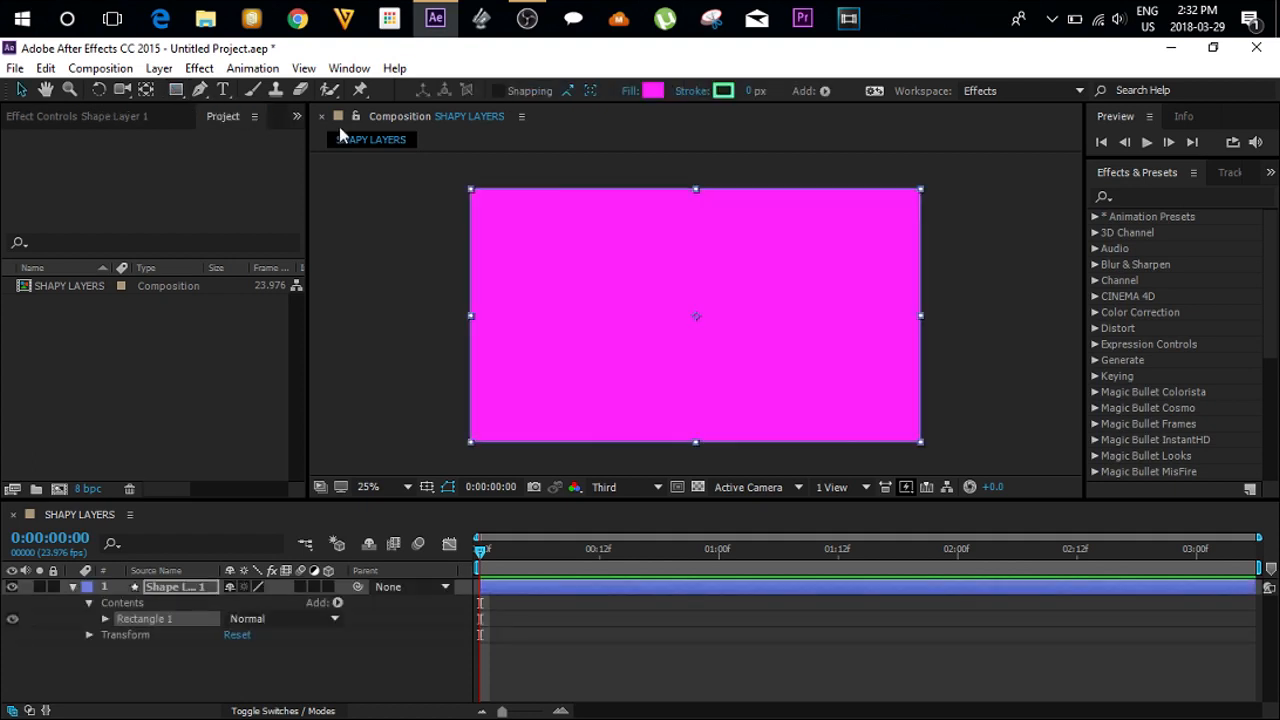
pyautogui.moveTo(474, 195); pyautogui.dragTo(572, 252)
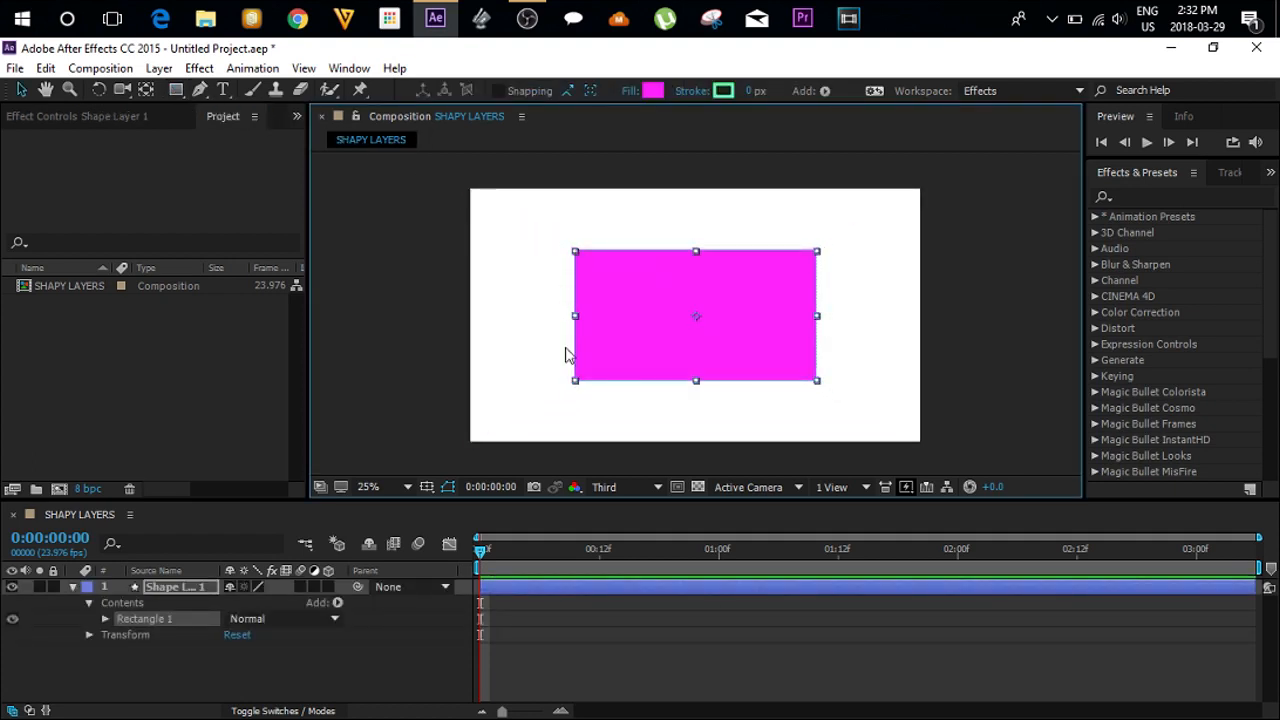
# Delete the shape layer holding the scaled-down rectangle
pyautogui.press(',')
pyautogui.press('.')
pyautogui.press('Delete')
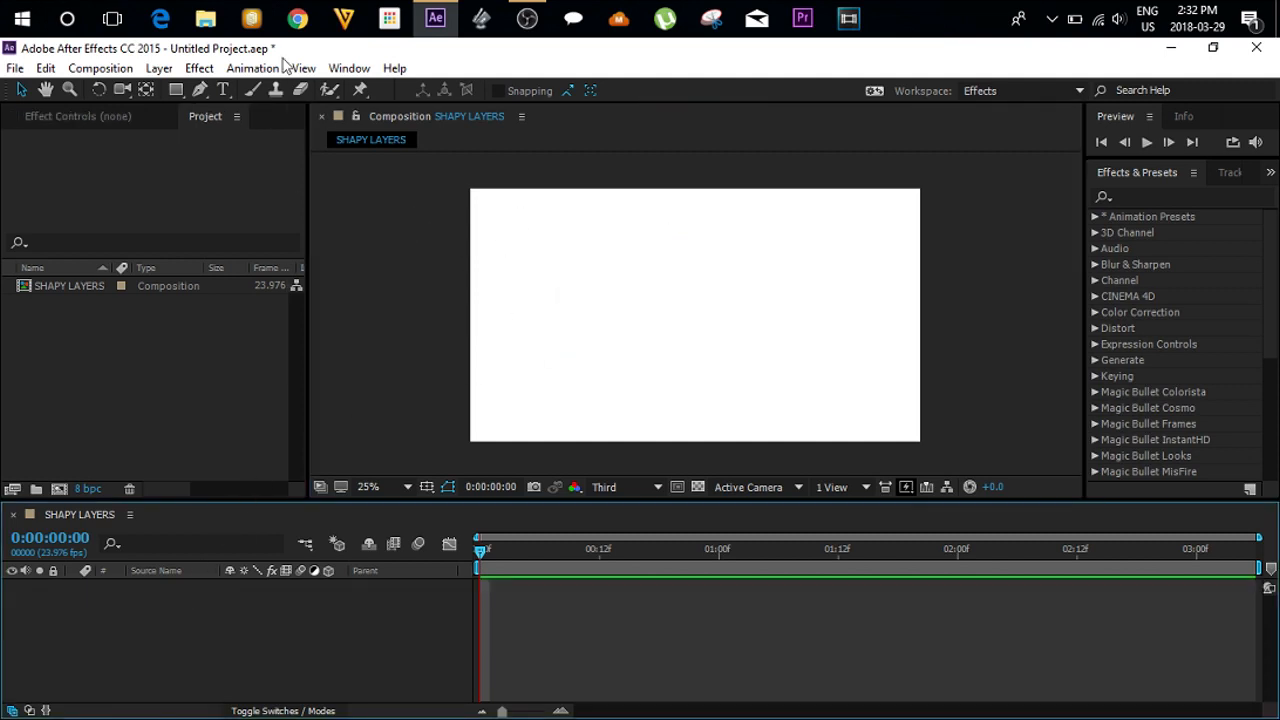
# Draw a closed four-point, roughly rectangular shape with the Pen tool and switch to the Selection tool
pyautogui.click(203, 90)
pyautogui.click(560, 245)
pyautogui.click(849, 250)
pyautogui.click(847, 409)
pyautogui.click(551, 397)
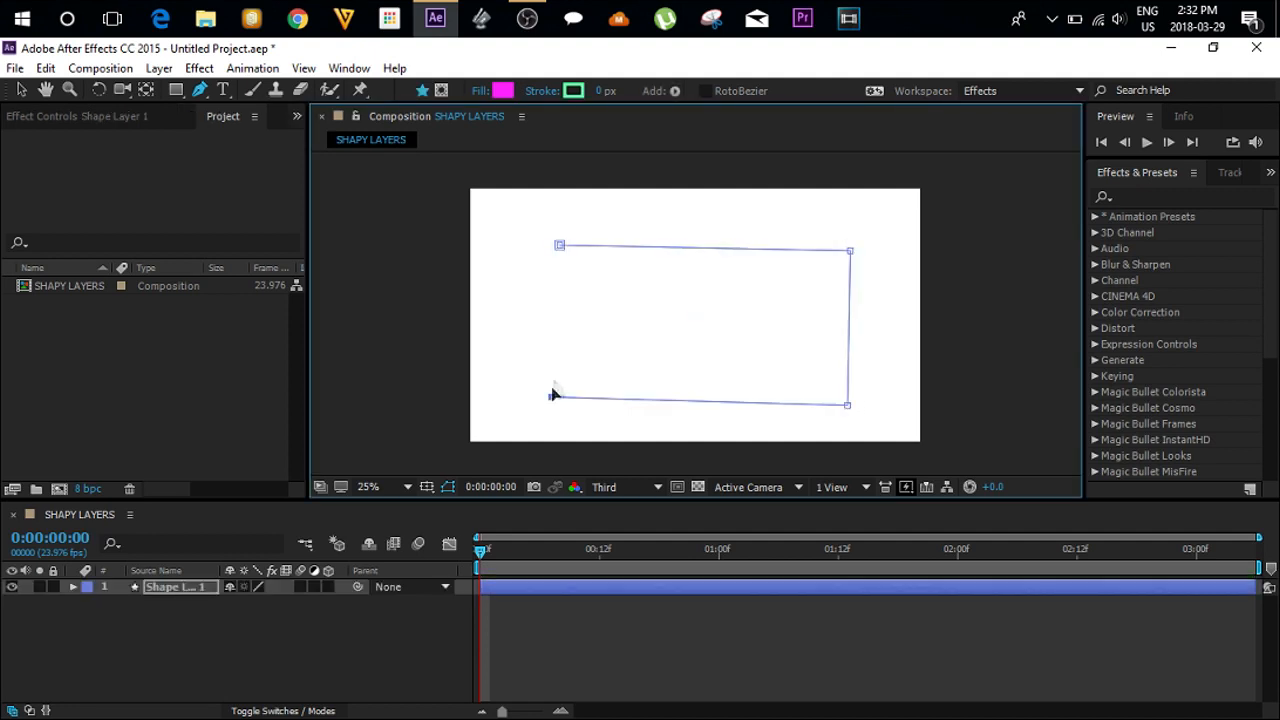
pyautogui.click(560, 245)
pyautogui.click(21, 90)
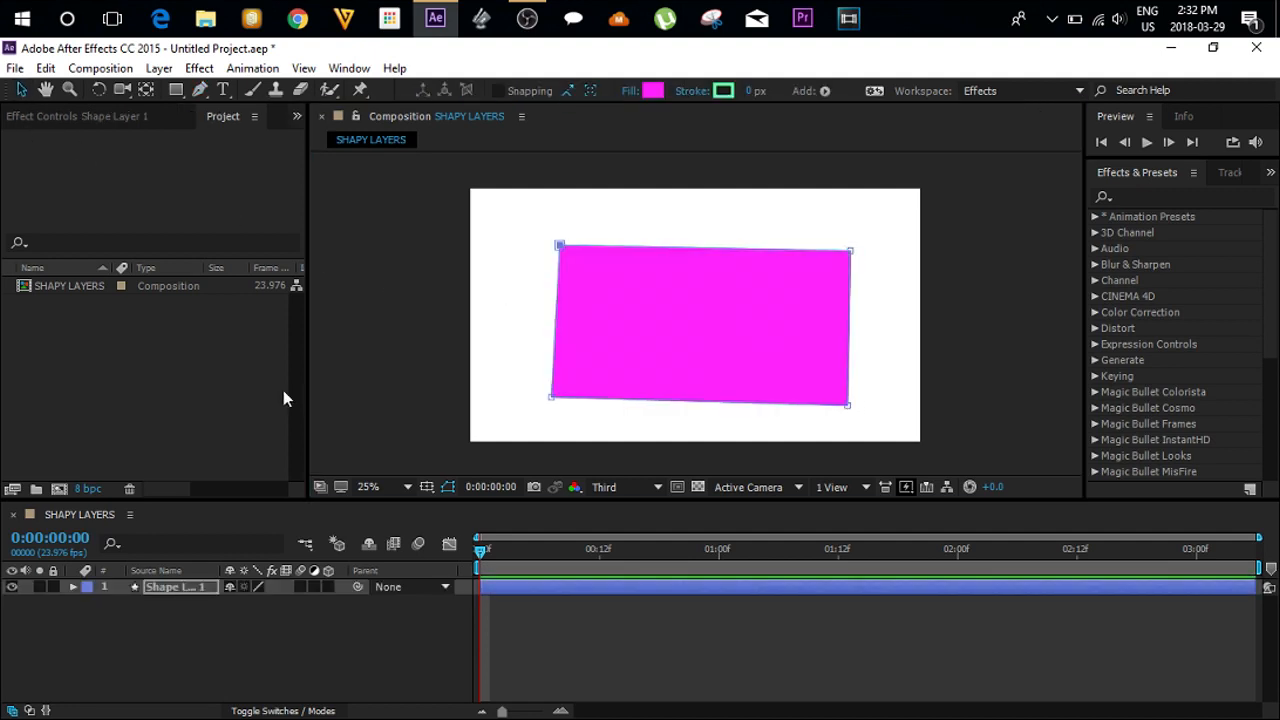
# Expand the shape layer down to Path 1 and set a Path keyframe at 0:00:00:00
pyautogui.click(73, 587)
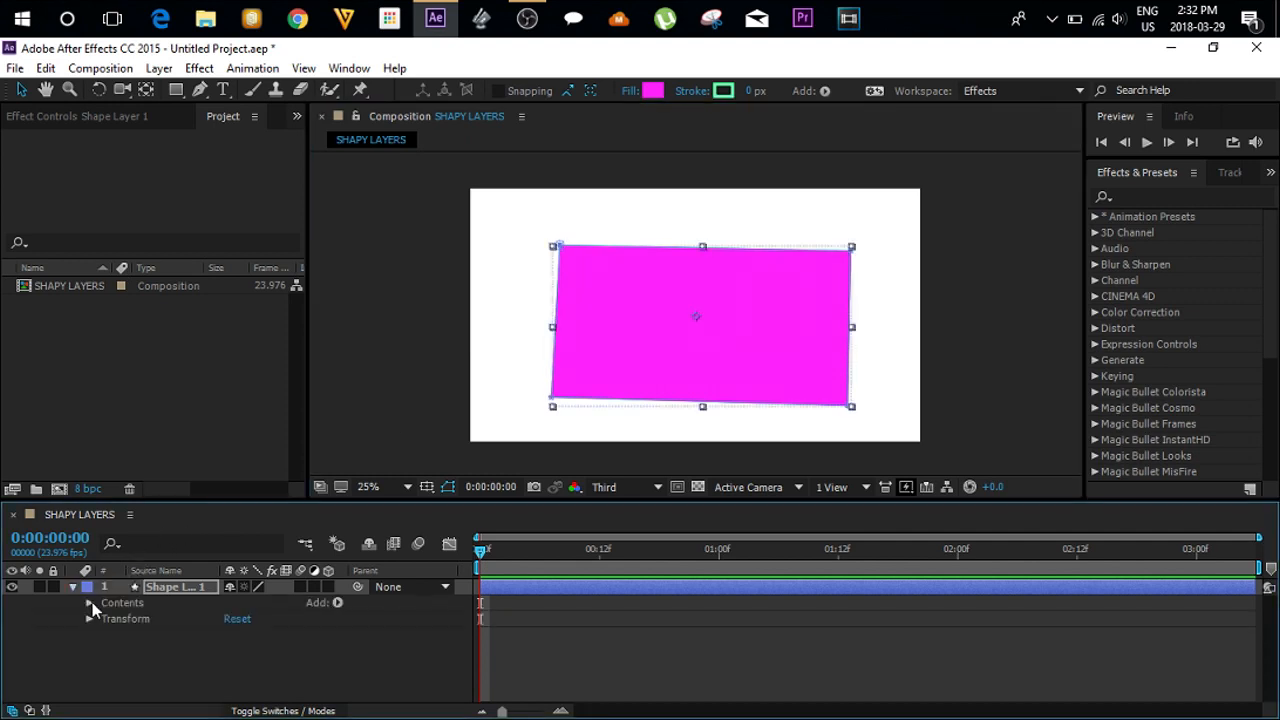
pyautogui.click(90, 603)
pyautogui.click(112, 620)
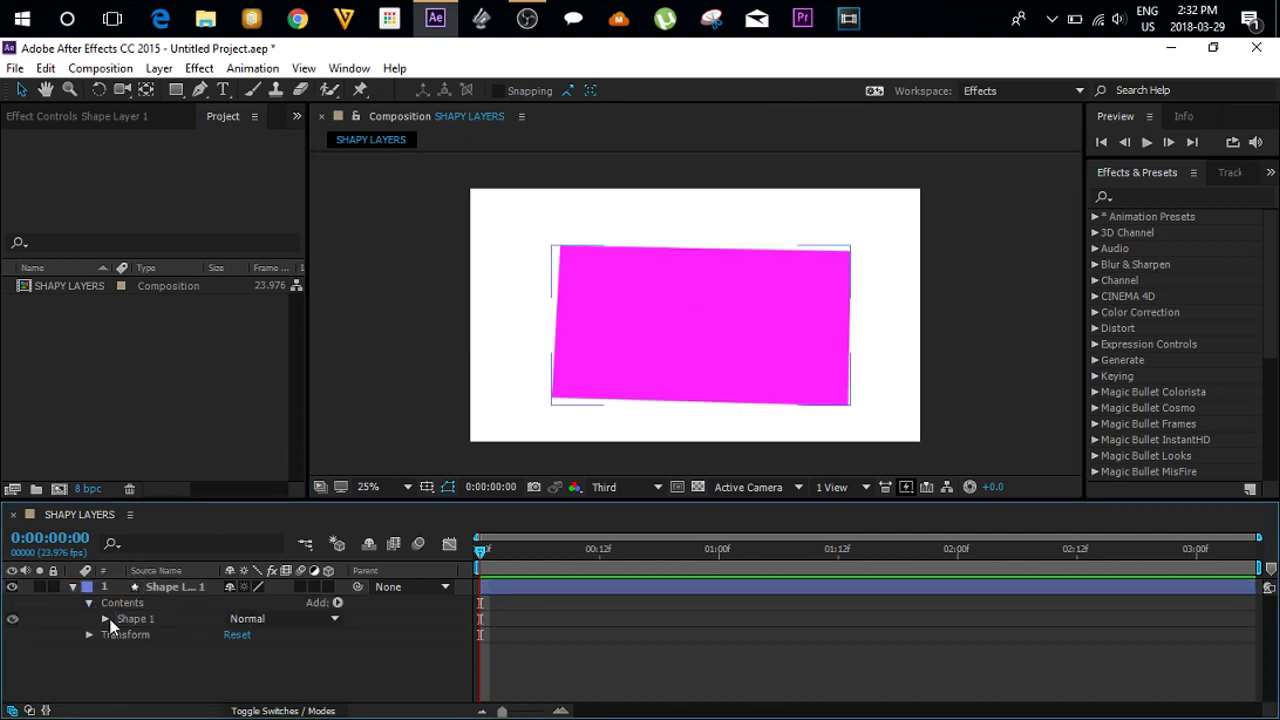
pyautogui.click(105, 619)
pyautogui.click(142, 634)
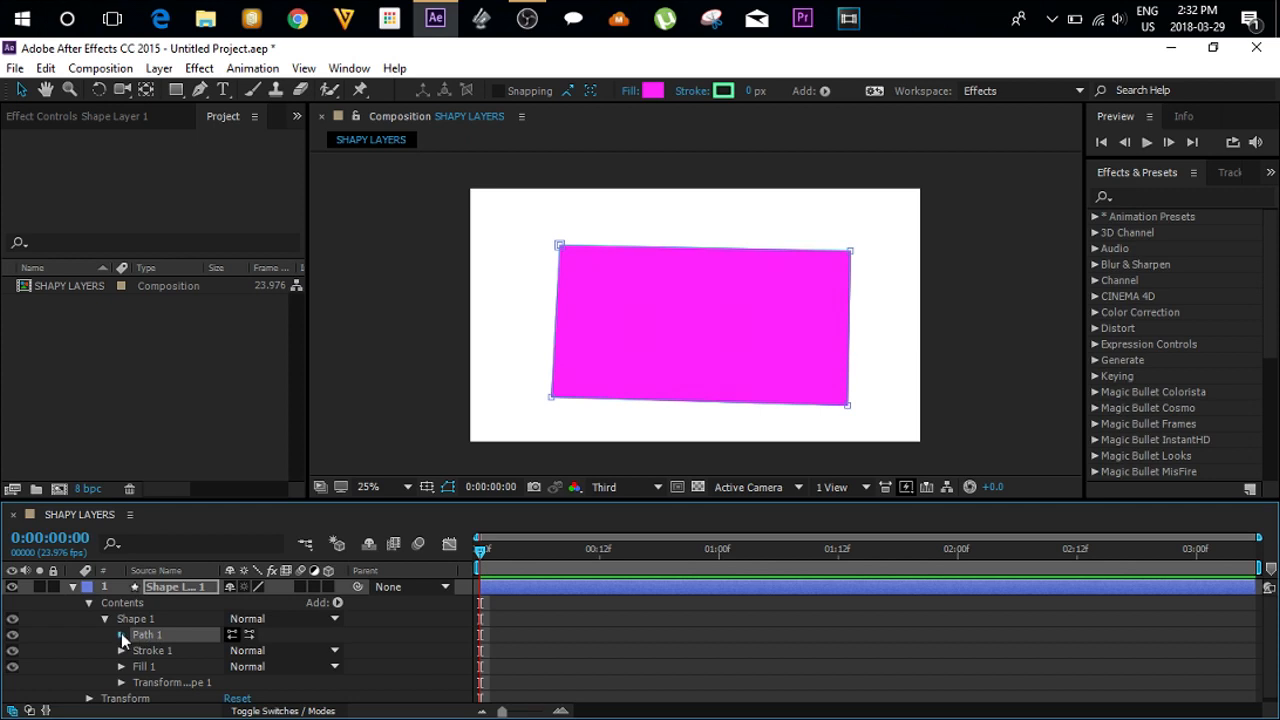
pyautogui.click(121, 634)
pyautogui.click(152, 650)
# Move the current time to 0:00:00:19 and select the four-point shape in the composition
pyautogui.click(598, 550)
pyautogui.click(669, 550)
pyautogui.click(565, 285)
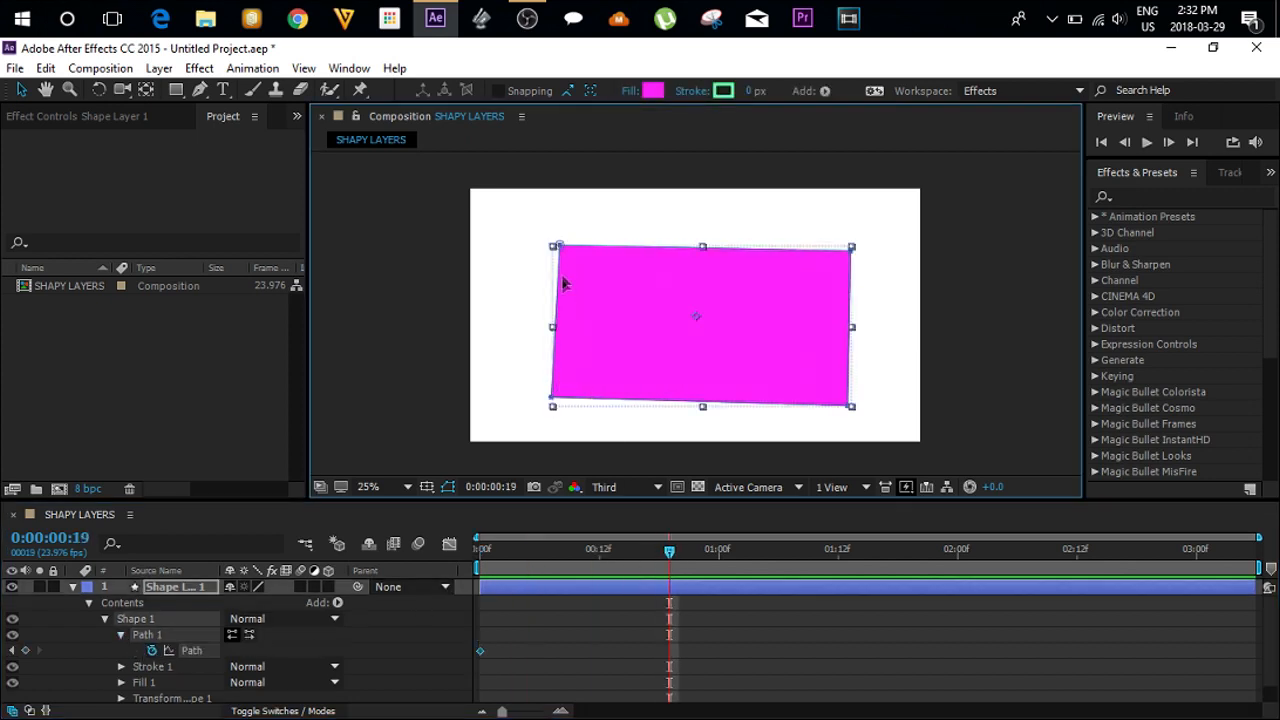
# Delete the pen-drawn four-point shape layer and return the current time to 0:00:00:00
pyautogui.click(177, 91)
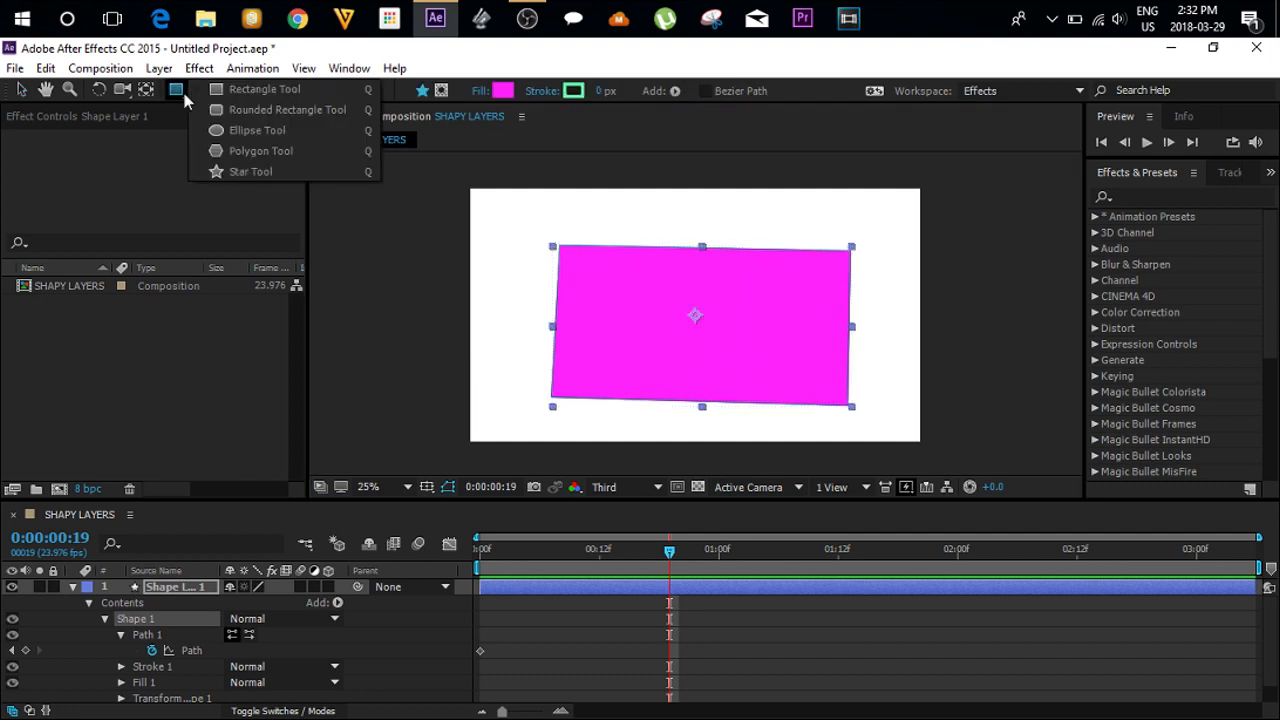
pyautogui.click(120, 420)
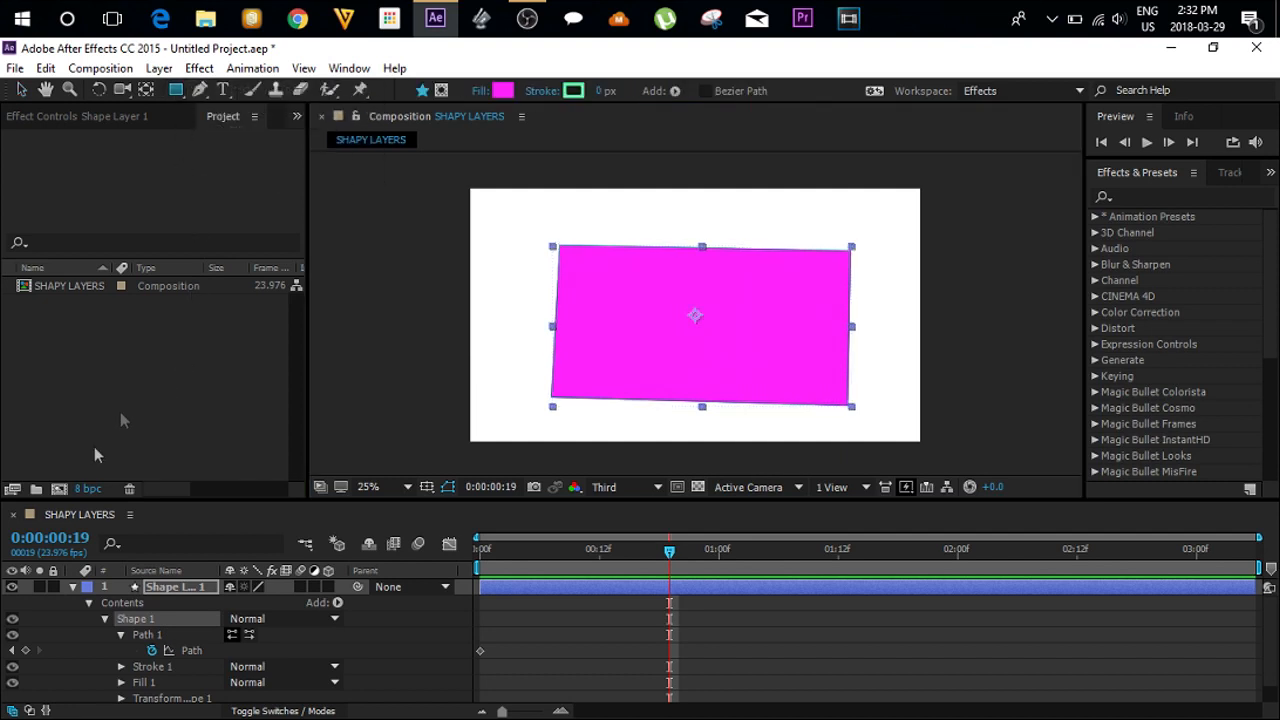
pyautogui.click(182, 588)
pyautogui.press('Delete')
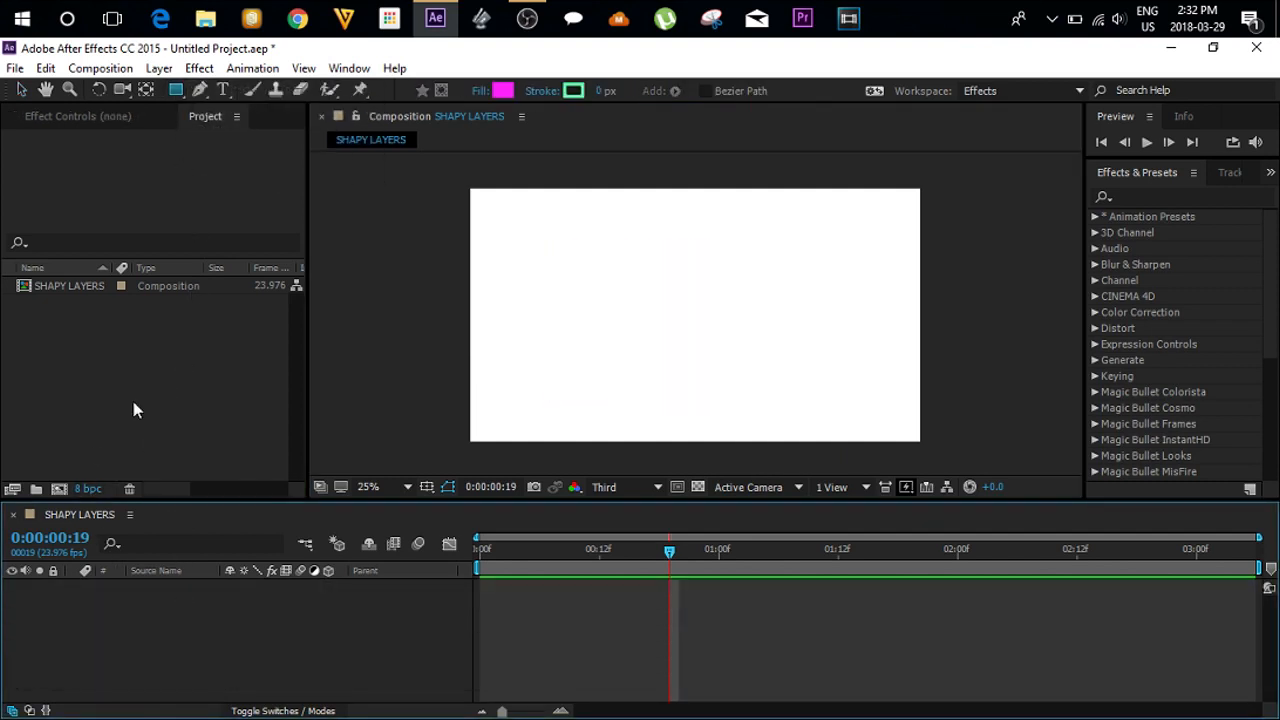
pyautogui.click(476, 550)
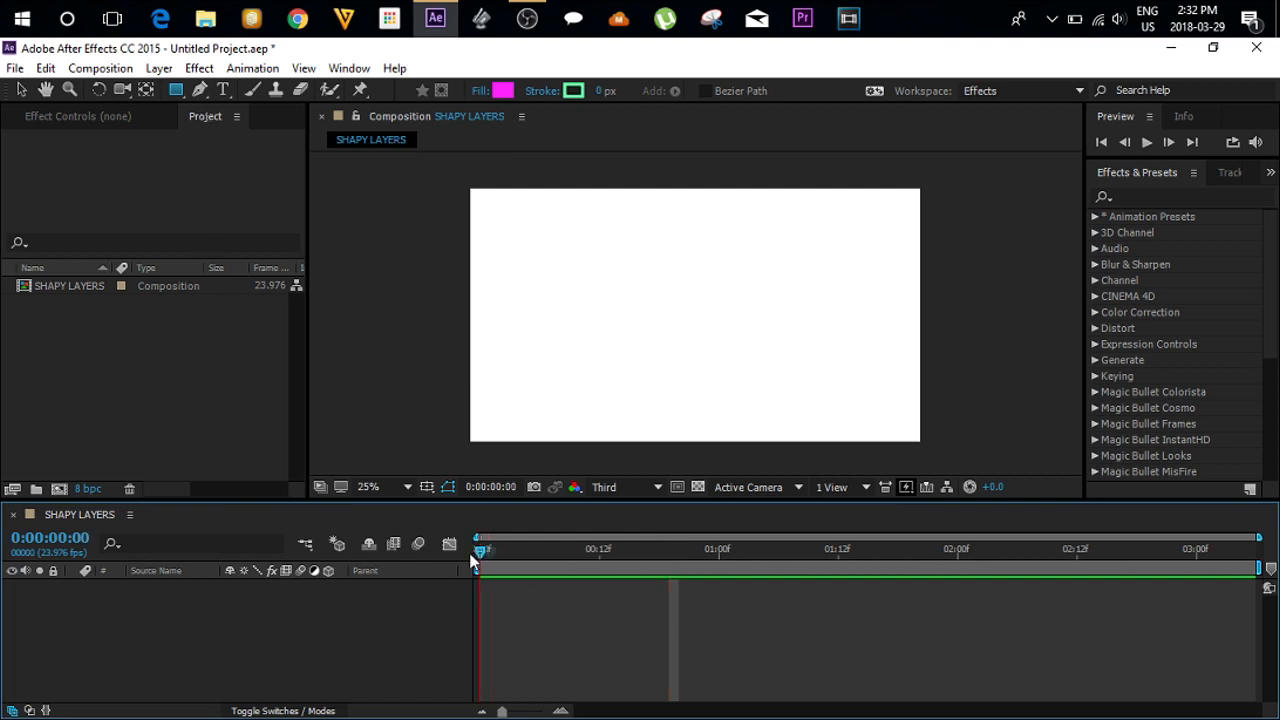
# Create a rectangle shape that fills the whole composition using the Rectangle tool
pyautogui.click(177, 89)
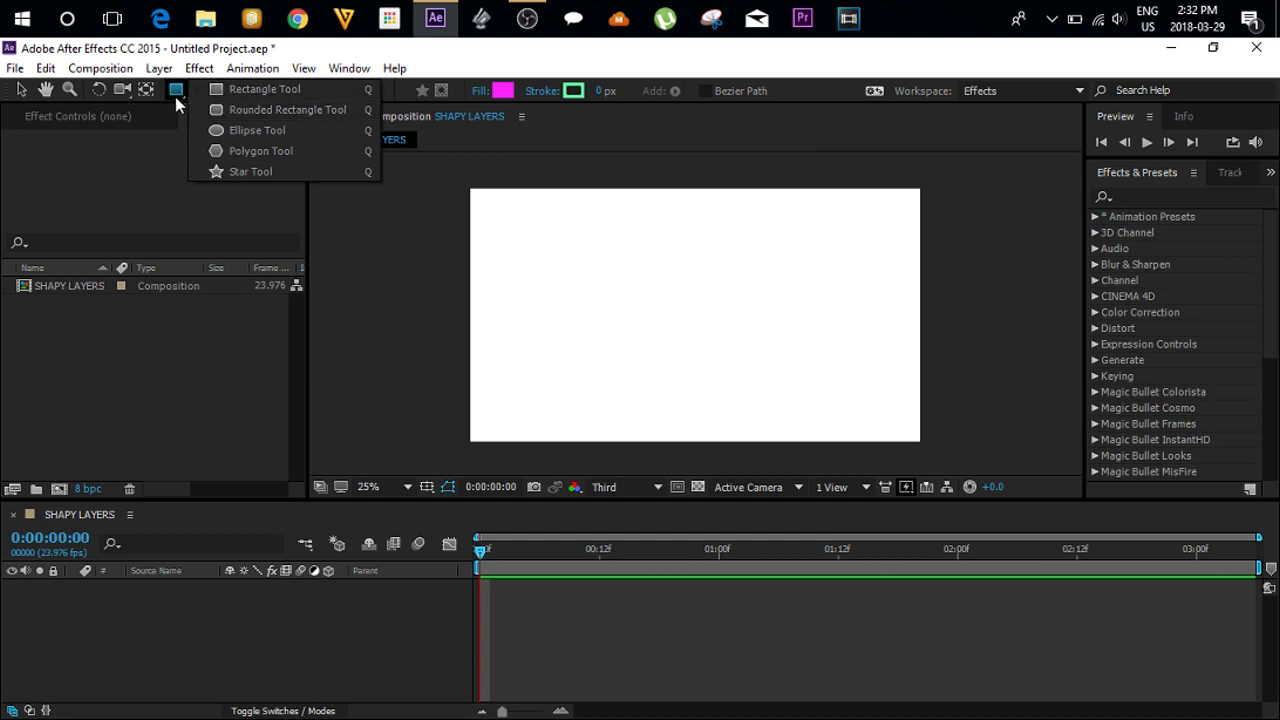
pyautogui.click(224, 98)
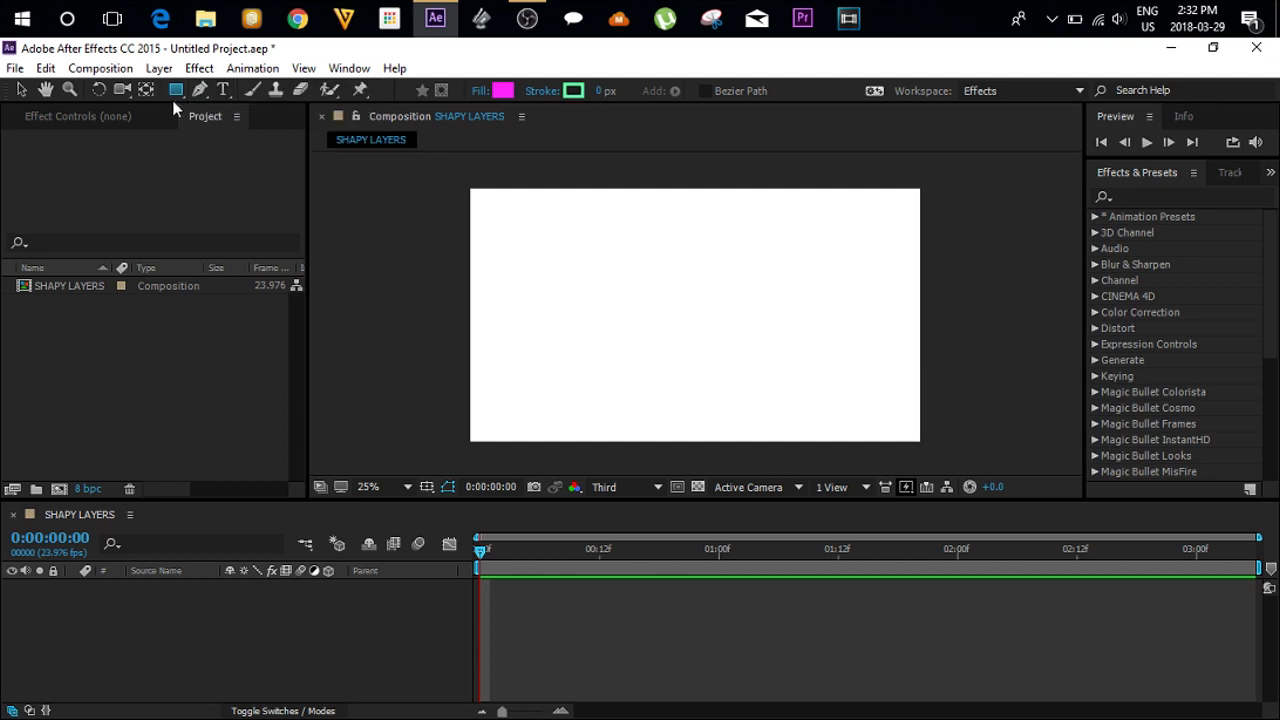
pyautogui.doubleClick(179, 89)
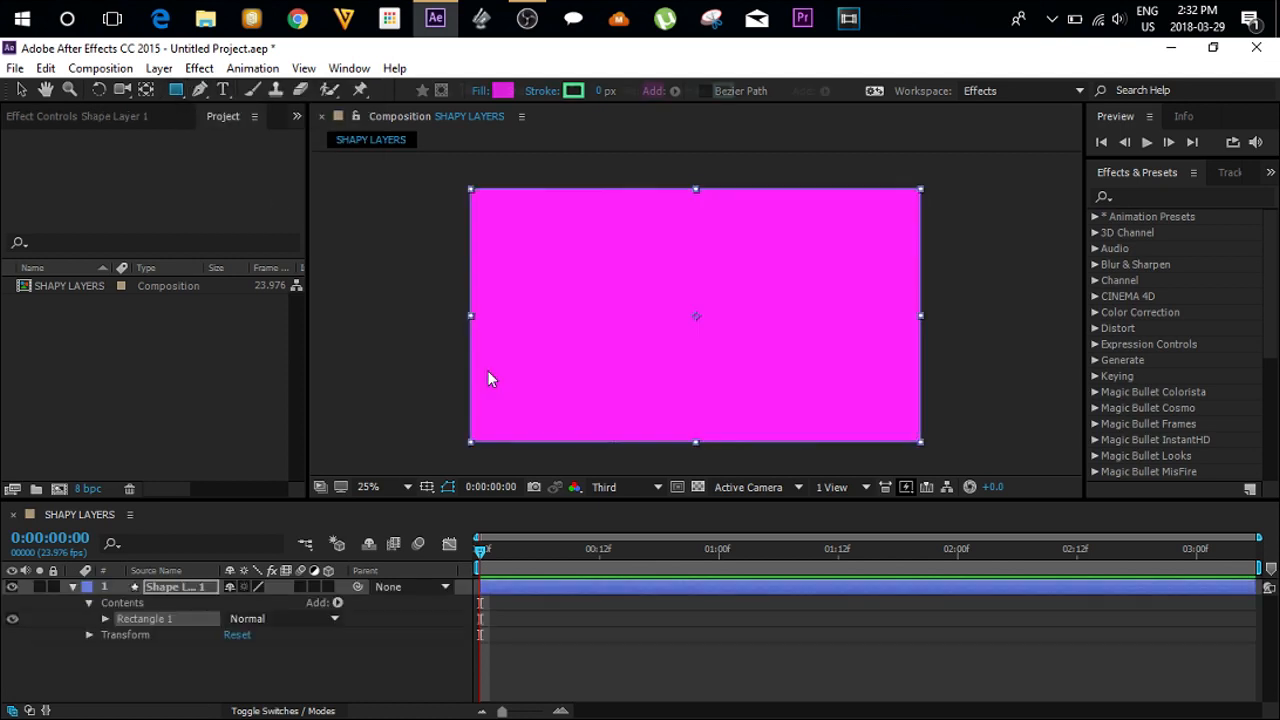
# Expand Rectangle 1's properties and scale the rectangle down about its centre, leaving a white margin all around
pyautogui.press('v')
pyautogui.click(175, 589)
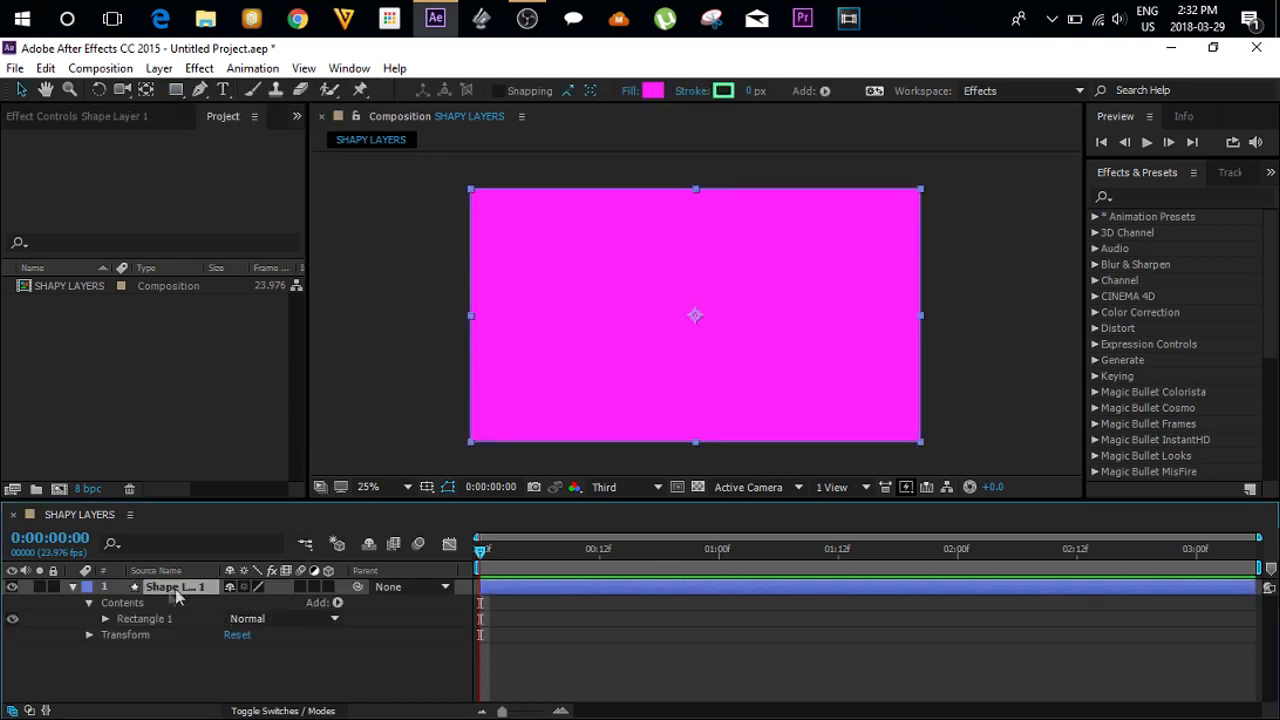
pyautogui.click(106, 619)
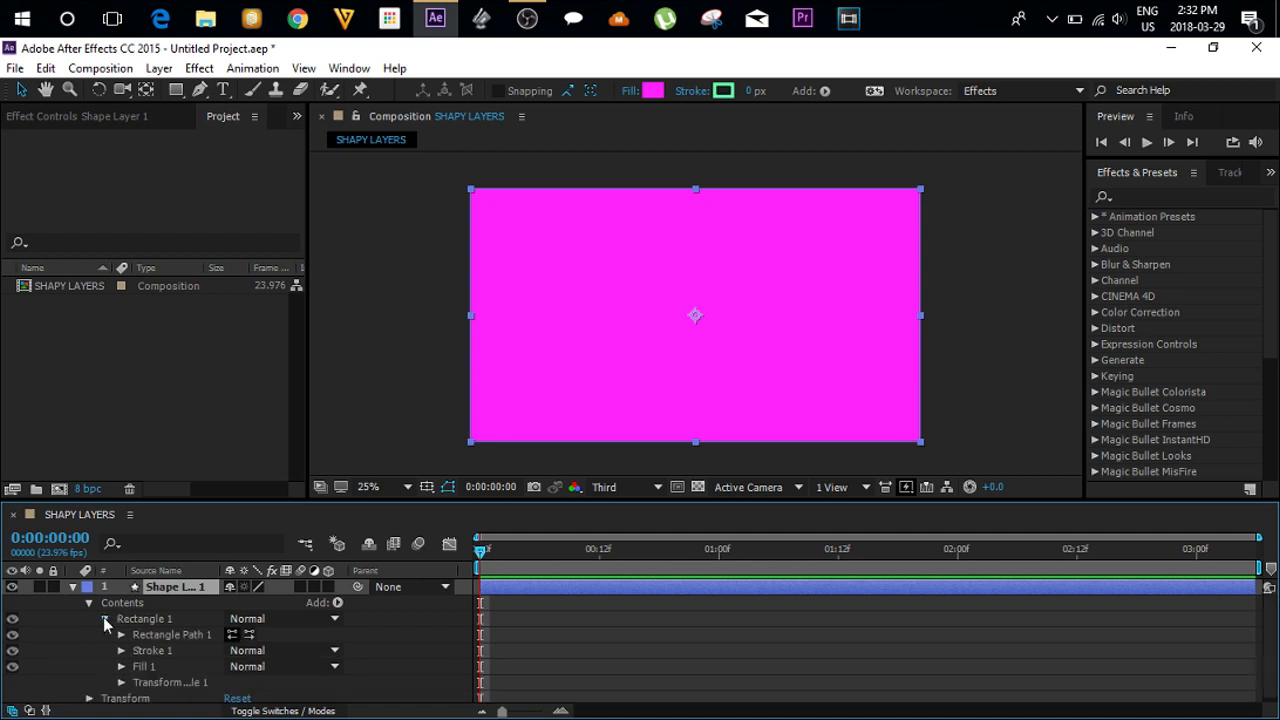
pyautogui.click(150, 651)
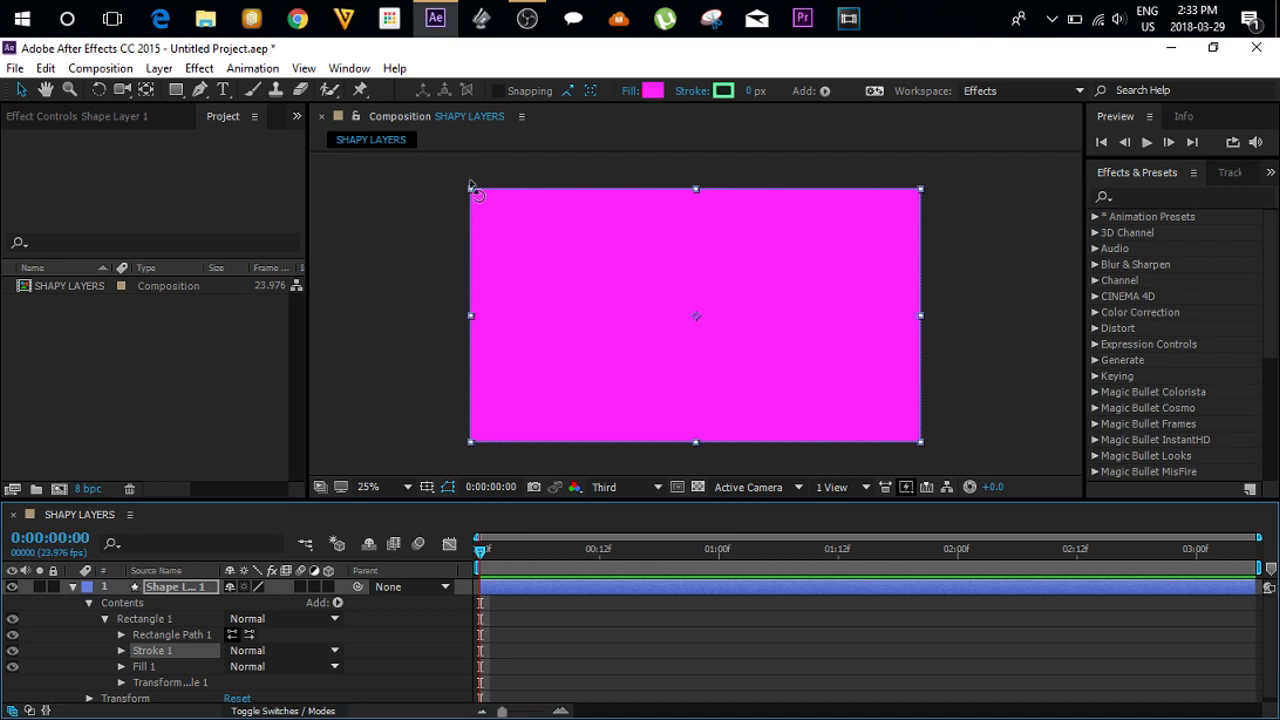
pyautogui.moveTo(474, 198); pyautogui.dragTo(535, 232)
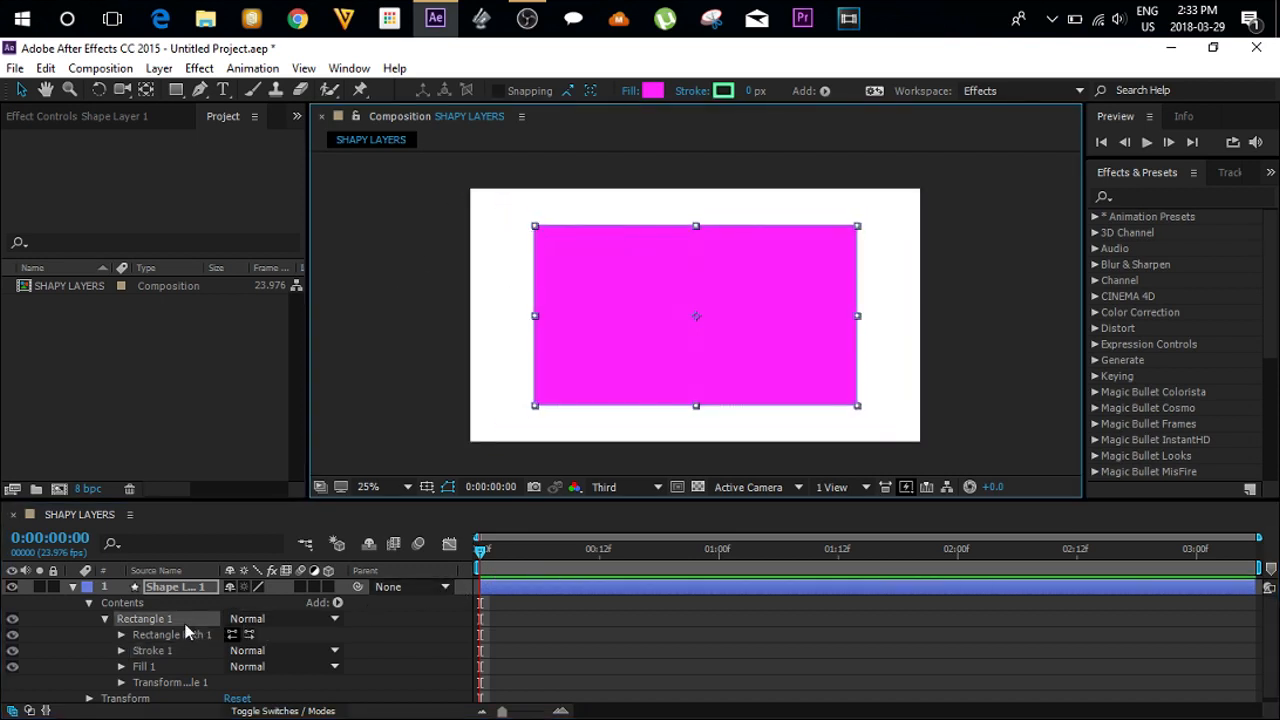
# Change the rectangle's fill colour from magenta to a saturated blue-violet
pyautogui.click(657, 93)
pyautogui.moveTo(317, 267); pyautogui.dragTo(324, 289)
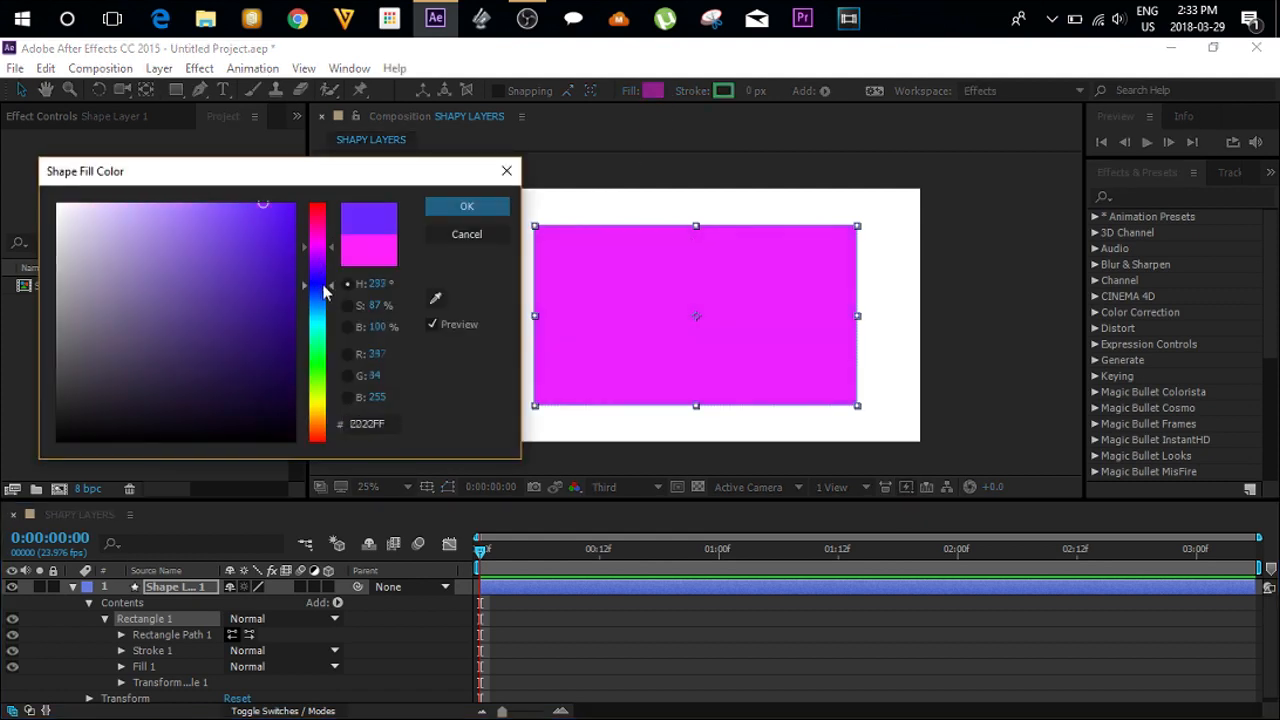
pyautogui.click(467, 206)
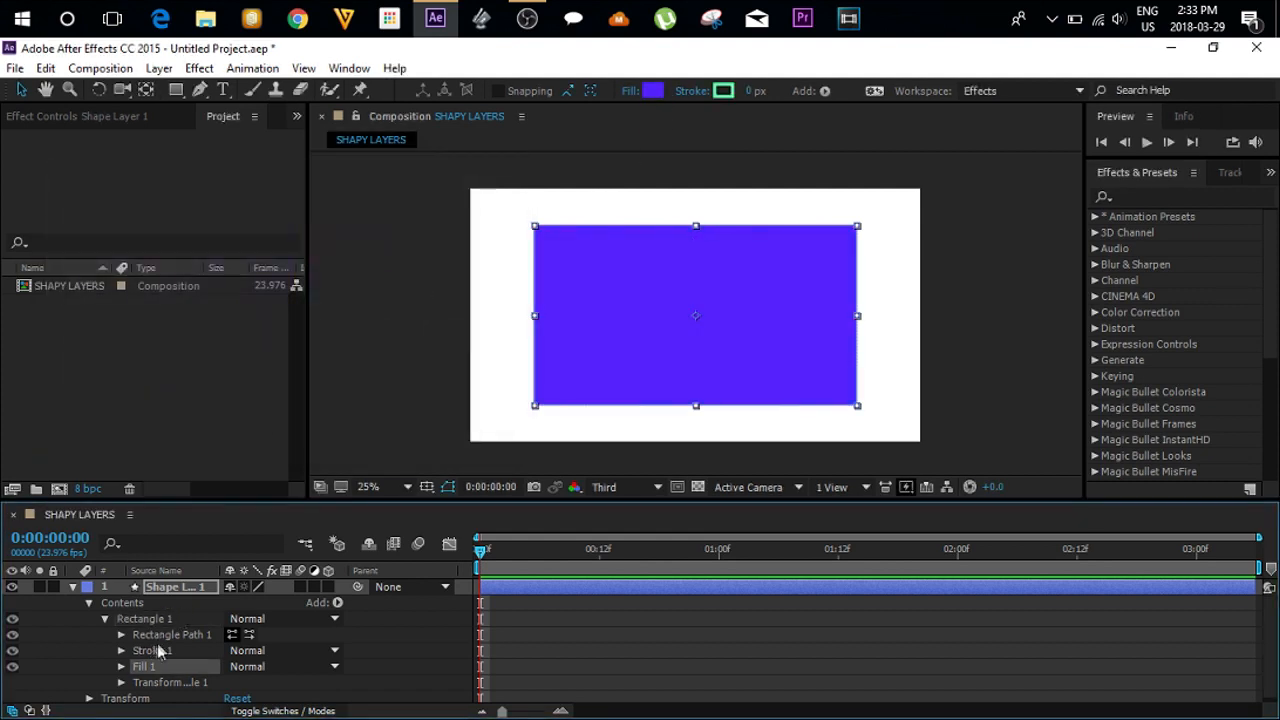
# Lighten the fill to a pale violet through the Color property of Fill 1
pyautogui.click(121, 666)
pyautogui.scroll(-1, 171, 651)
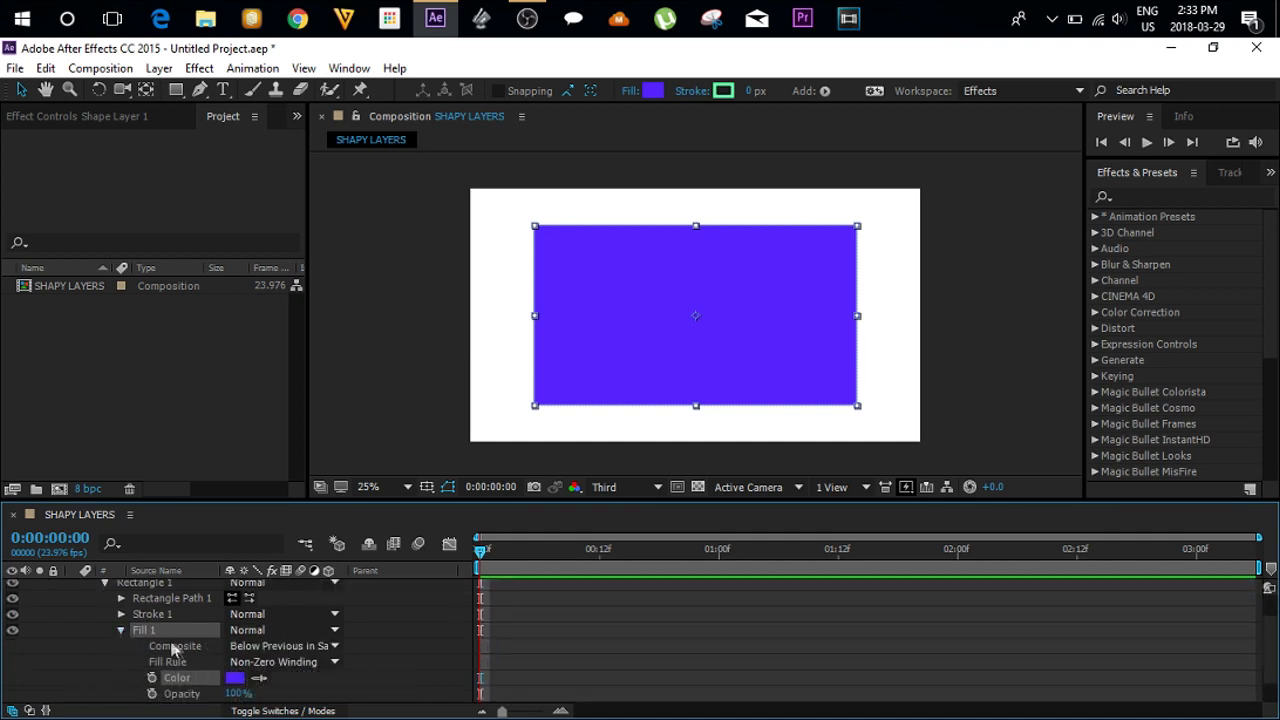
pyautogui.click(233, 678)
pyautogui.moveTo(283, 331); pyautogui.dragTo(200, 184)
pyautogui.click(467, 206)
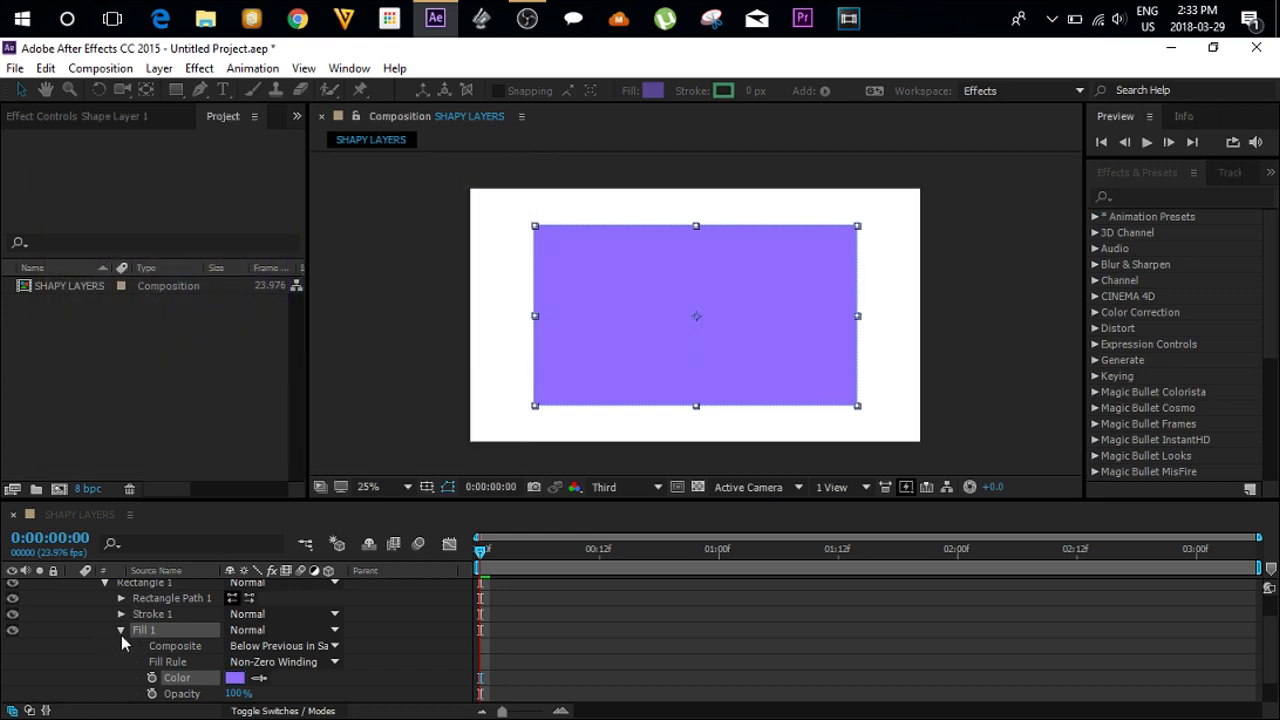
# Collapse Fill 1, hide the rectangle's fill and show it again
pyautogui.click(121, 630)
pyautogui.click(13, 663)
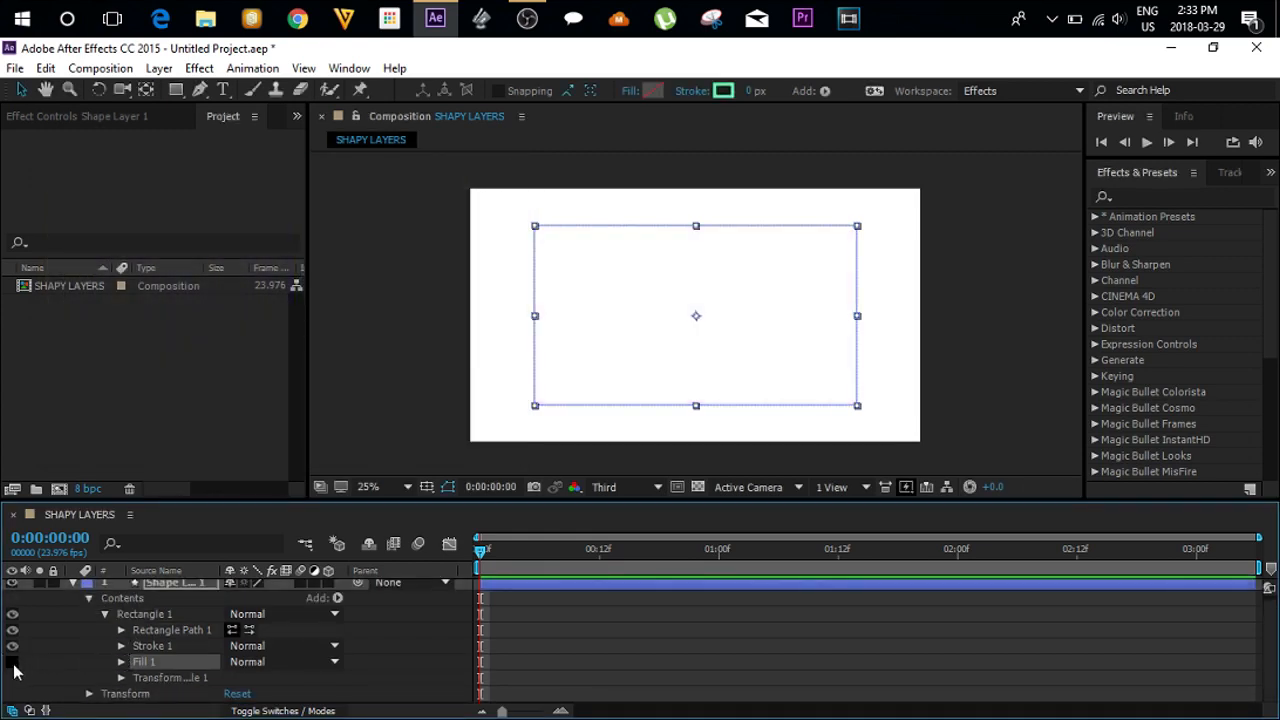
pyautogui.click(13, 663)
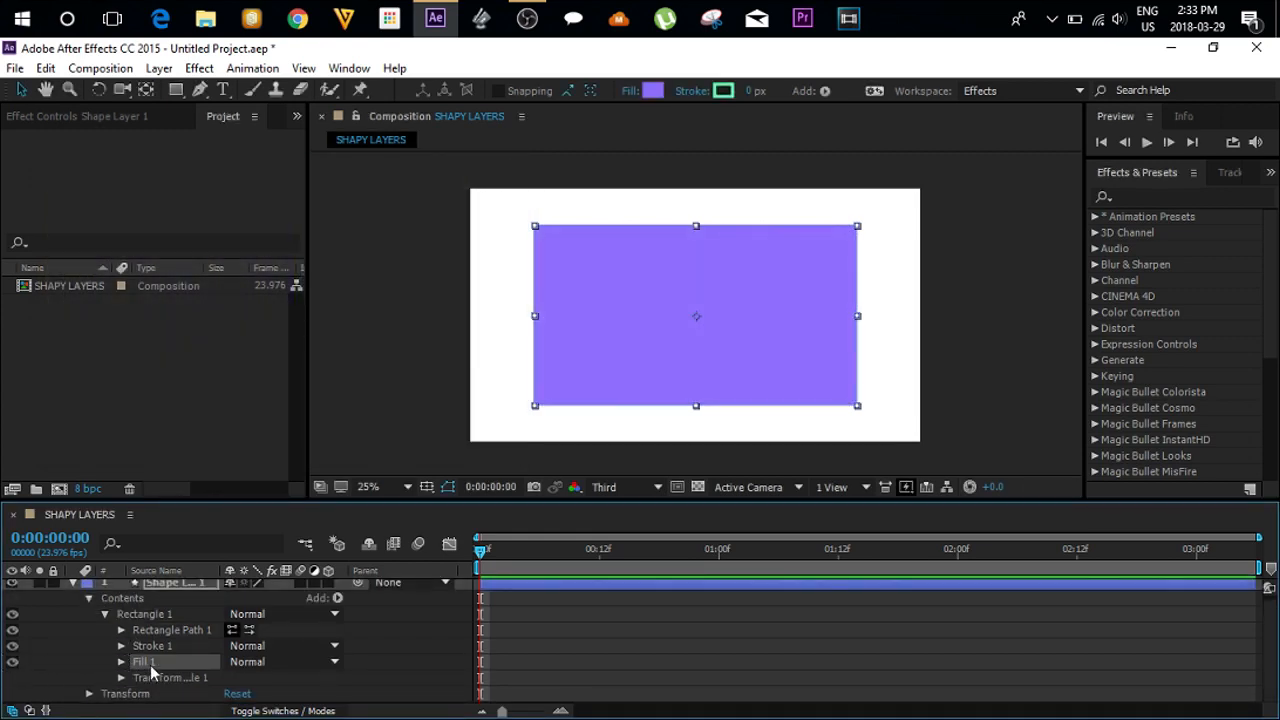
# Delete Fill 1 from the rectangle, and undo the deletion
pyautogui.press('Delete')
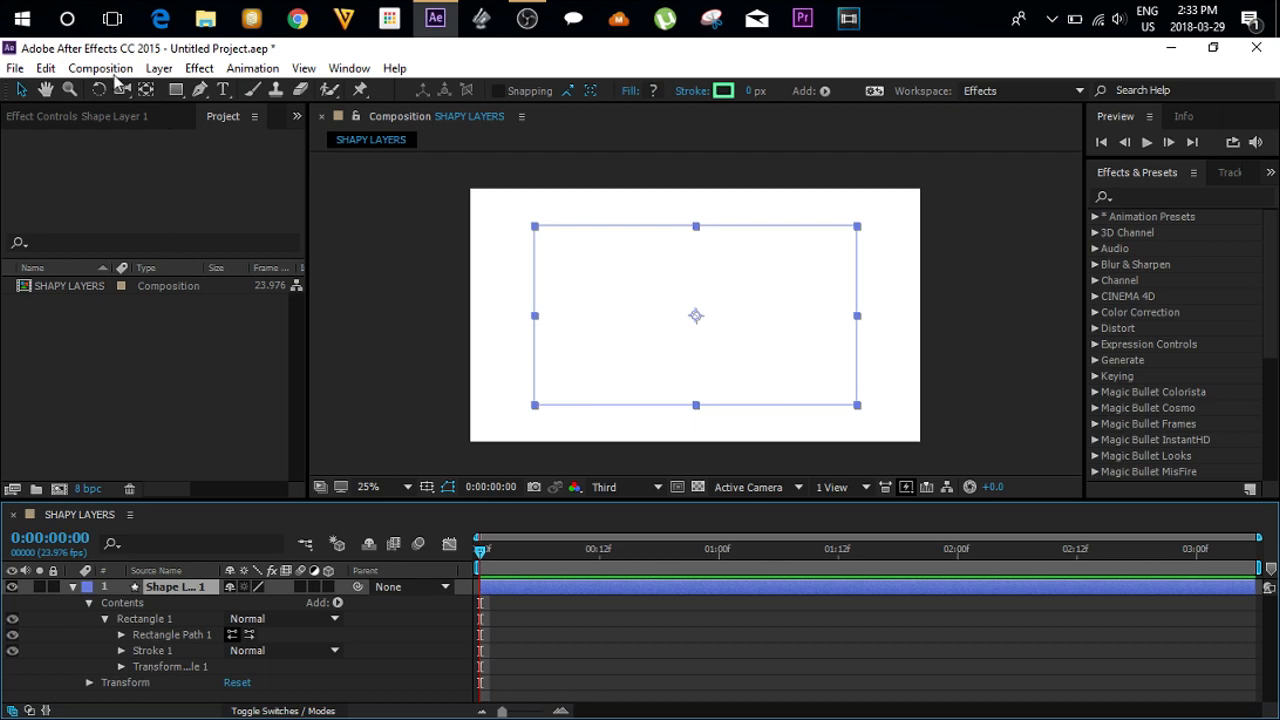
pyautogui.click(45, 68)
pyautogui.click(60, 89)
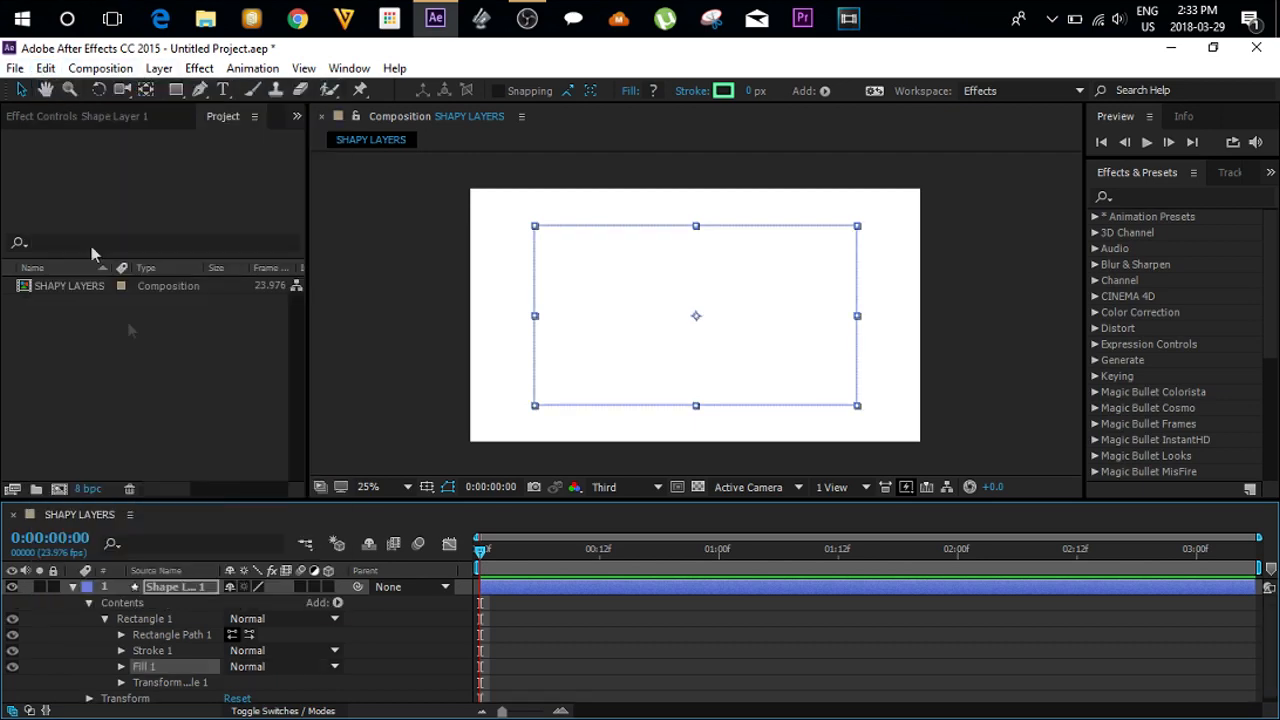
# Give the rectangle a green stroke 36 px wide, and widen it to 41 px through Stroke 1's properties
pyautogui.moveTo(752, 91)
pyautogui.mouseDown()
pyautogui.moveTo(799, 92)
pyautogui.moveTo(797, 112)
pyautogui.moveTo(743, 112)
pyautogui.moveTo(775, 108)
pyautogui.mouseUp()
pyautogui.click(150, 651)
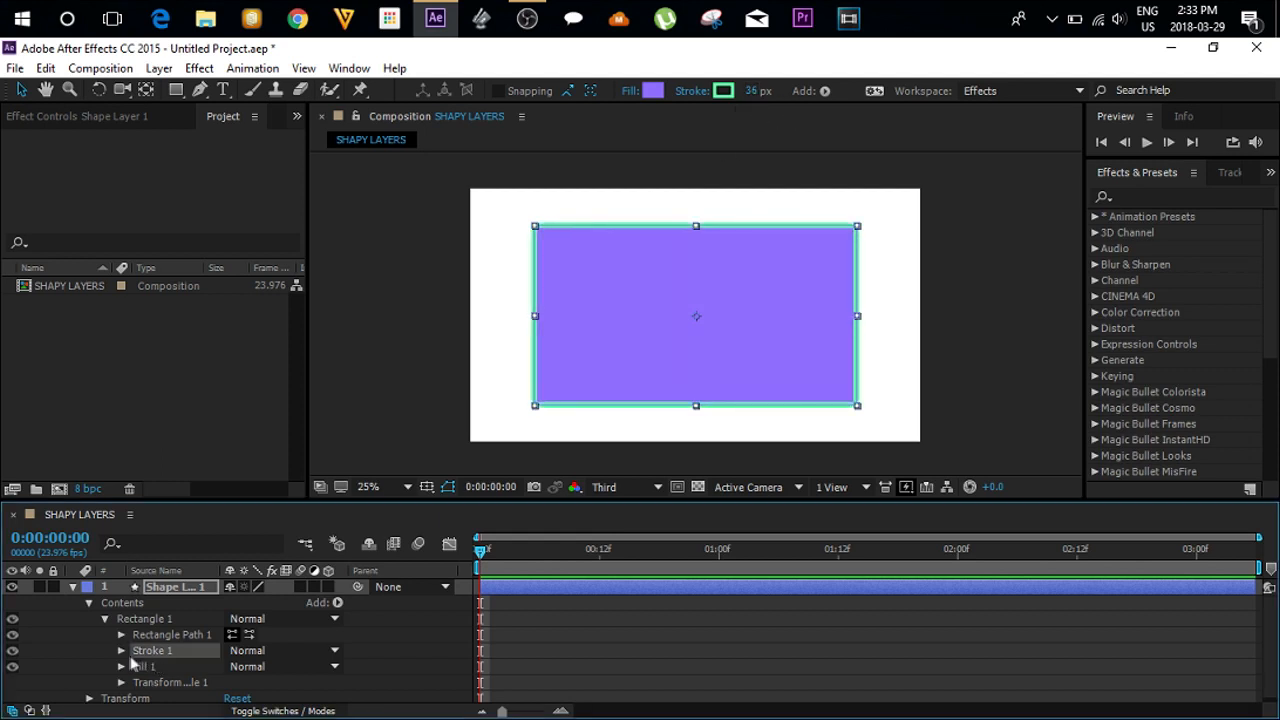
pyautogui.click(121, 651)
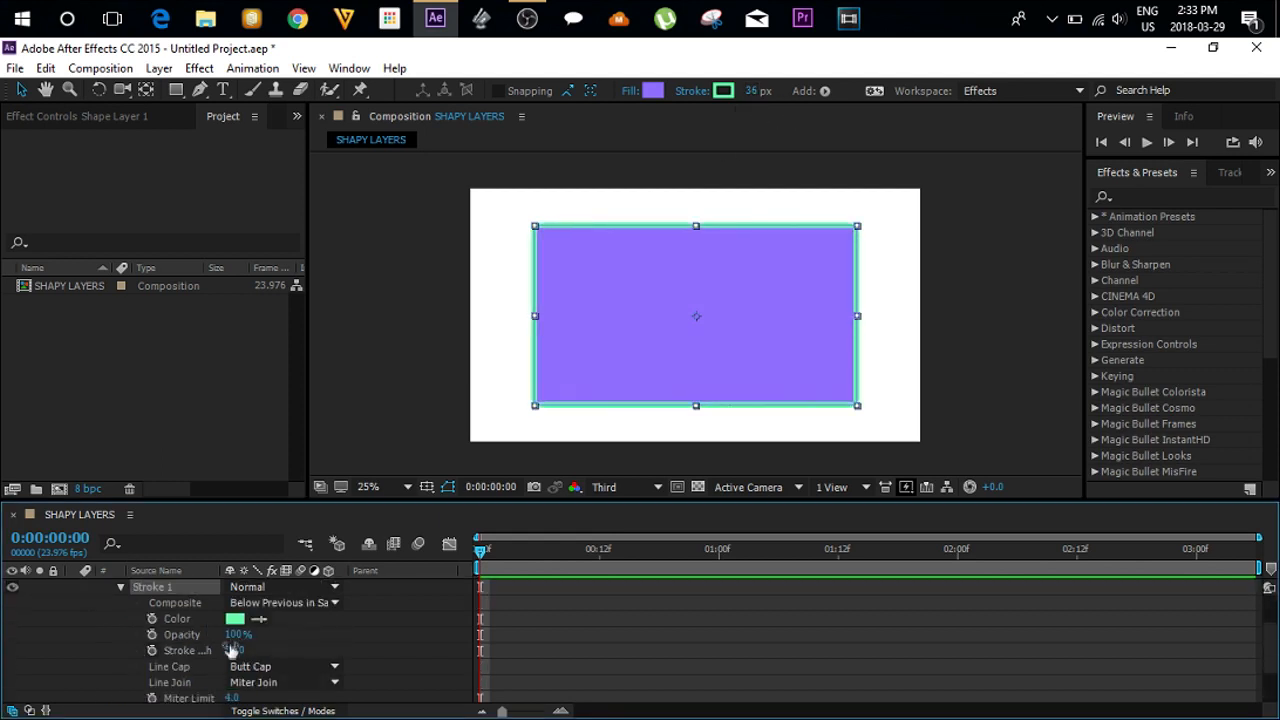
pyautogui.moveTo(232, 651)
pyautogui.mouseDown()
pyautogui.moveTo(300, 651)
pyautogui.moveTo(180, 641)
pyautogui.moveTo(368, 646)
pyautogui.mouseUp()
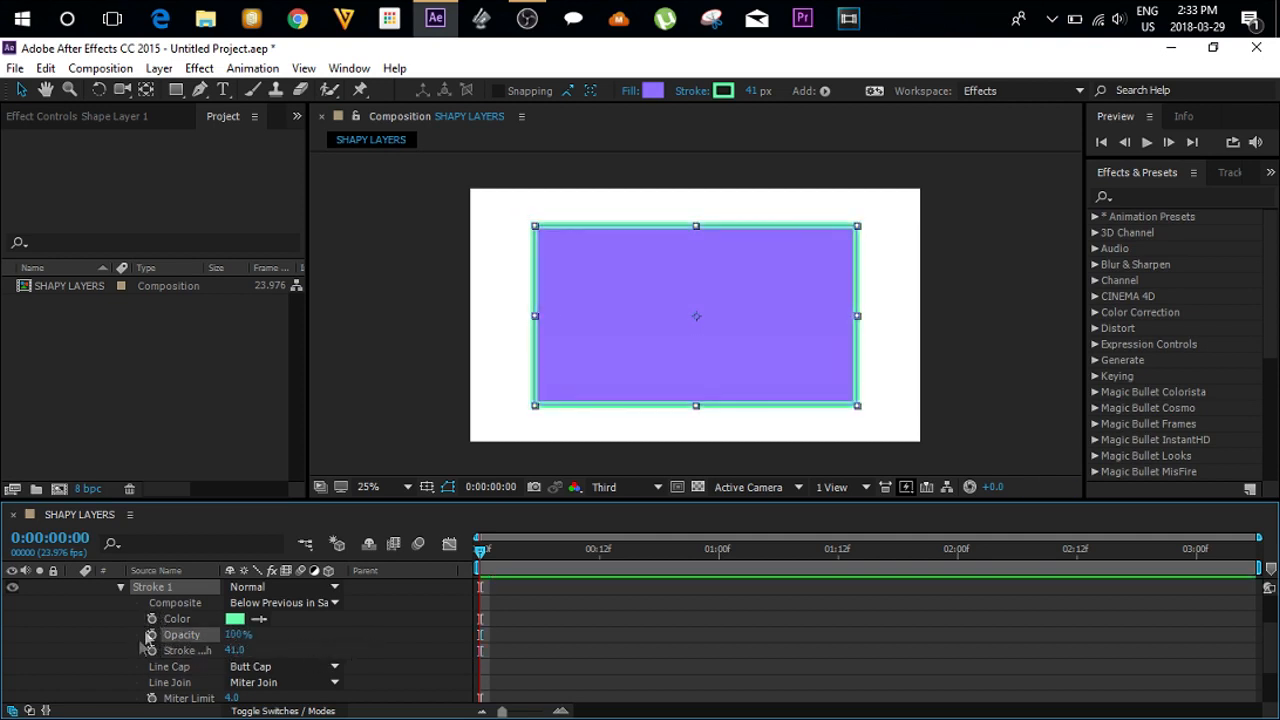
# Add a dash to the rectangle's Stroke 1 and inspect the dashed outline up close
pyautogui.scroll(-1, 119, 666)
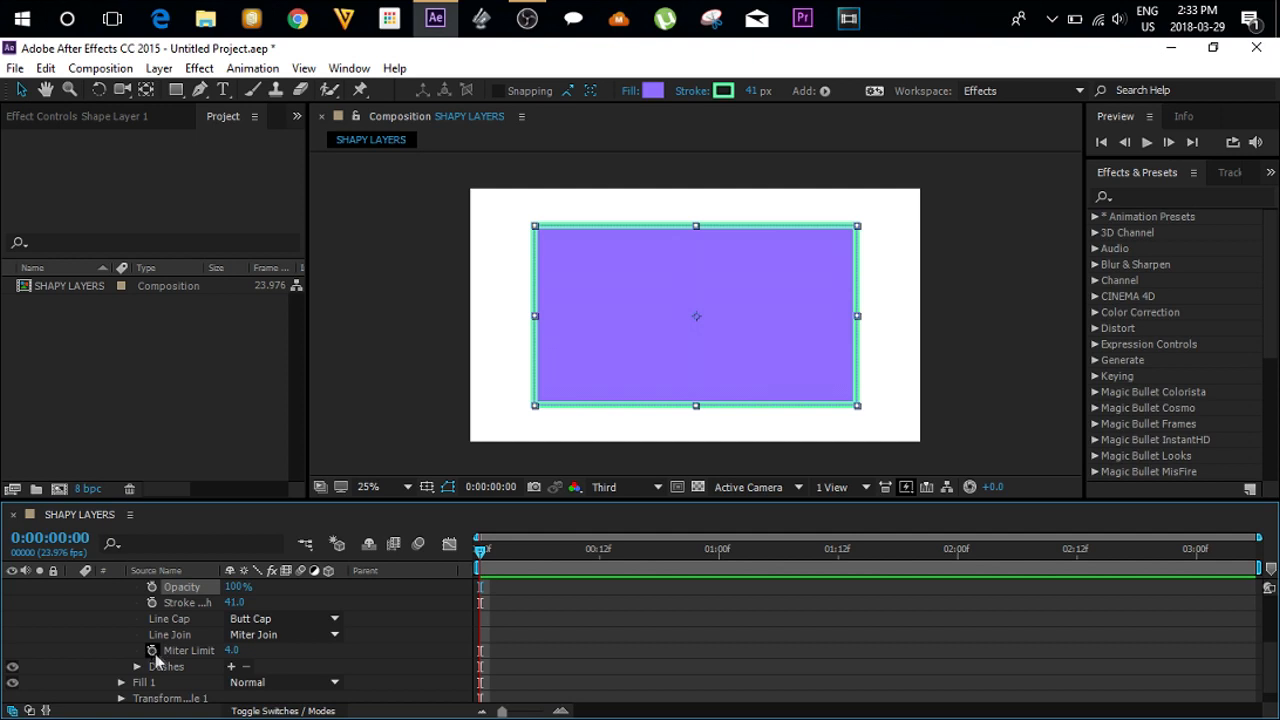
pyautogui.click(232, 666)
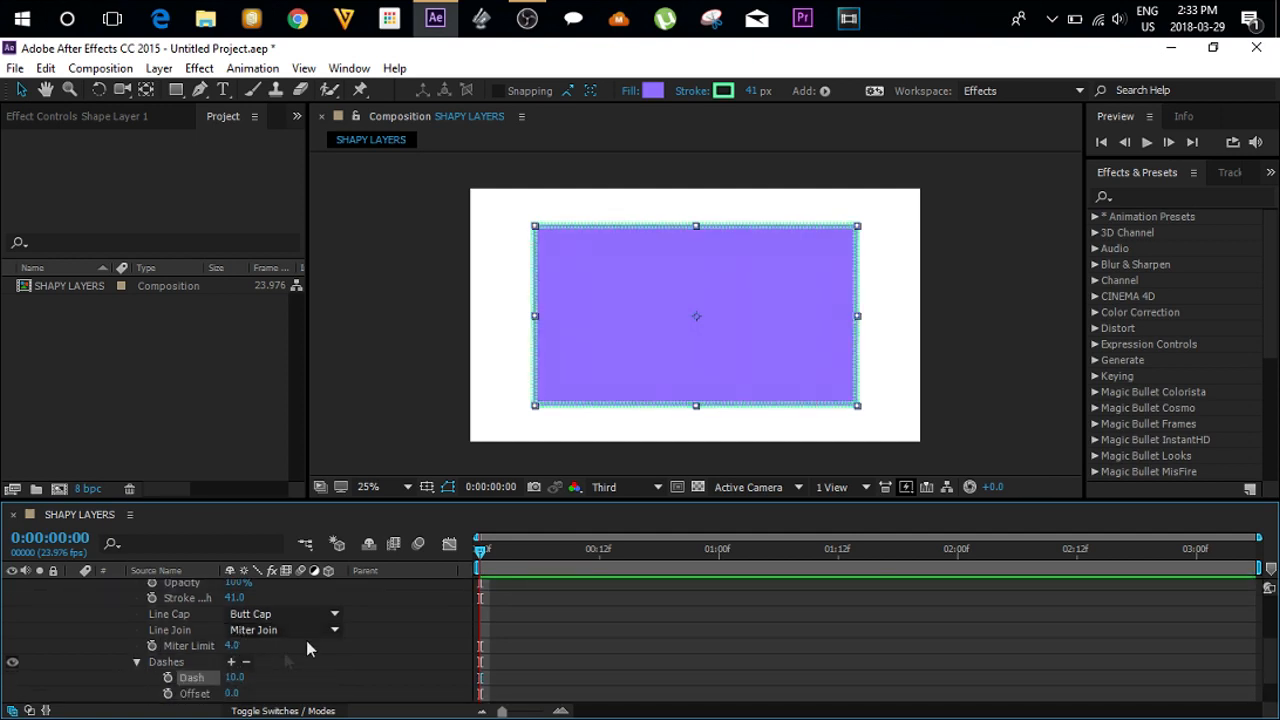
pyautogui.scroll(-1, 560, 257)
pyautogui.scroll(1, 615, 288)
pyautogui.click(428, 351)
pyautogui.scroll(1, 508, 314)
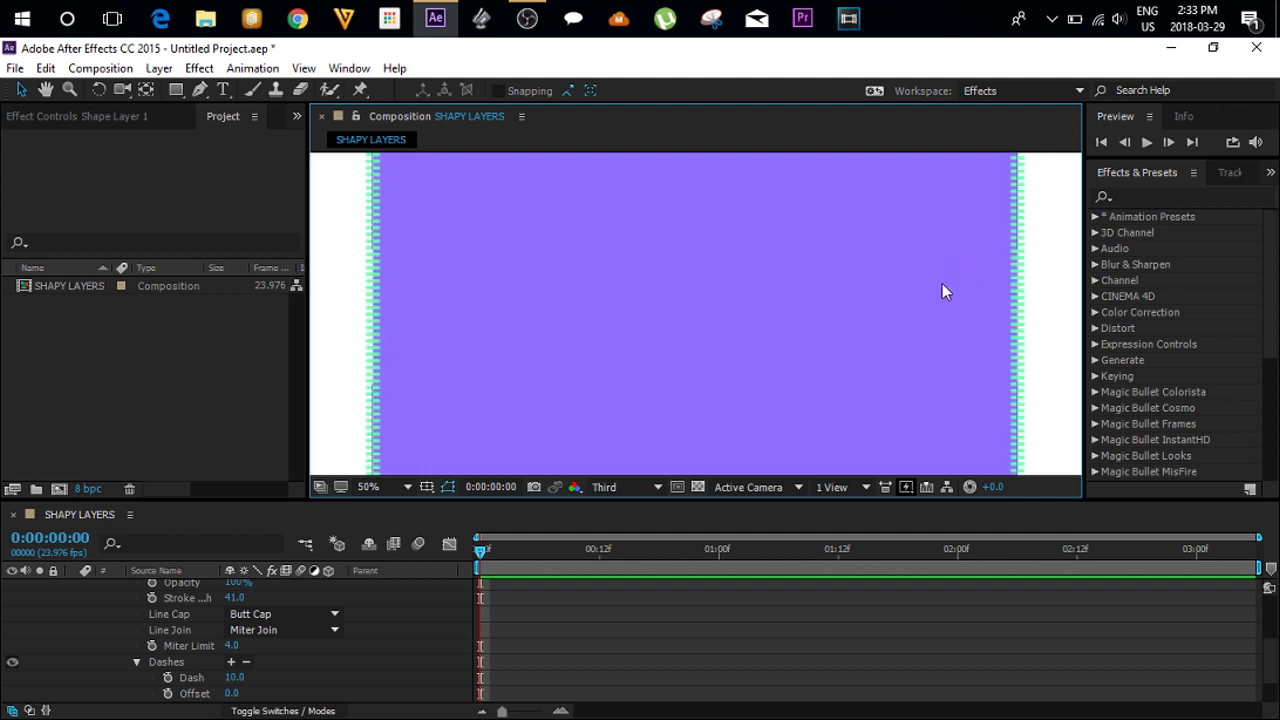
pyautogui.scroll(2, 523, 367)
pyautogui.scroll(-2, 551, 350)
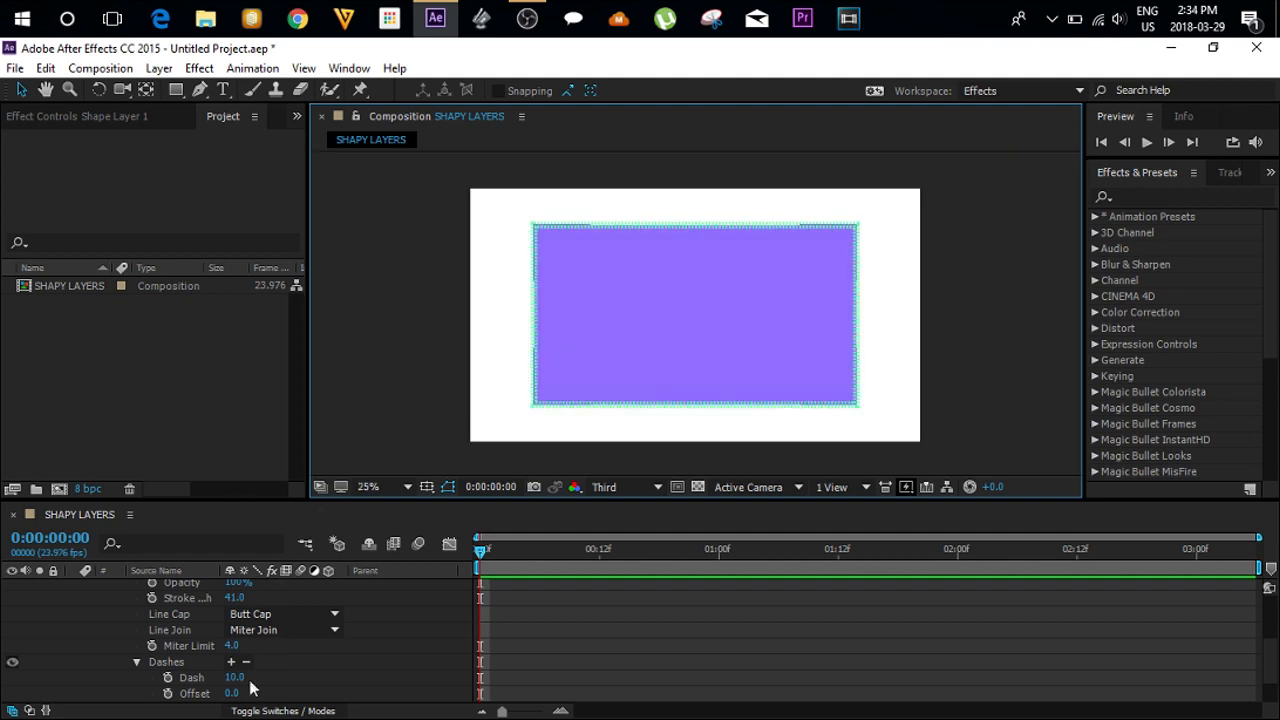
# Set the stroke's dash length to 86, vary the dash offset, and collapse the Dashes and Stroke 1 groups
pyautogui.moveTo(231, 680); pyautogui.dragTo(308, 680)
pyautogui.moveTo(231, 693); pyautogui.dragTo(510, 646)
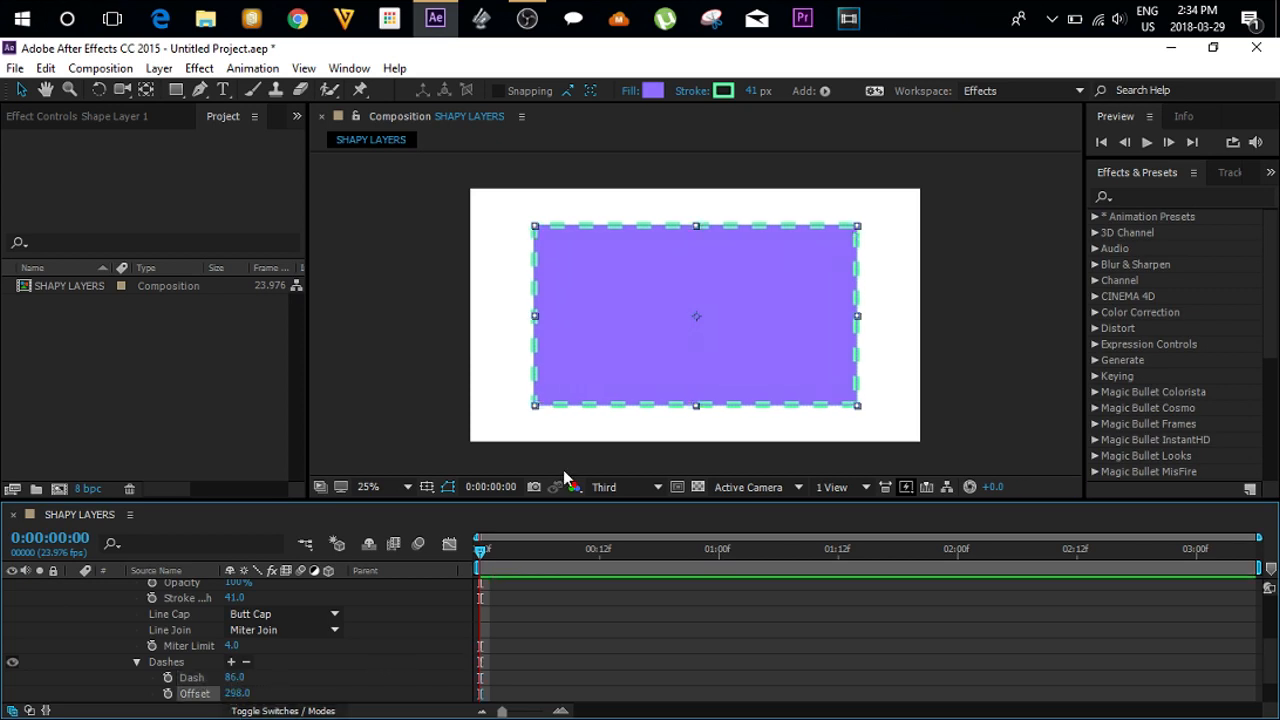
pyautogui.click(235, 681)
pyautogui.click(295, 692)
pyautogui.moveTo(238, 693); pyautogui.dragTo(95, 692)
pyautogui.click(136, 662)
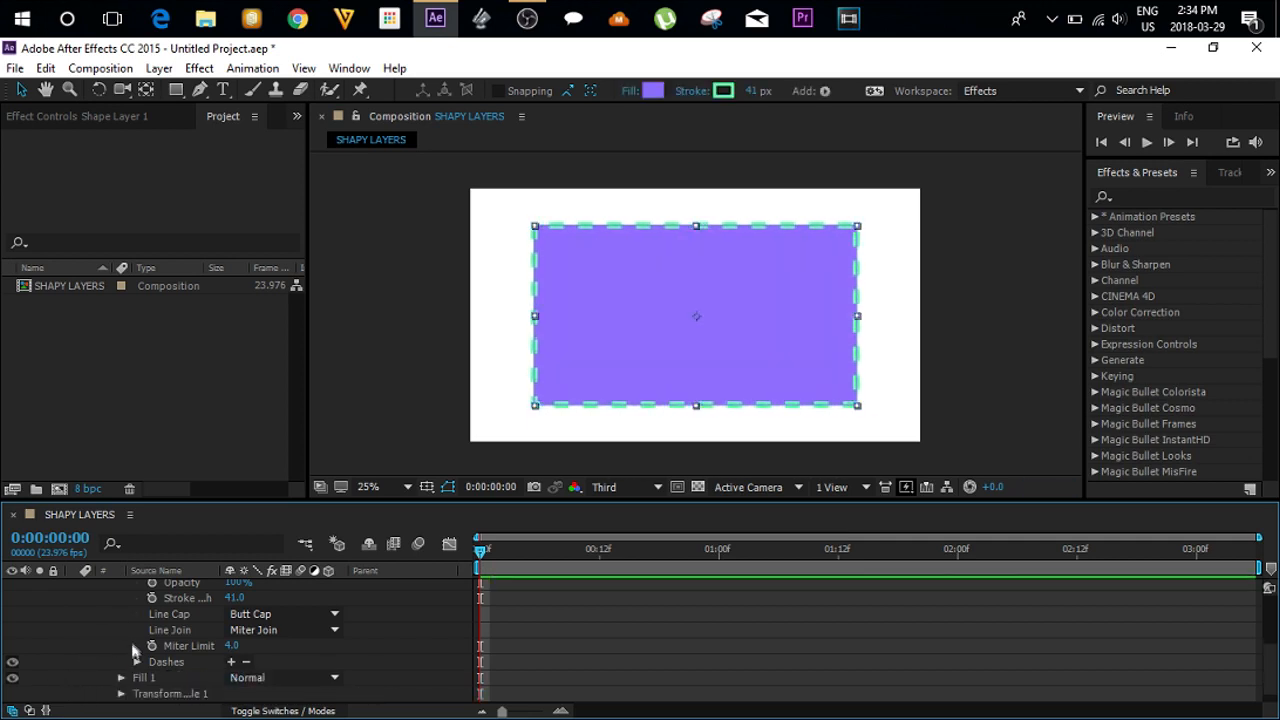
pyautogui.scroll(2, 132, 618)
pyautogui.scroll(2, 132, 618)
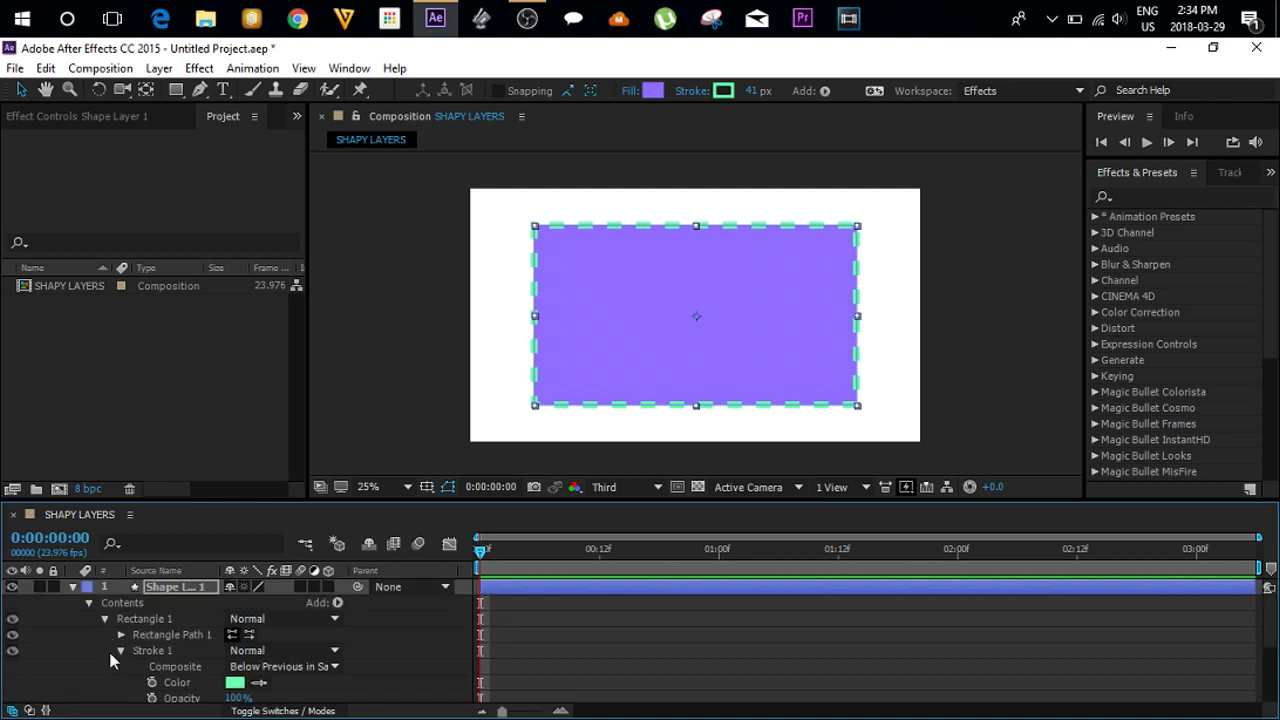
pyautogui.click(128, 650)
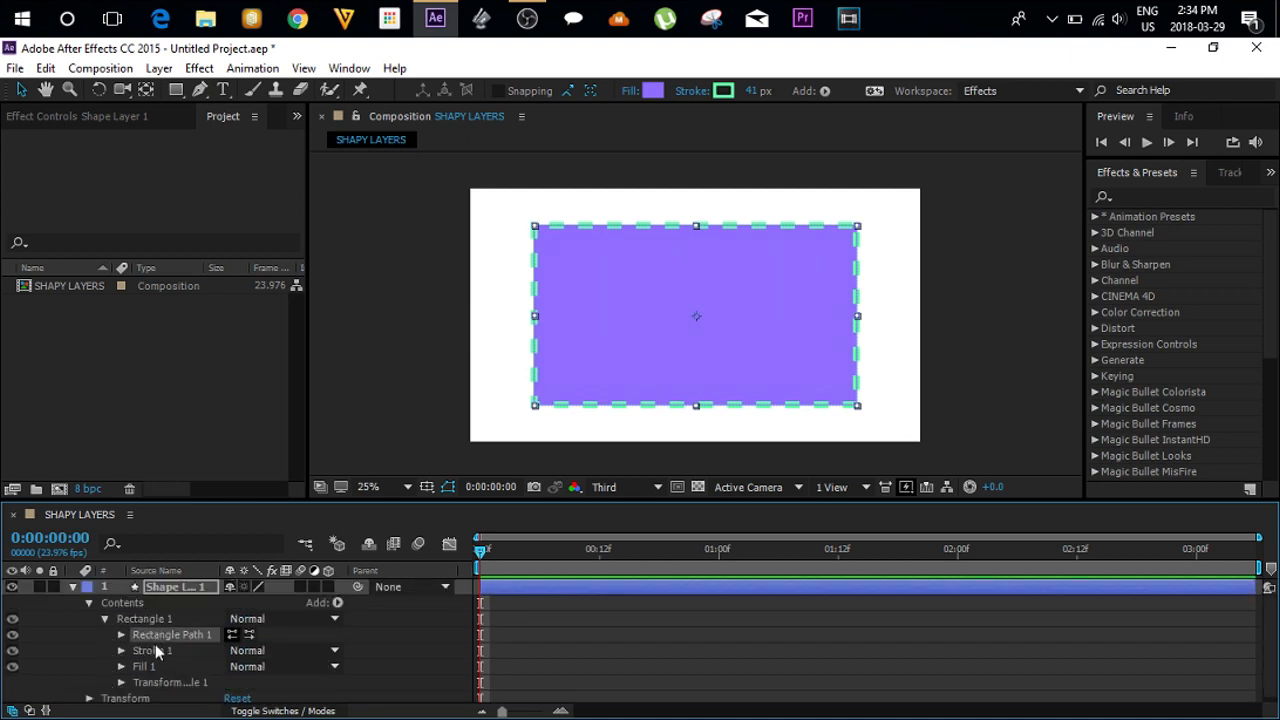
# Delete Rectangle 1 and its emptied shape layer from the composition
pyautogui.click(142, 618)
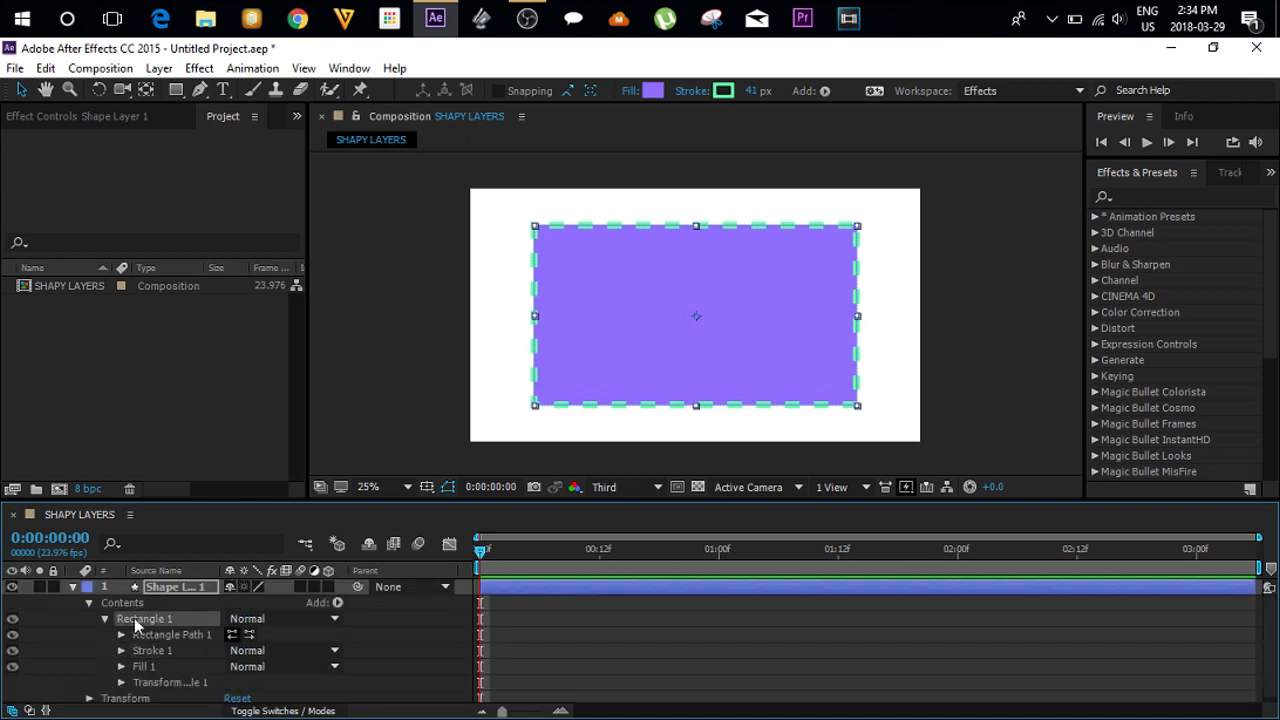
pyautogui.press('Delete')
pyautogui.click(178, 590)
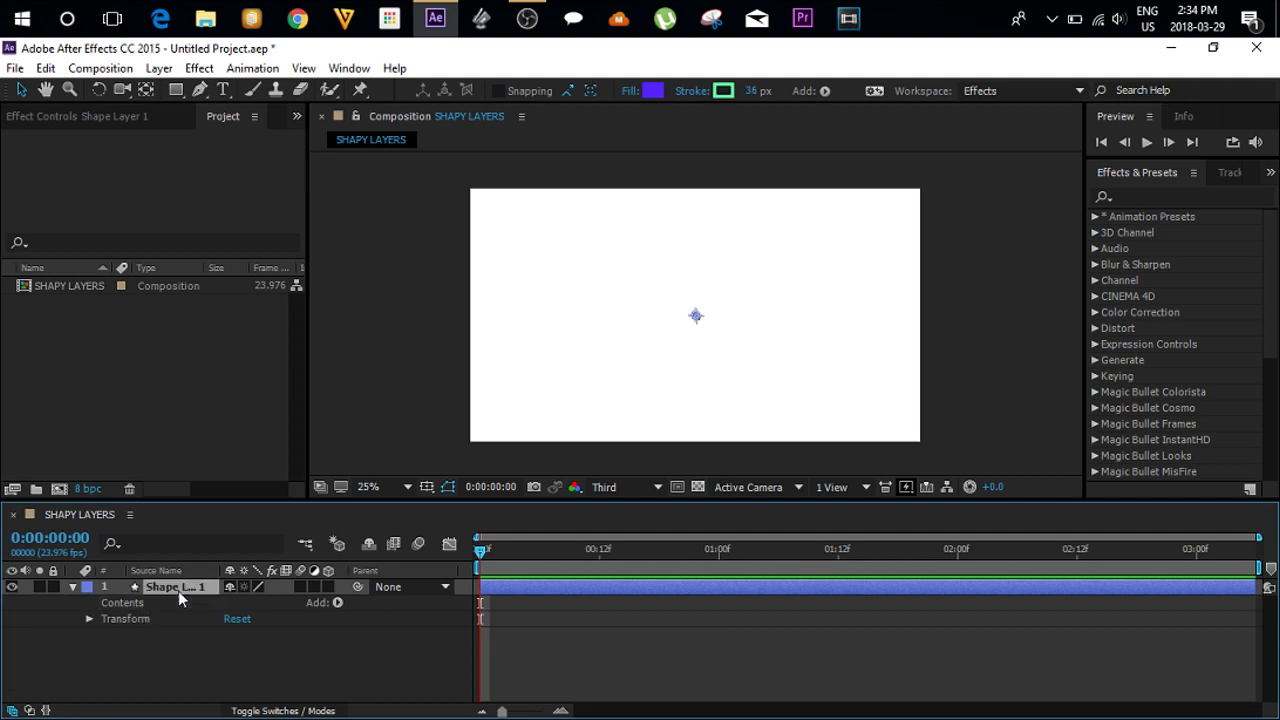
pyautogui.press('Delete')
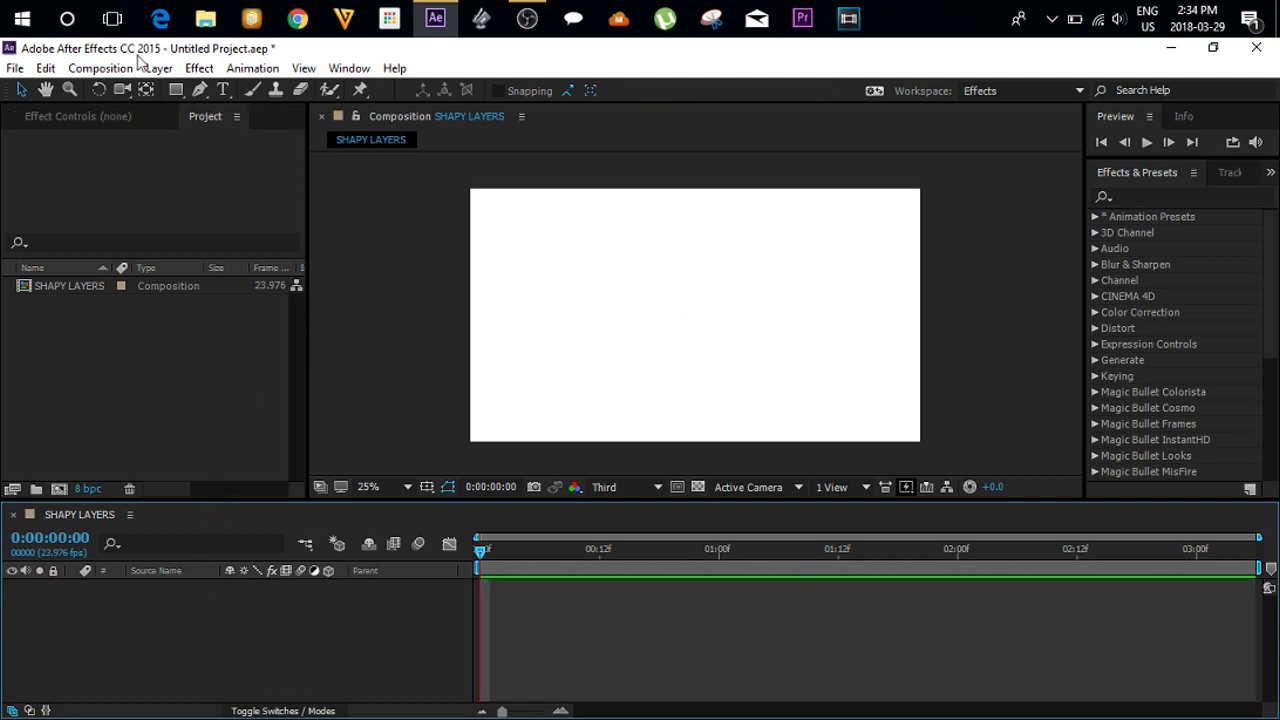
# Create a rectangle shape layer filling the whole composition and set its stroke width to 0 px
pyautogui.click(173, 90)
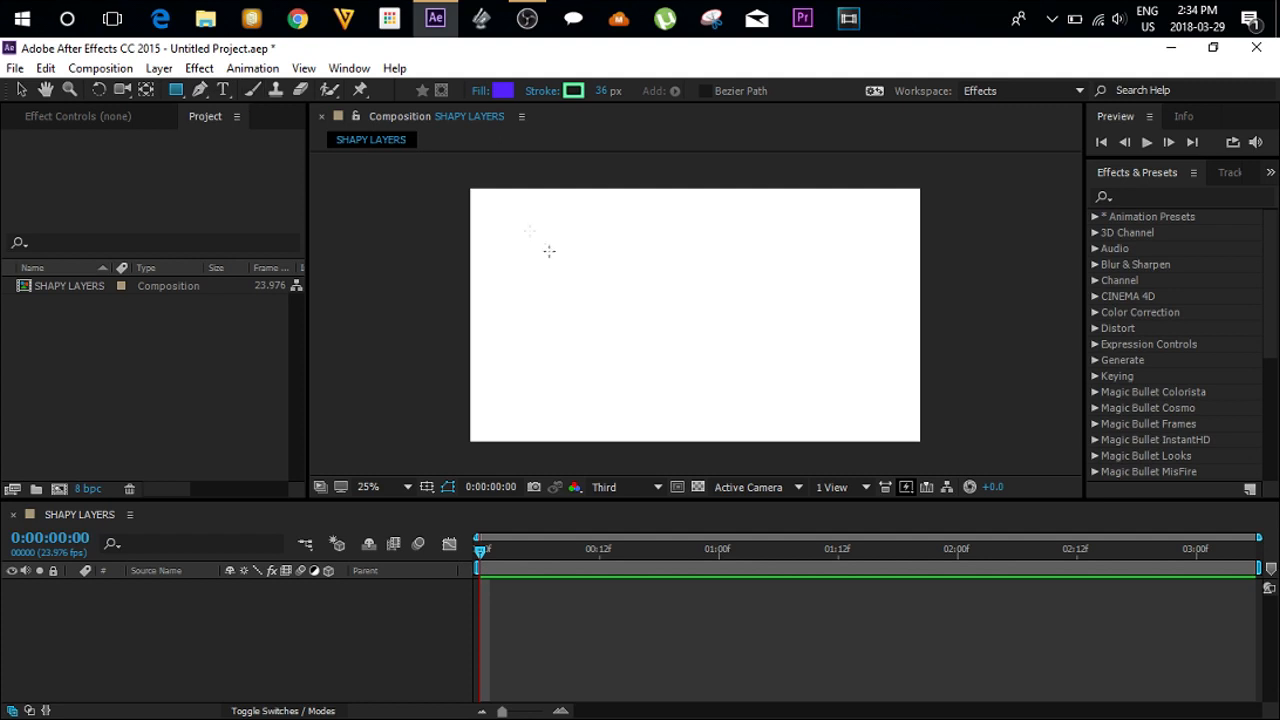
pyautogui.doubleClick(178, 87)
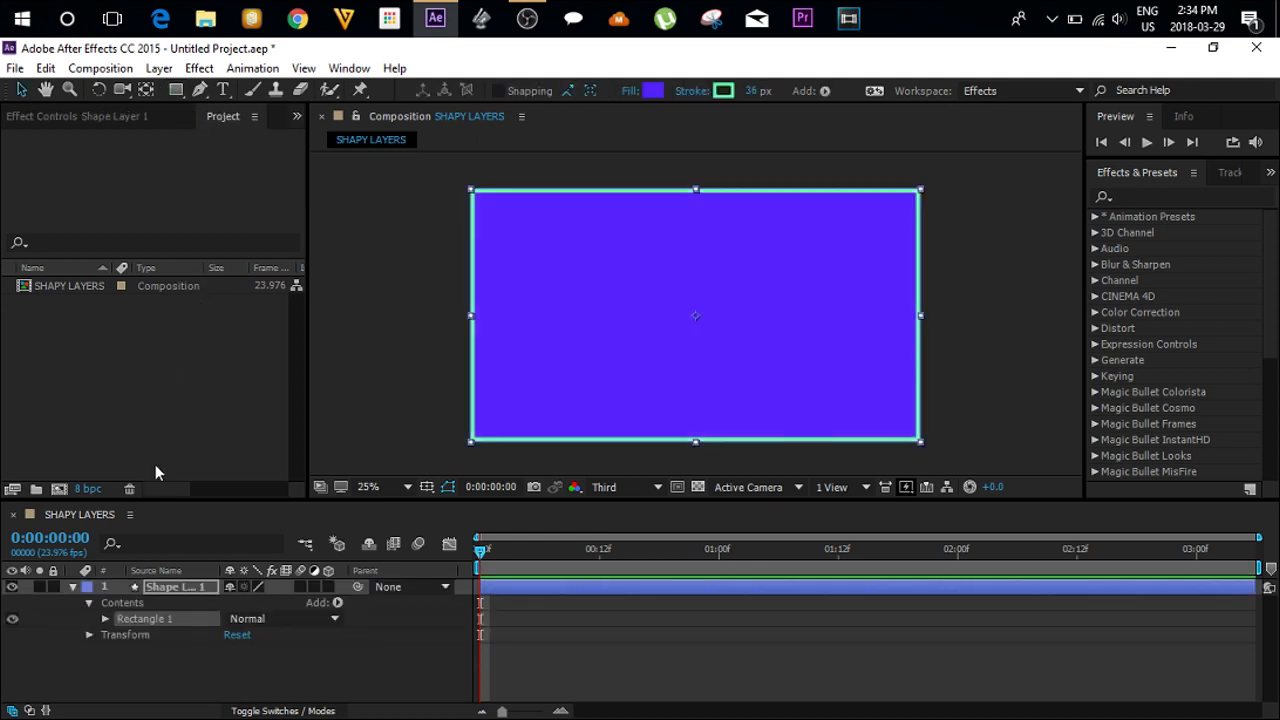
pyautogui.moveTo(757, 90); pyautogui.dragTo(169, 349)
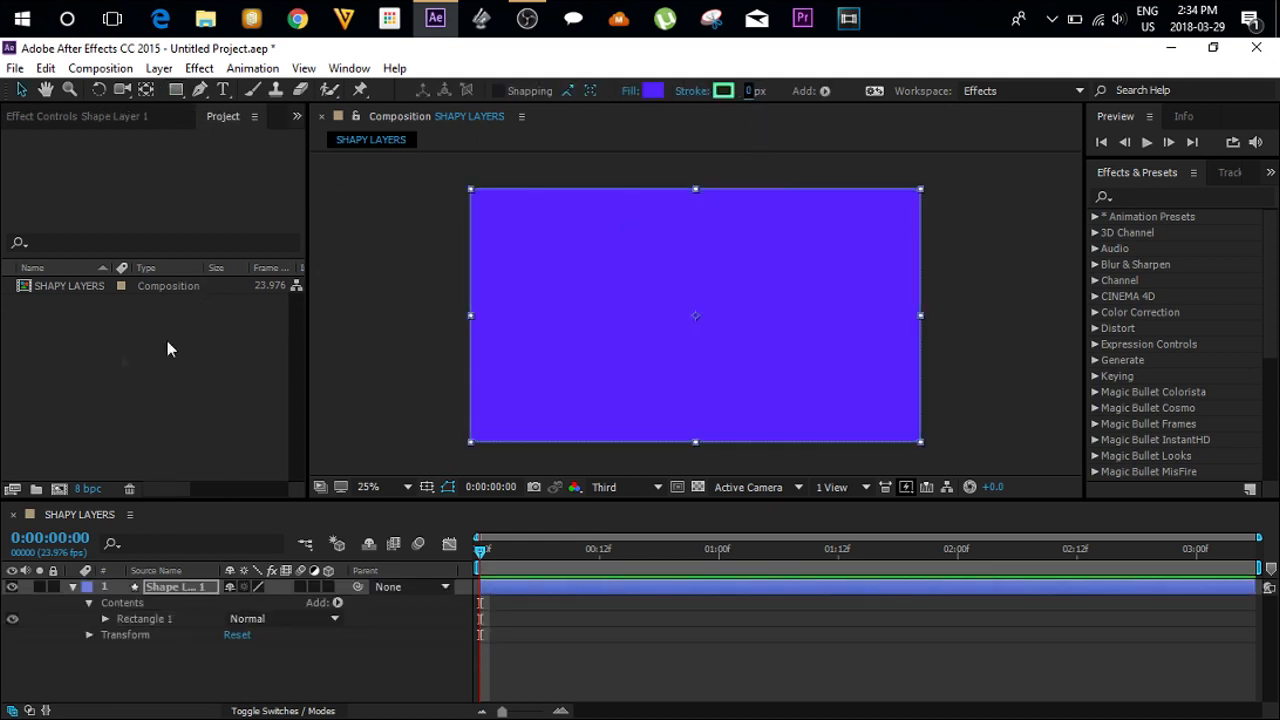
# Unlink the size proportions in Rectangle Path 1 and set the size to 1000 by 1000
pyautogui.click(106, 618)
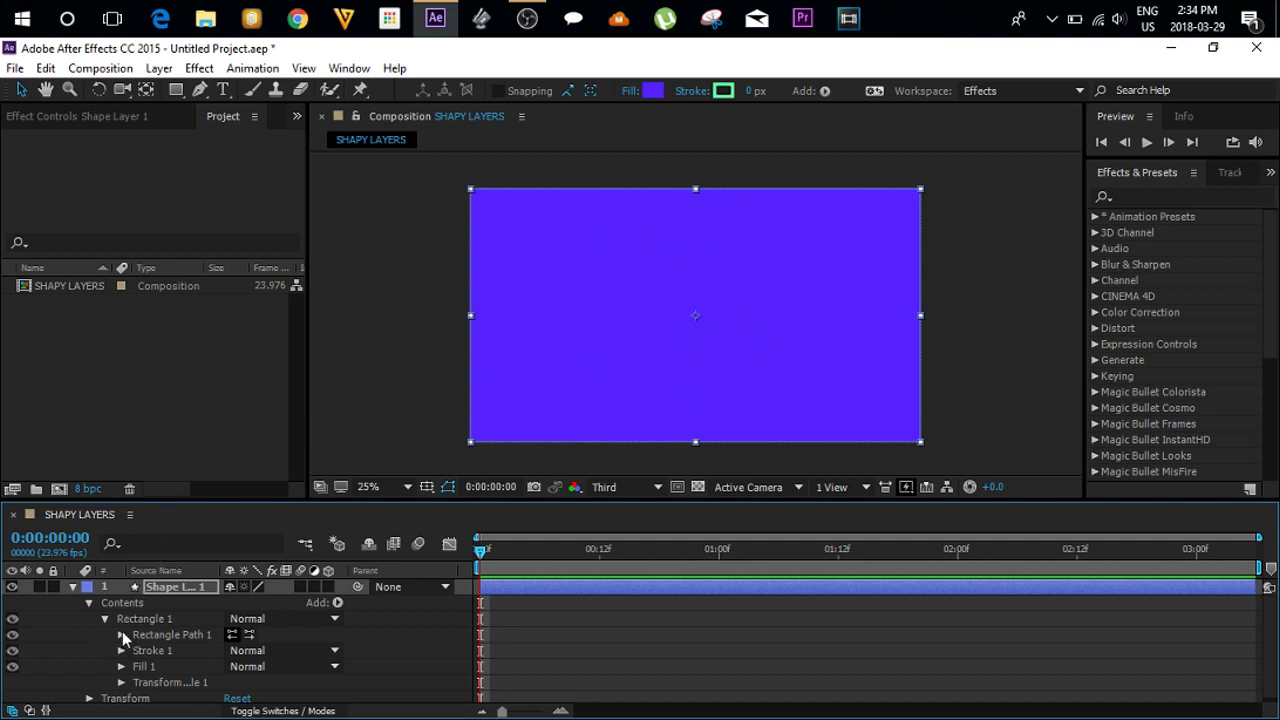
pyautogui.click(121, 634)
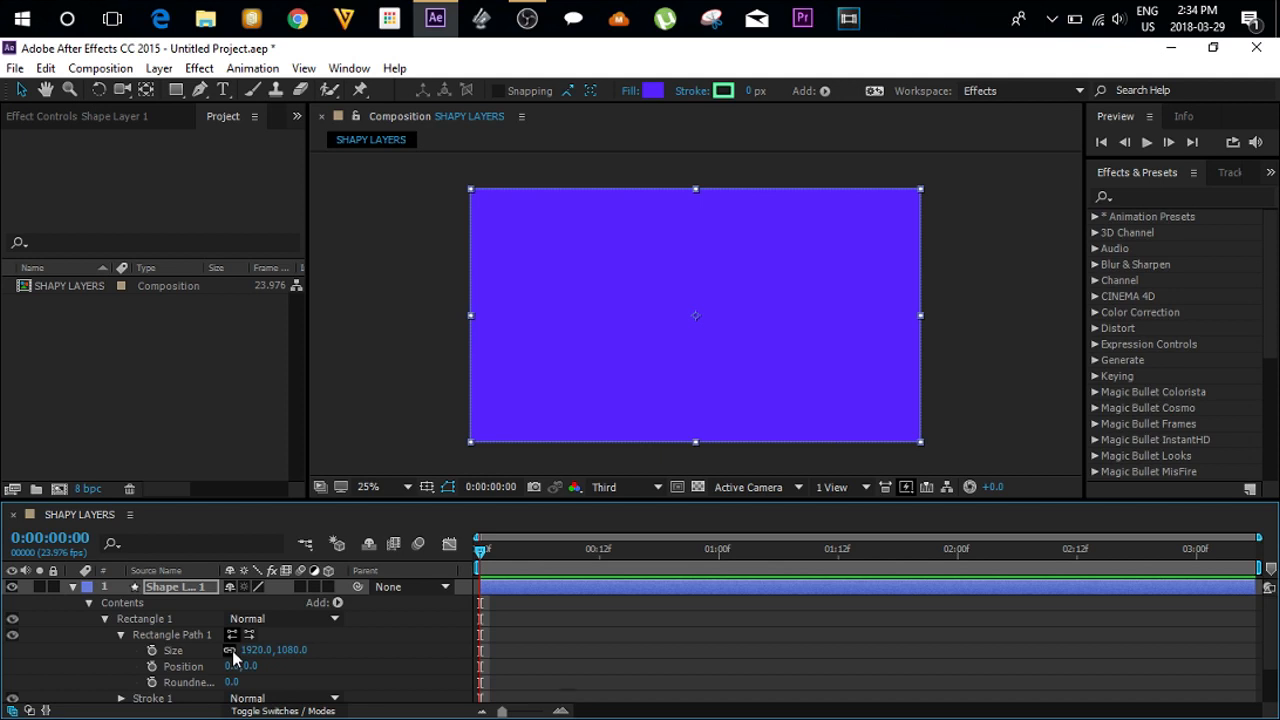
pyautogui.click(230, 650)
pyautogui.click(258, 650)
pyautogui.write('1')
pyautogui.click(314, 629)
pyautogui.click(284, 652)
pyautogui.write('10')
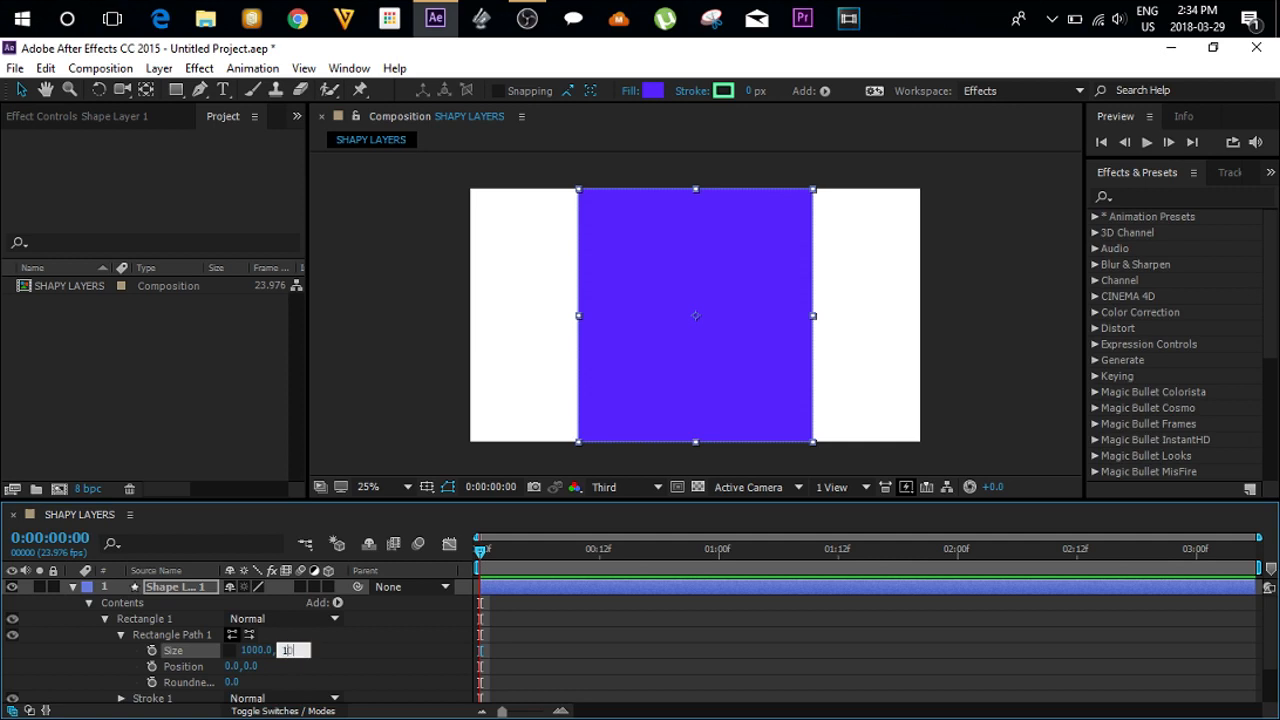
pyautogui.press('Return')
pyautogui.click(288, 650)
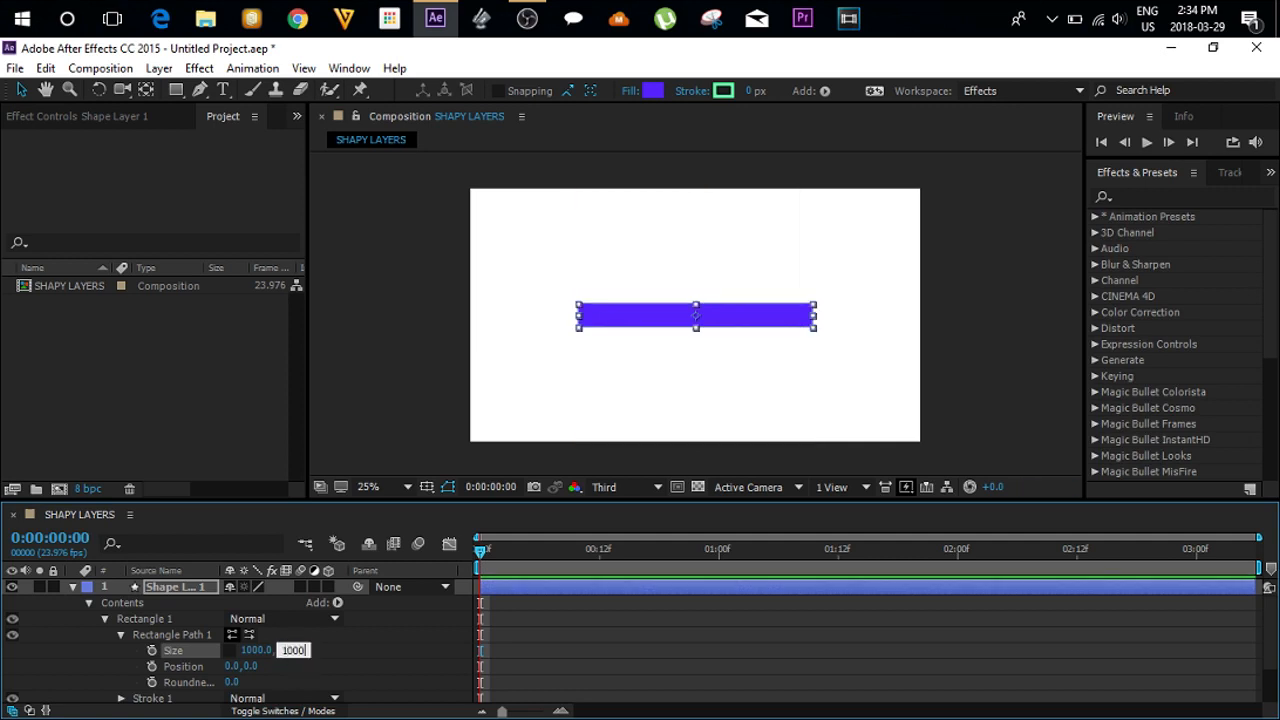
pyautogui.press('Return')
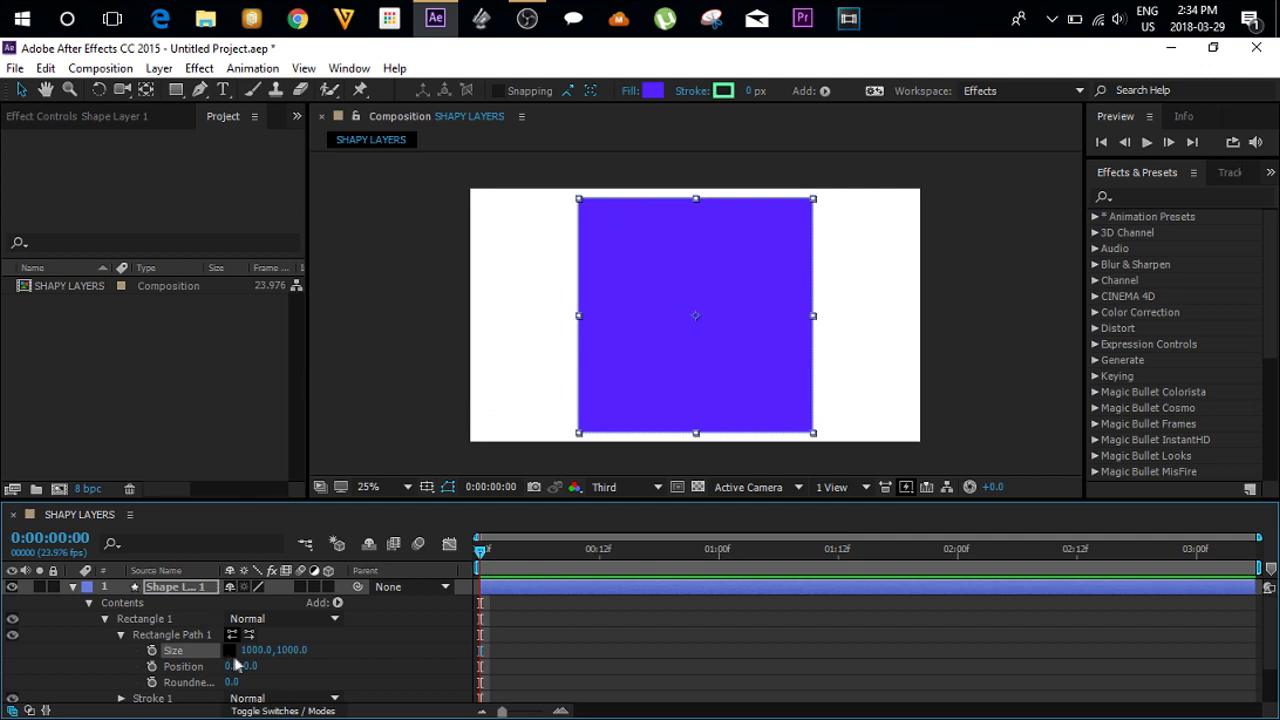
pyautogui.click(120, 634)
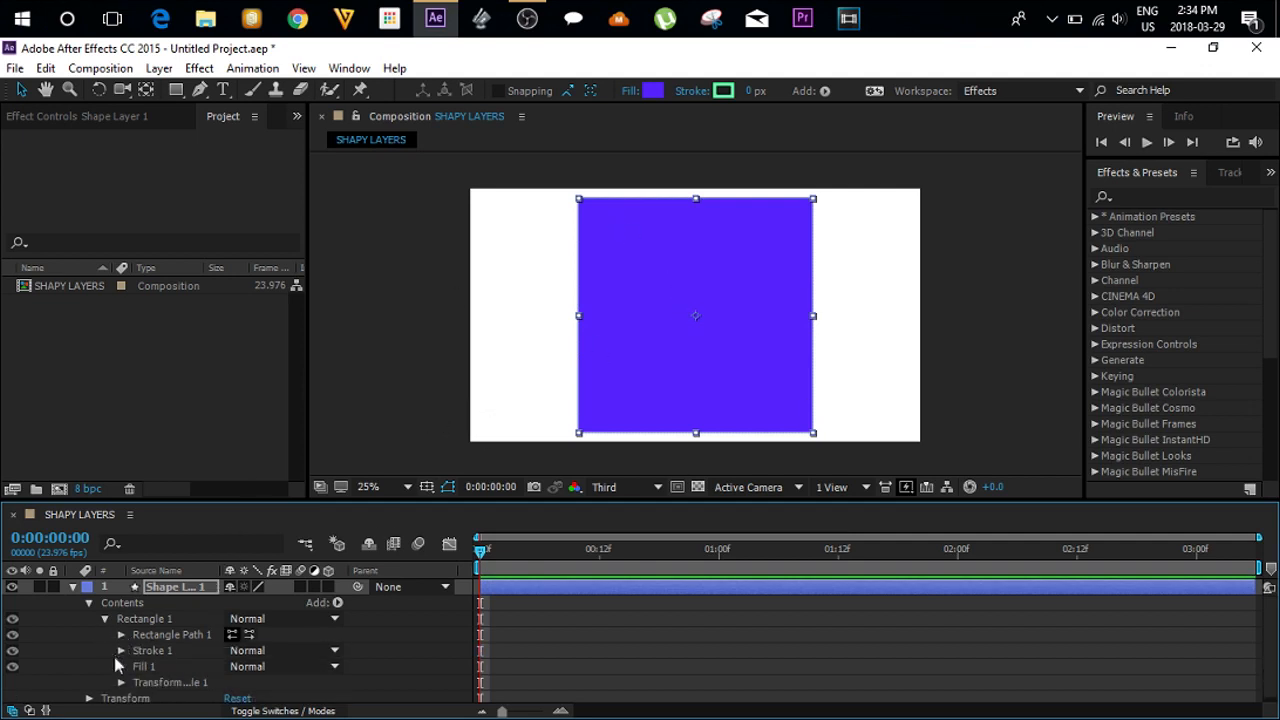
# Scale the square down to 57% through Rectangle 1's own transform properties
pyautogui.click(121, 684)
pyautogui.scroll(-3, 126, 680)
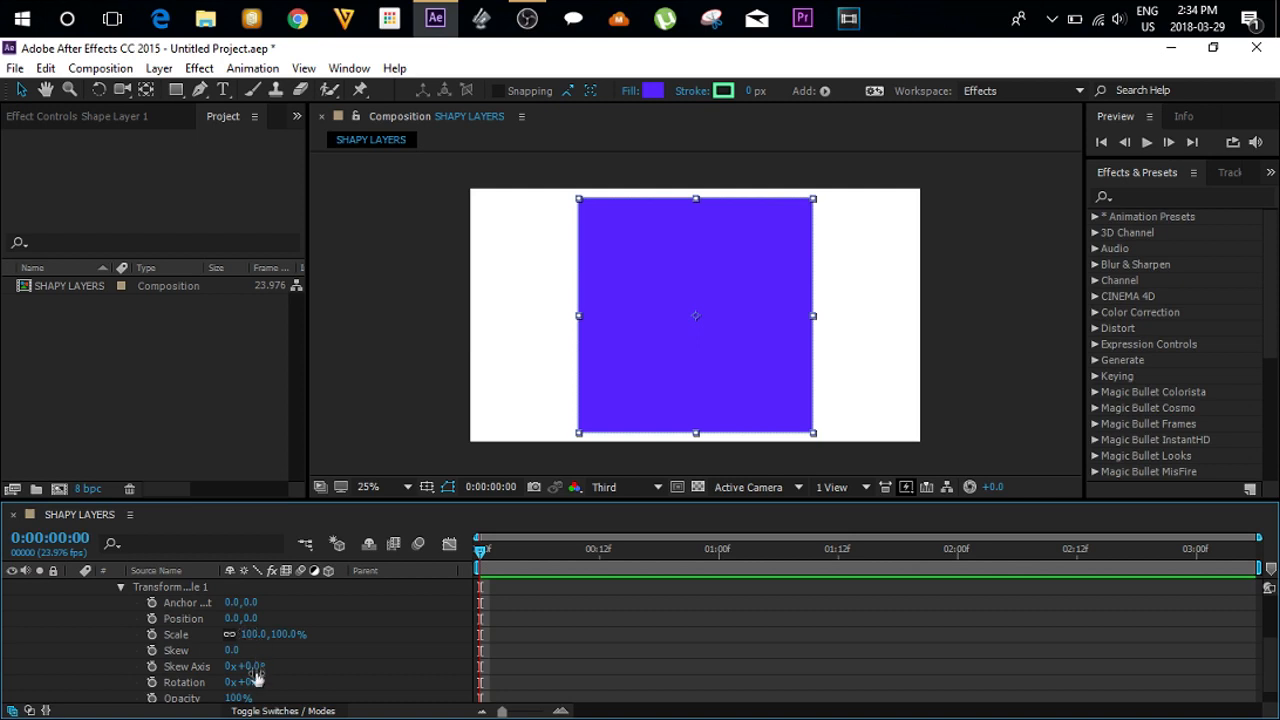
pyautogui.scroll(2, 115, 620)
pyautogui.click(121, 634)
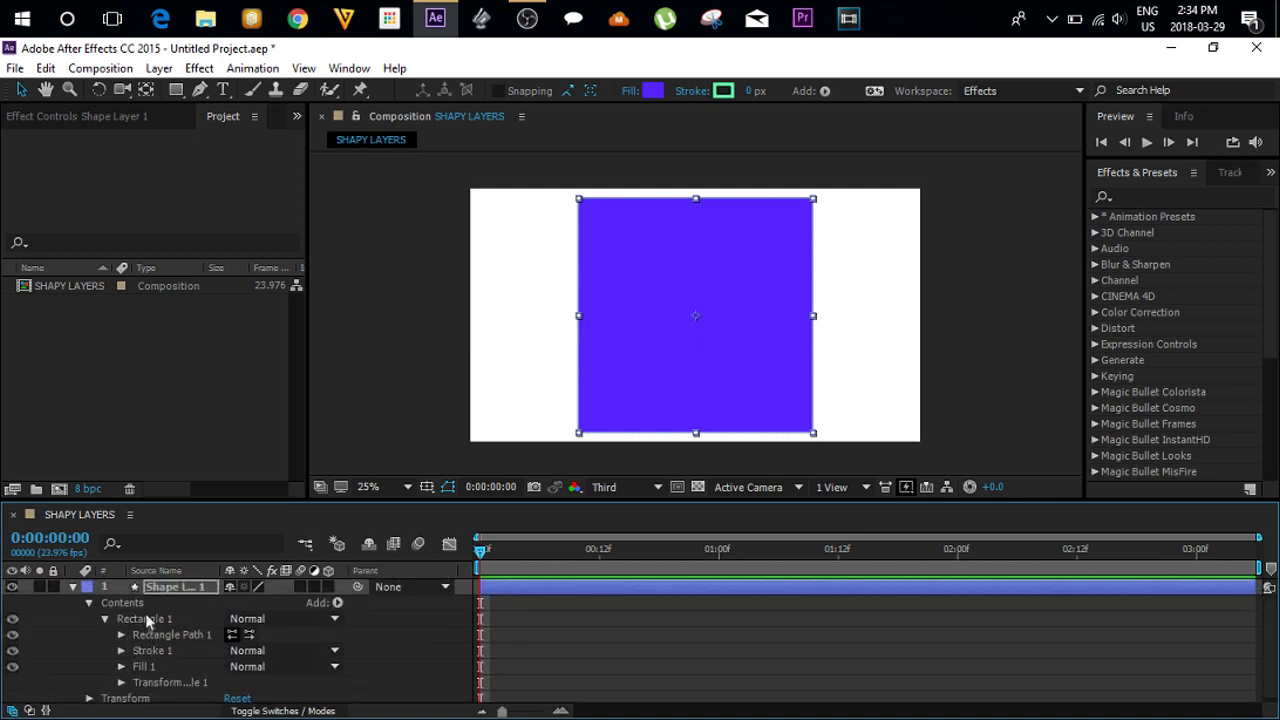
pyautogui.click(116, 686)
pyautogui.click(121, 683)
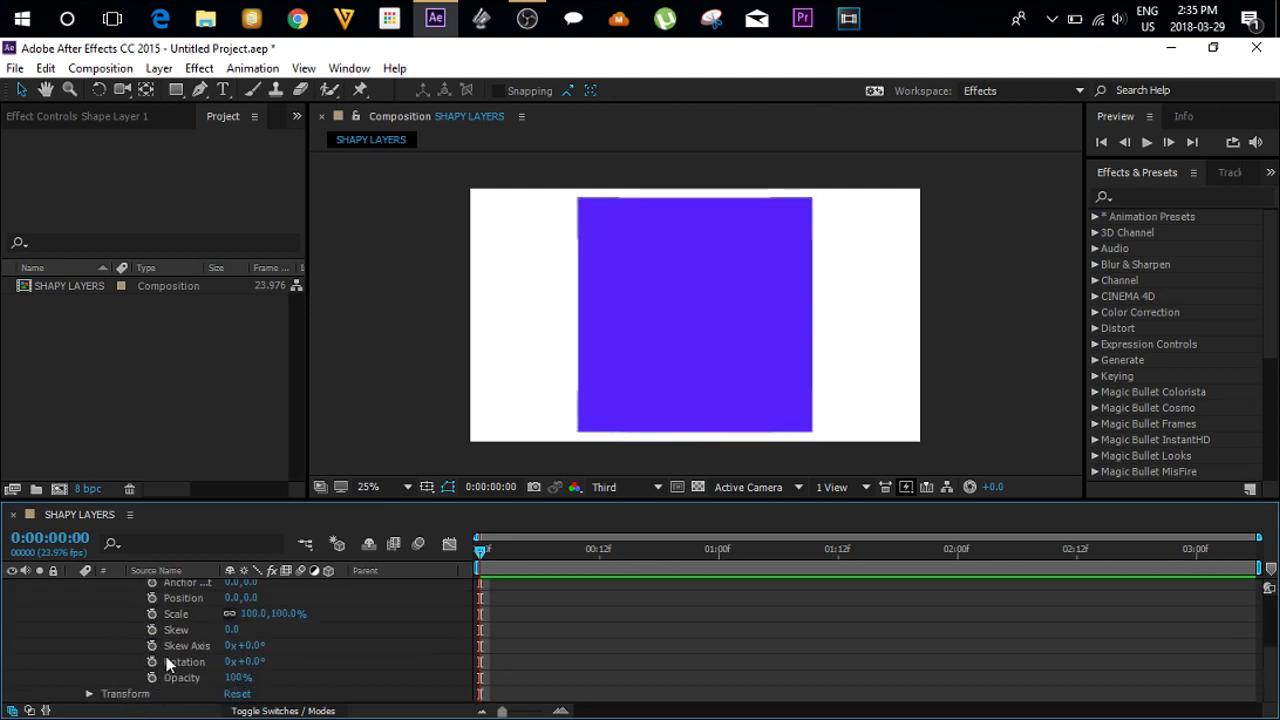
pyautogui.scroll(1, 238, 630)
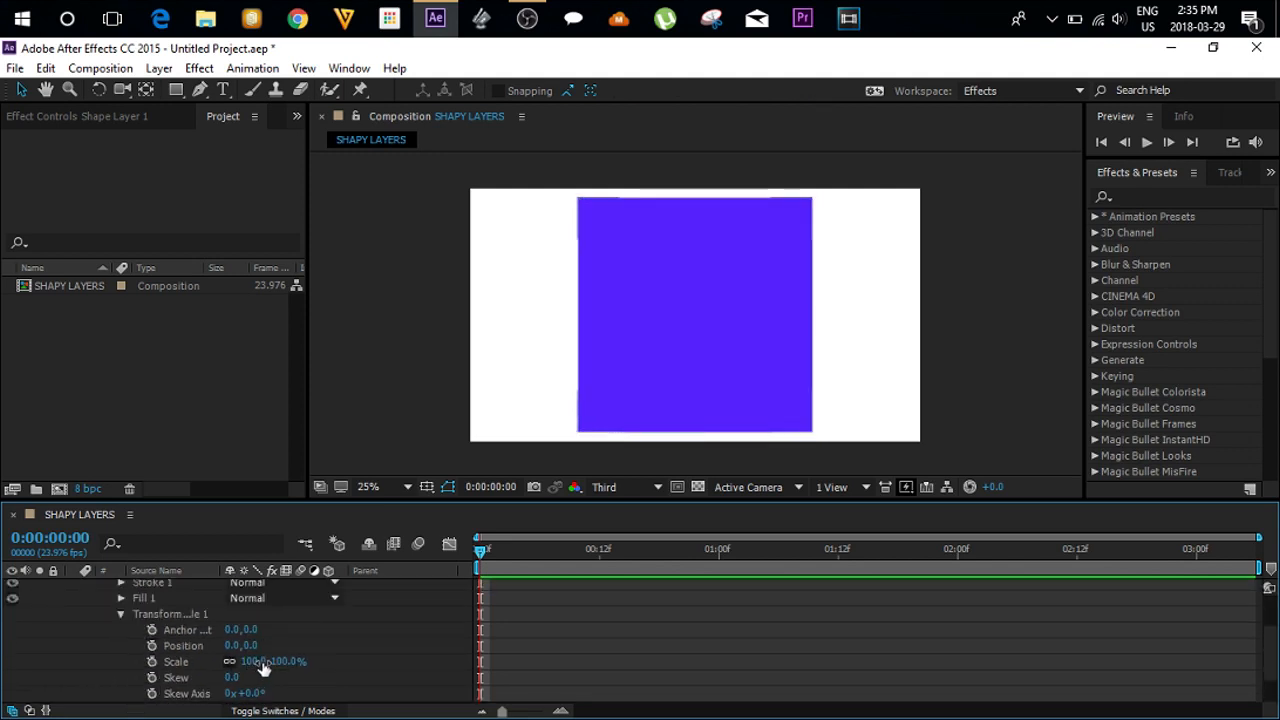
pyautogui.moveTo(248, 663); pyautogui.dragTo(222, 671)
# Rotate the square to -45° within Rectangle 1's transform properties, and collapse that transform group
pyautogui.scroll(-1, 200, 664)
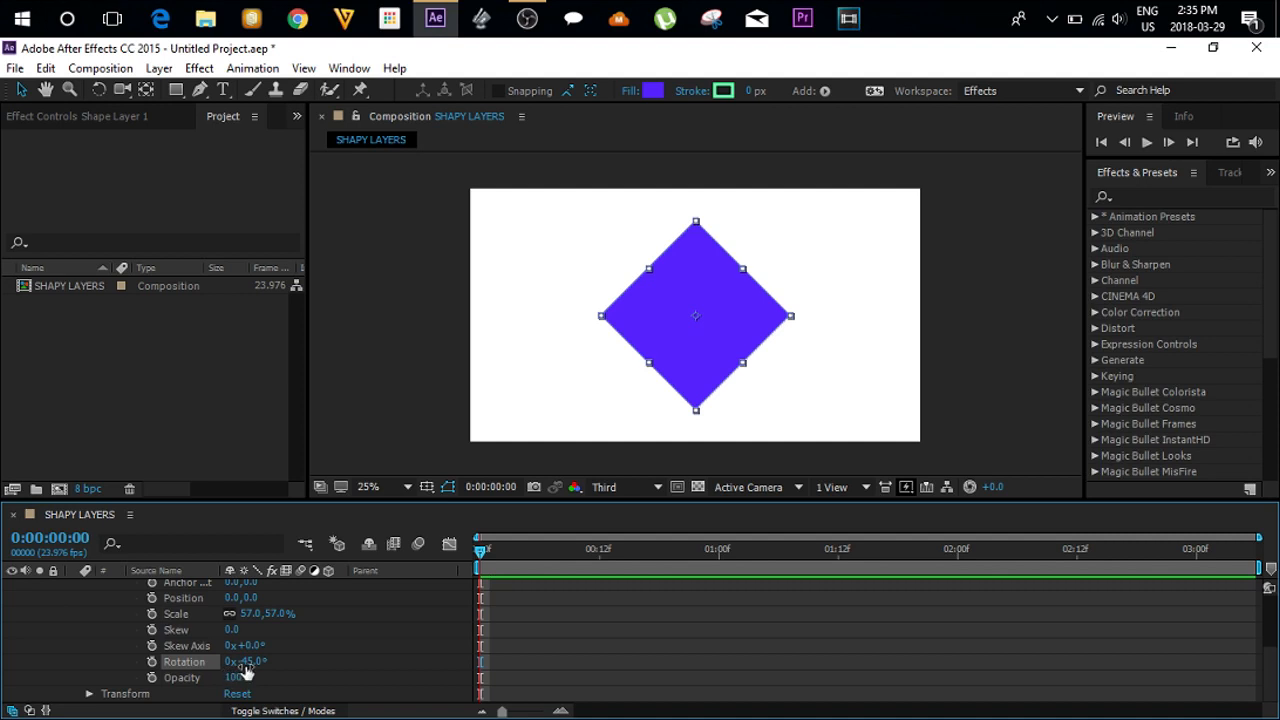
pyautogui.click(247, 663)
pyautogui.write('-45')
pyautogui.press('Return')
pyautogui.scroll(2, 117, 616)
pyautogui.click(118, 615)
pyautogui.scroll(3, 118, 615)
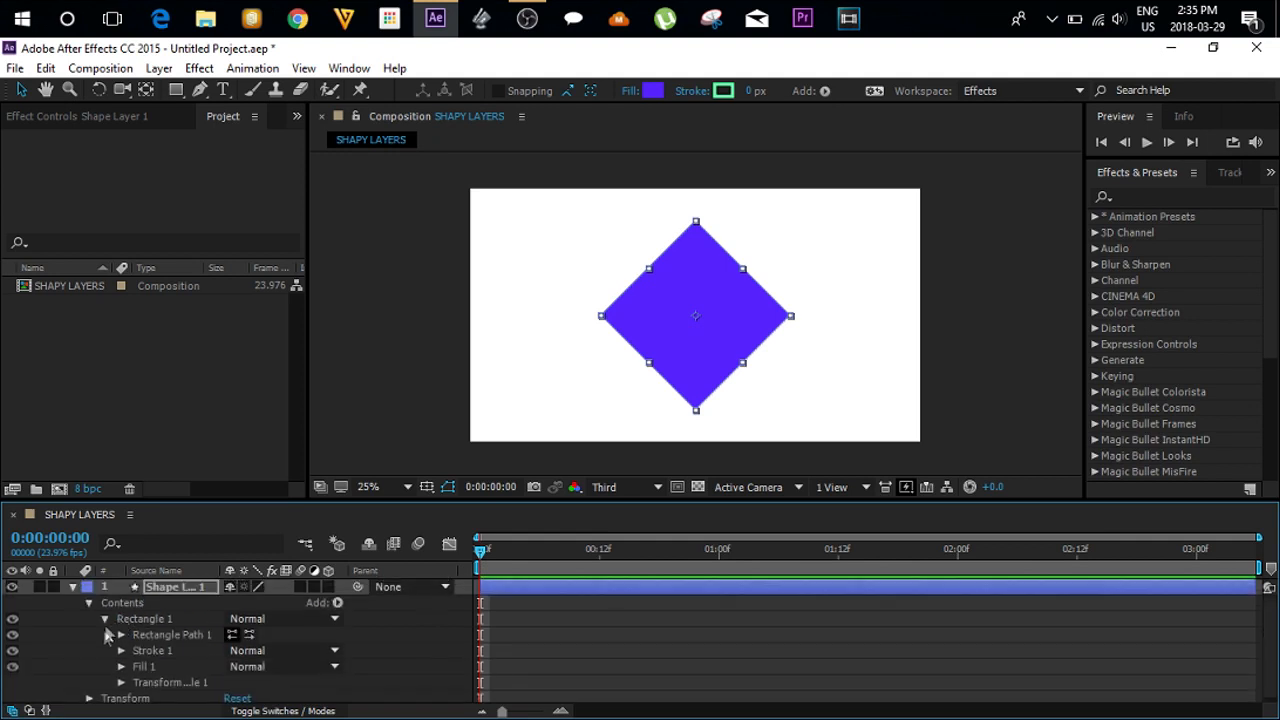
# Keyframe Rectangle 1's Scale, move the 57% keyframe to about frame 5, and set the scale to 0% at the first frame
pyautogui.click(121, 682)
pyautogui.scroll(-3, 125, 682)
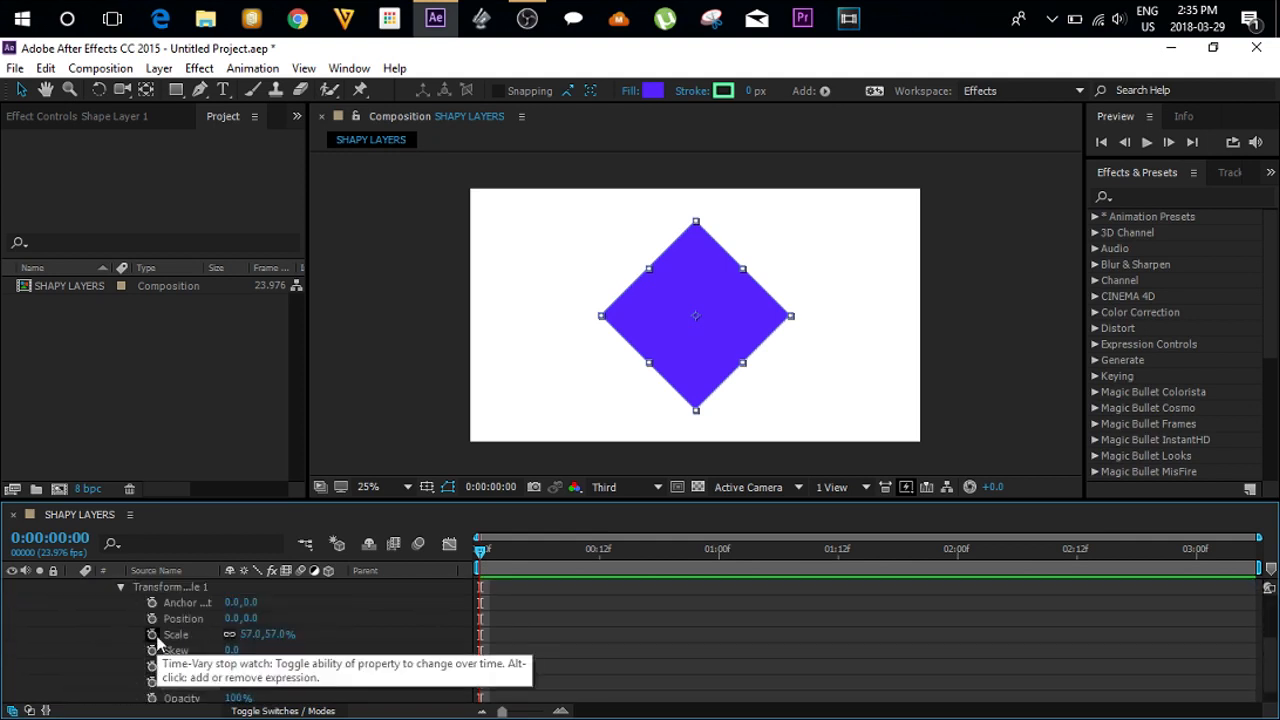
pyautogui.click(153, 635)
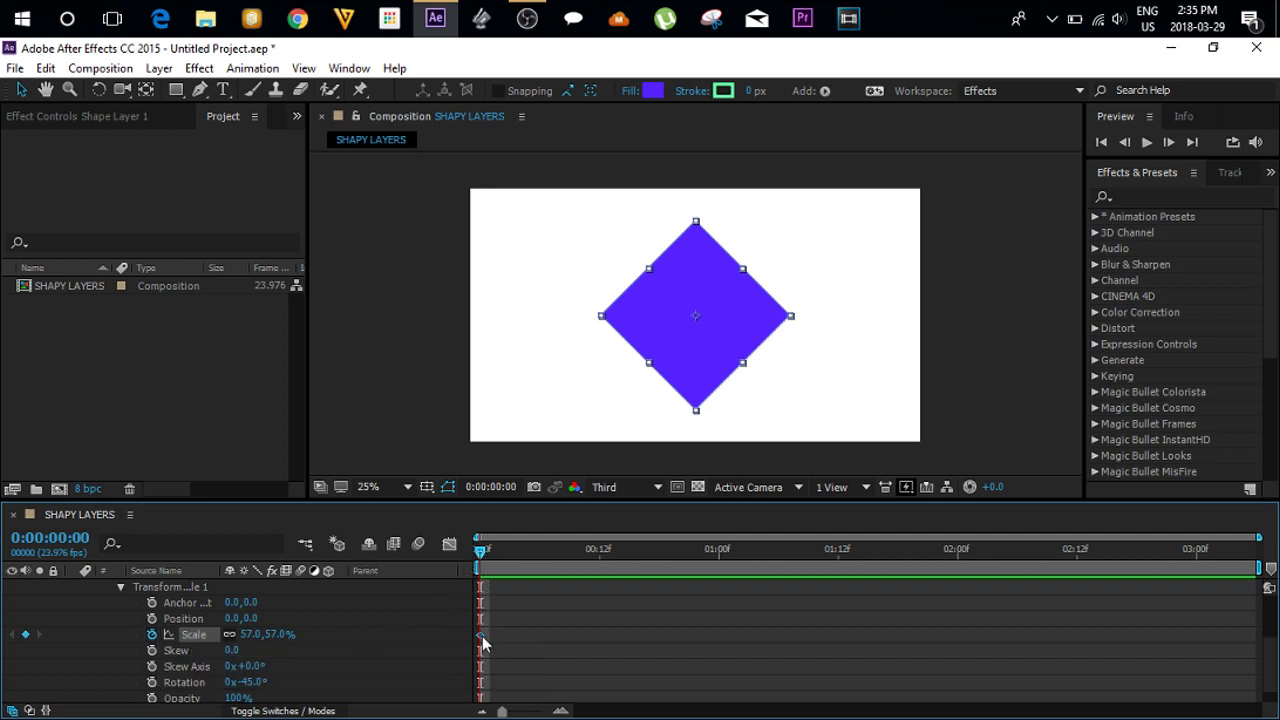
pyautogui.moveTo(530, 642); pyautogui.dragTo(532, 638)
pyautogui.moveTo(248, 635)
pyautogui.mouseDown()
pyautogui.moveTo(165, 625)
pyautogui.moveTo(243, 641)
pyautogui.mouseUp()
pyautogui.click(243, 641)
pyautogui.write('0')
pyautogui.press('Return')
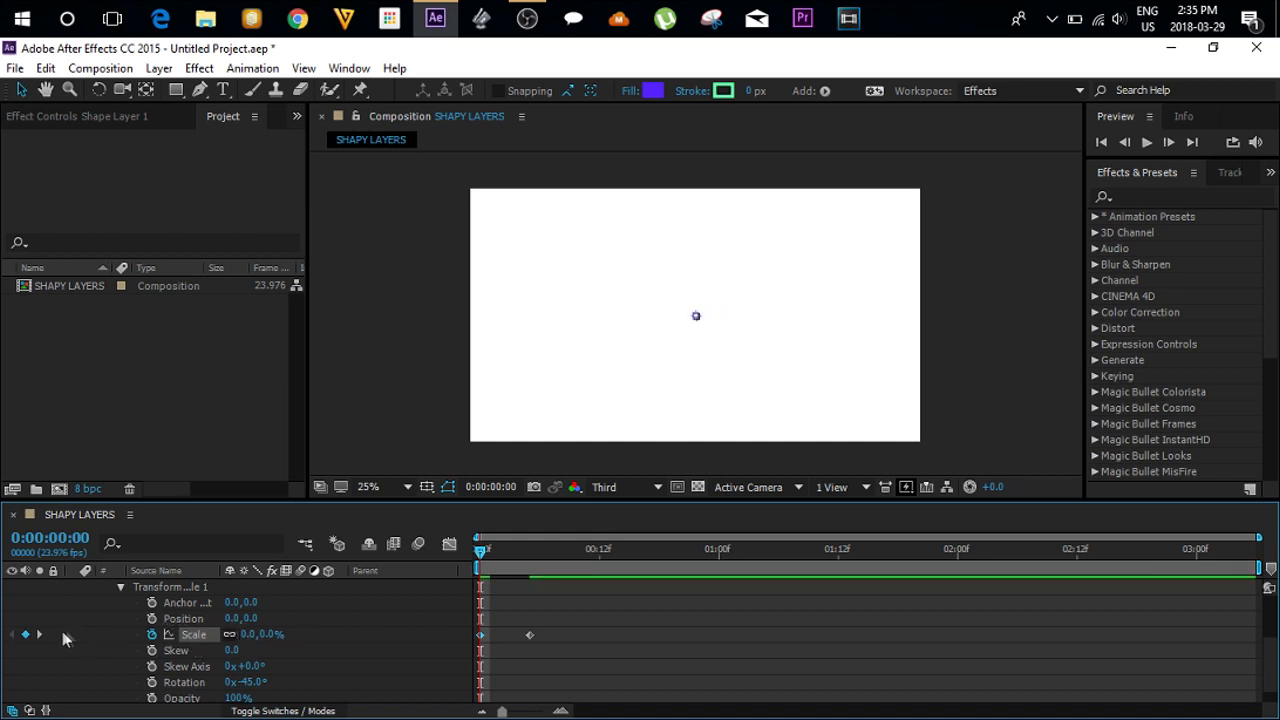
# Reduce the scale at the second keyframe so the diamond is much smaller, and return to the composition's start
pyautogui.click(41, 634)
pyautogui.moveTo(240, 640); pyautogui.dragTo(205, 634)
pyautogui.click(477, 551)
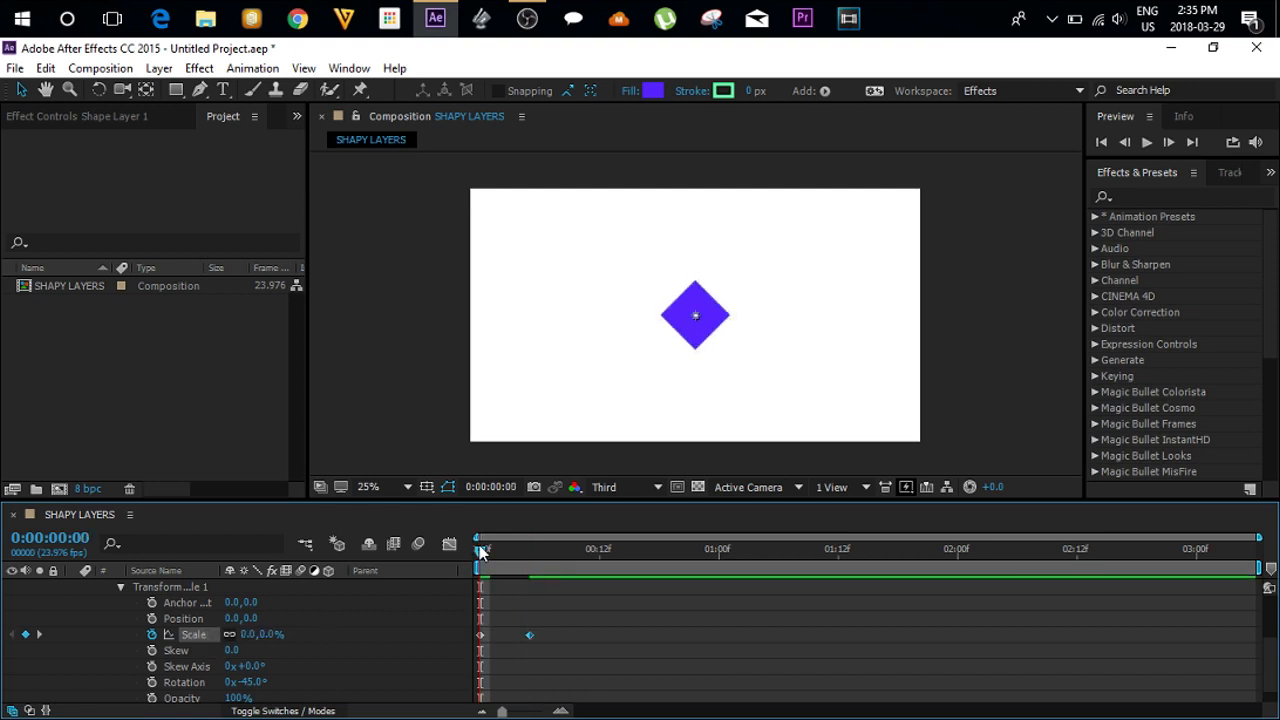
# Apply Easy Ease to both of Rectangle 1's Scale keyframes, move the second one to about frame 6, and preview the animation
pyautogui.press('space')
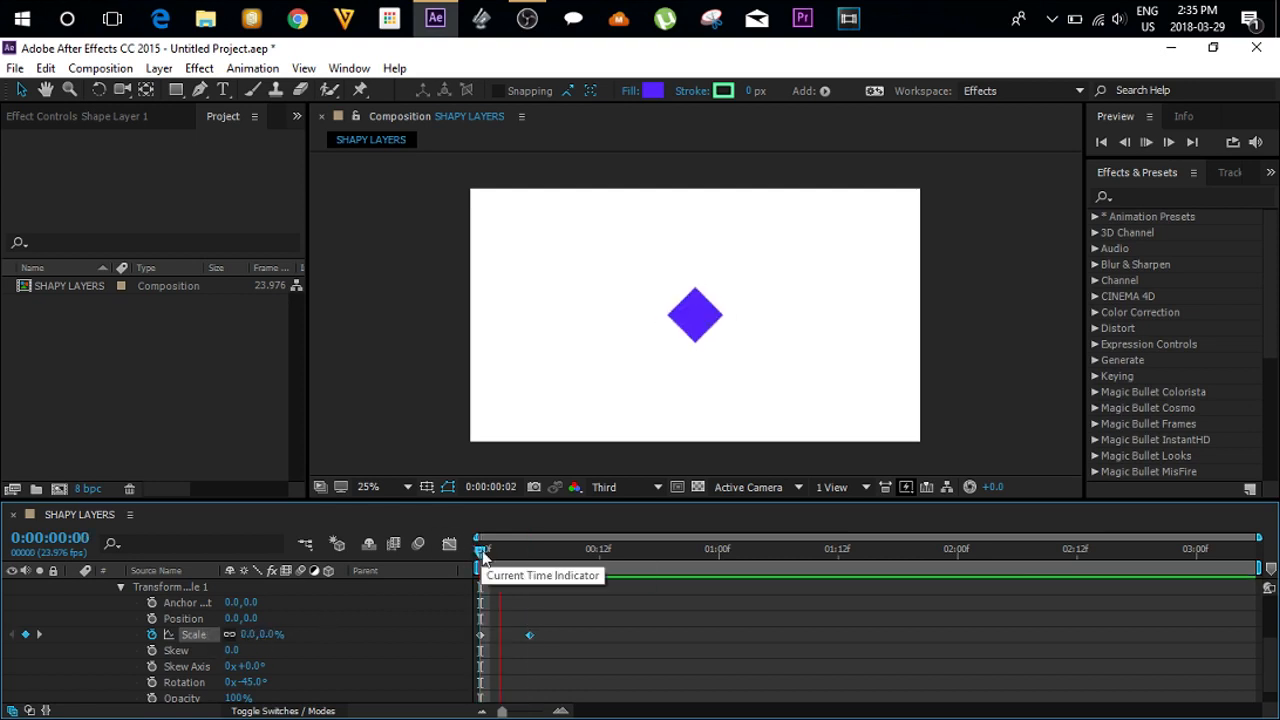
pyautogui.press('space')
pyautogui.press('space')
pyautogui.click(487, 552)
pyautogui.moveTo(563, 614); pyautogui.dragTo(464, 643)
pyautogui.press('F9')
pyautogui.moveTo(493, 560); pyautogui.dragTo(481, 552)
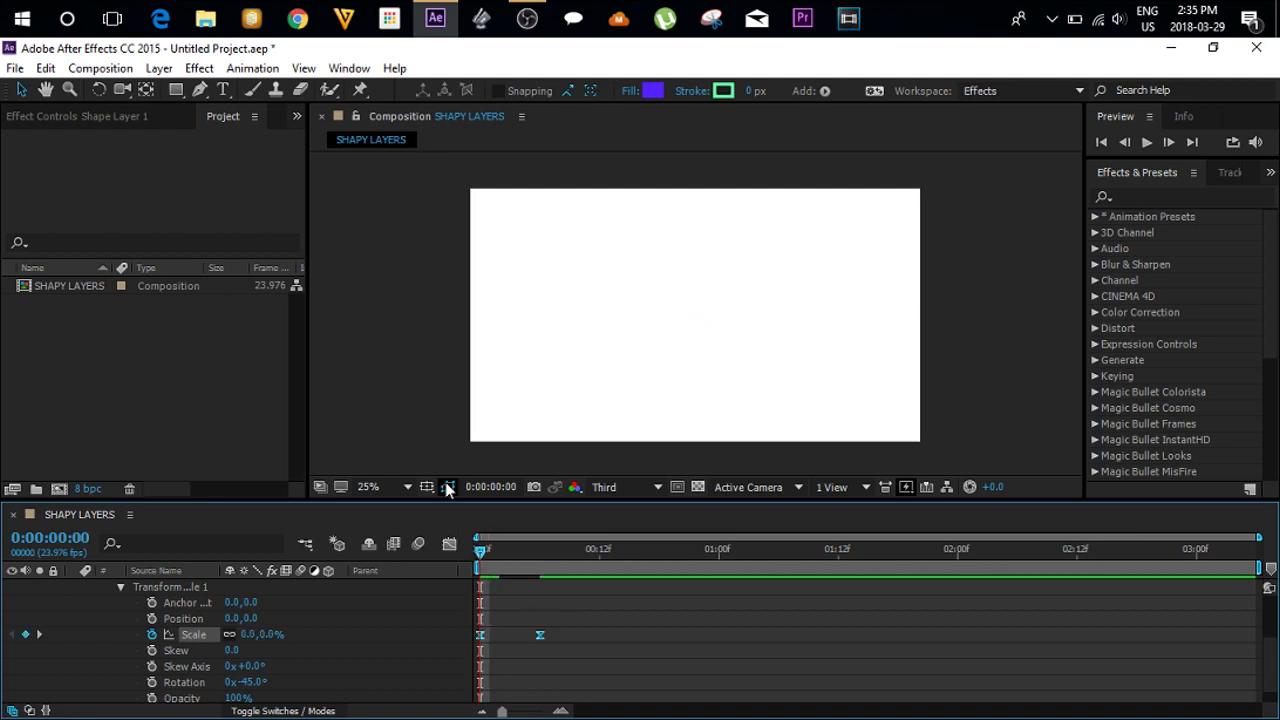
pyautogui.press('space')
pyautogui.press('space')
# Move the current time to frame 10, add a Repeater to the shape layer's Contents, and collapse Rectangle 1
pyautogui.scroll(2, 120, 620)
pyautogui.scroll(2, 150, 660)
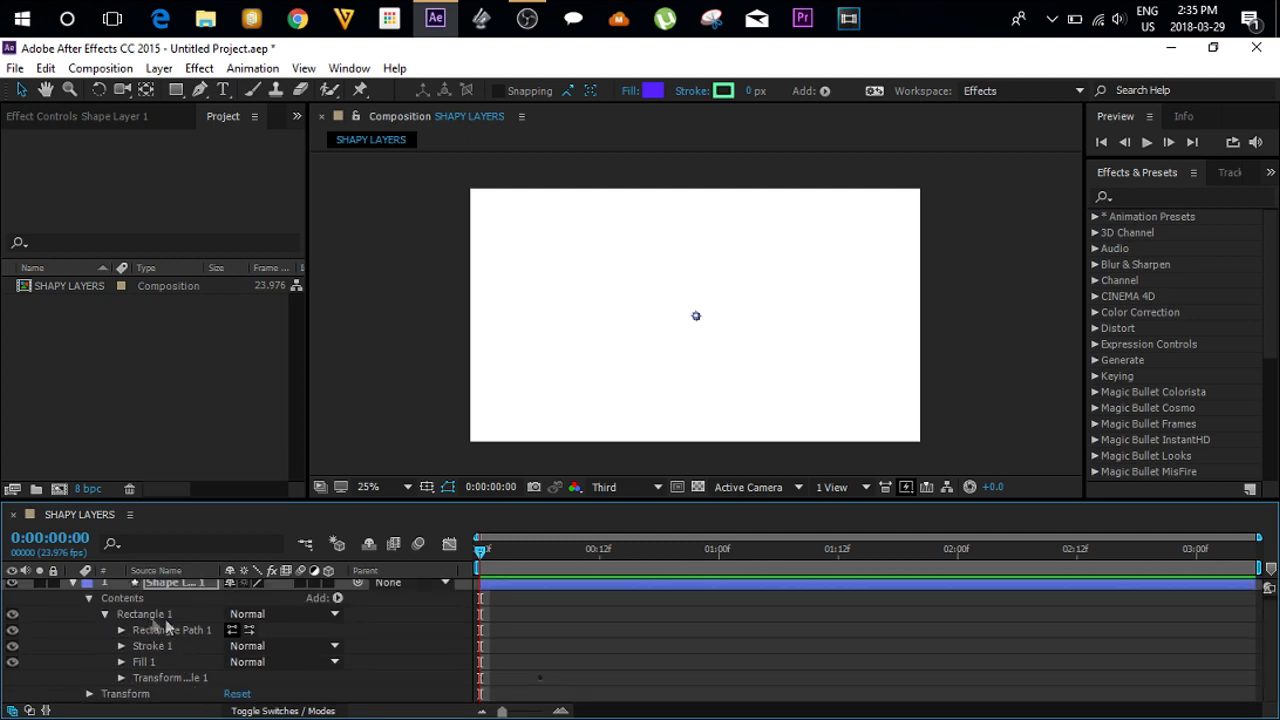
pyautogui.moveTo(481, 560); pyautogui.dragTo(557, 567)
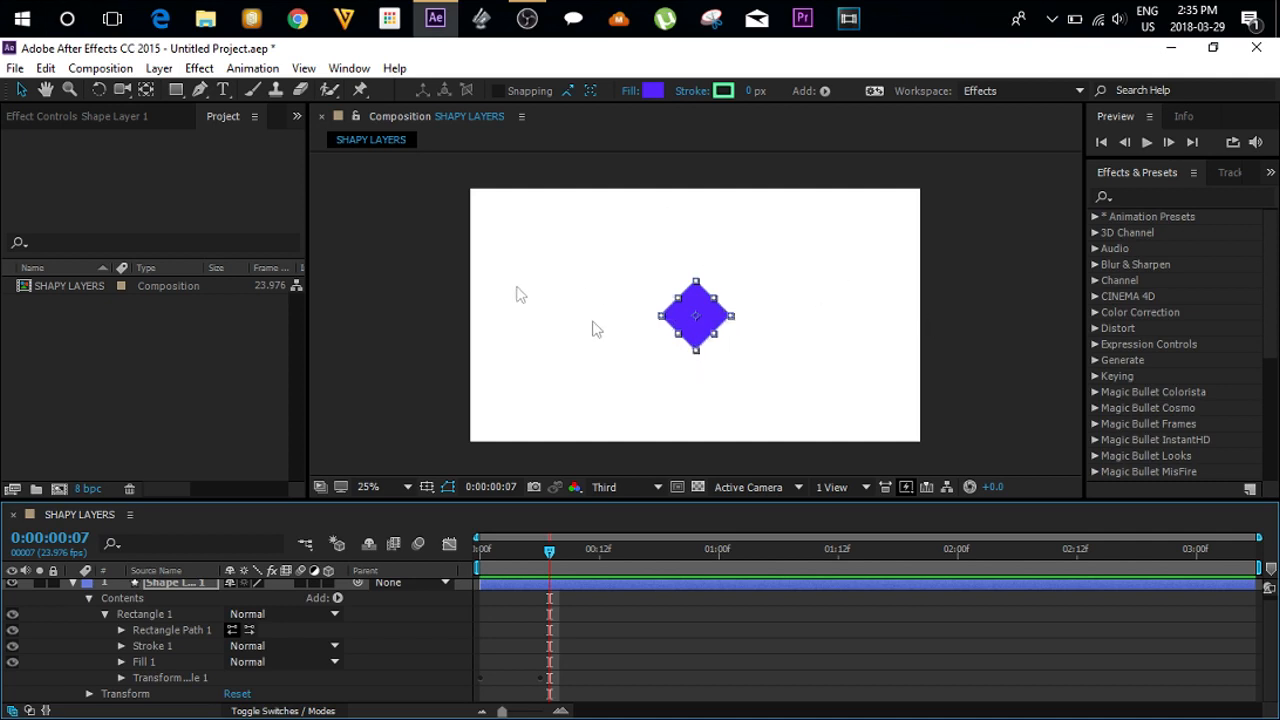
pyautogui.moveTo(484, 552); pyautogui.dragTo(579, 552)
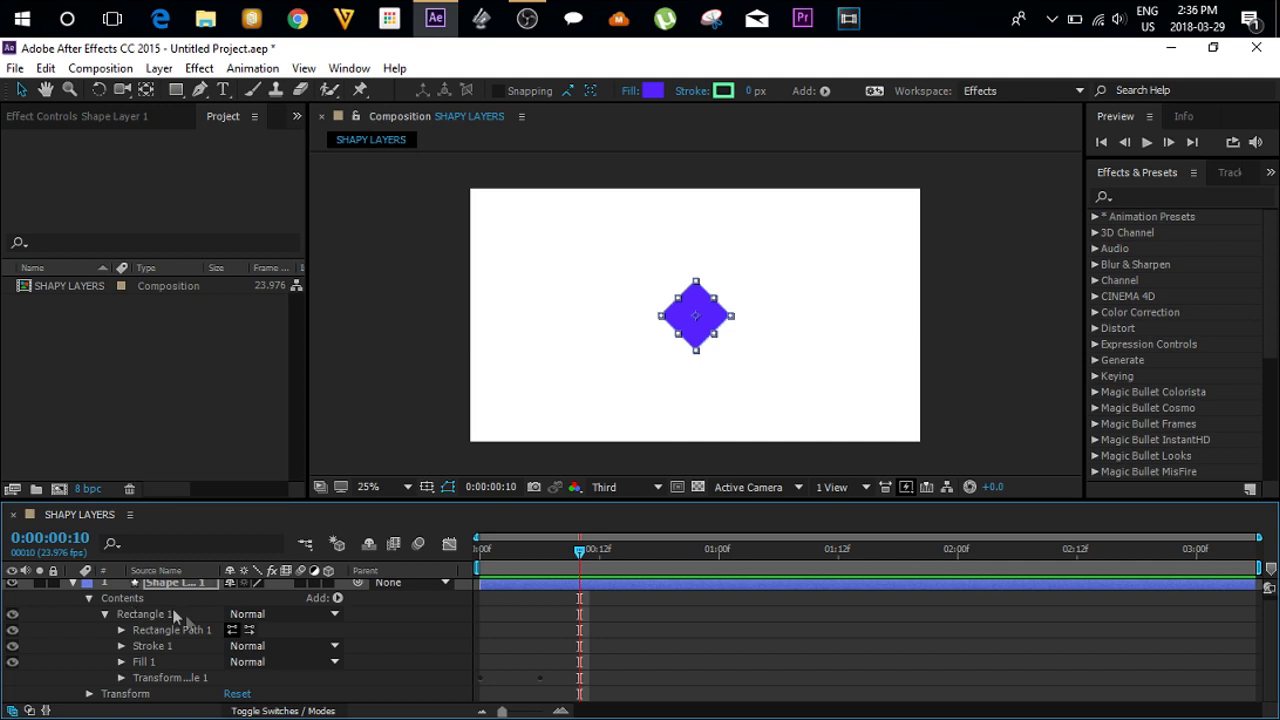
pyautogui.click(215, 596)
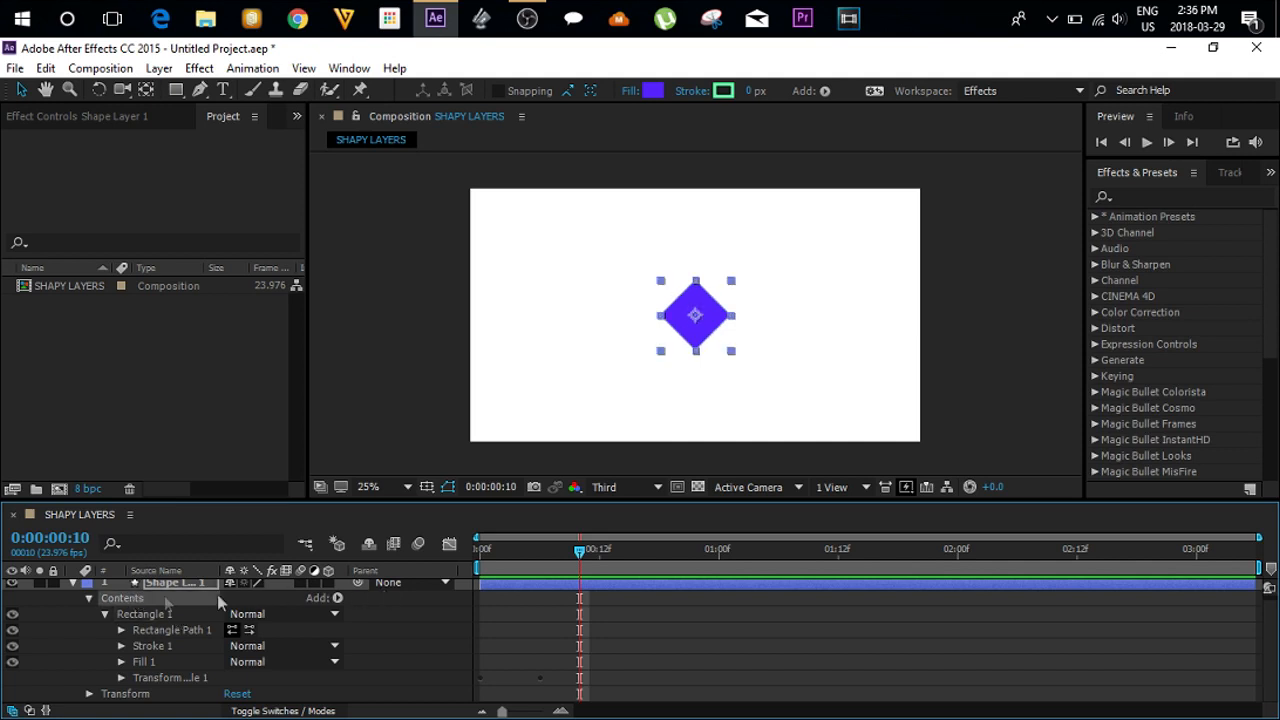
pyautogui.click(337, 598)
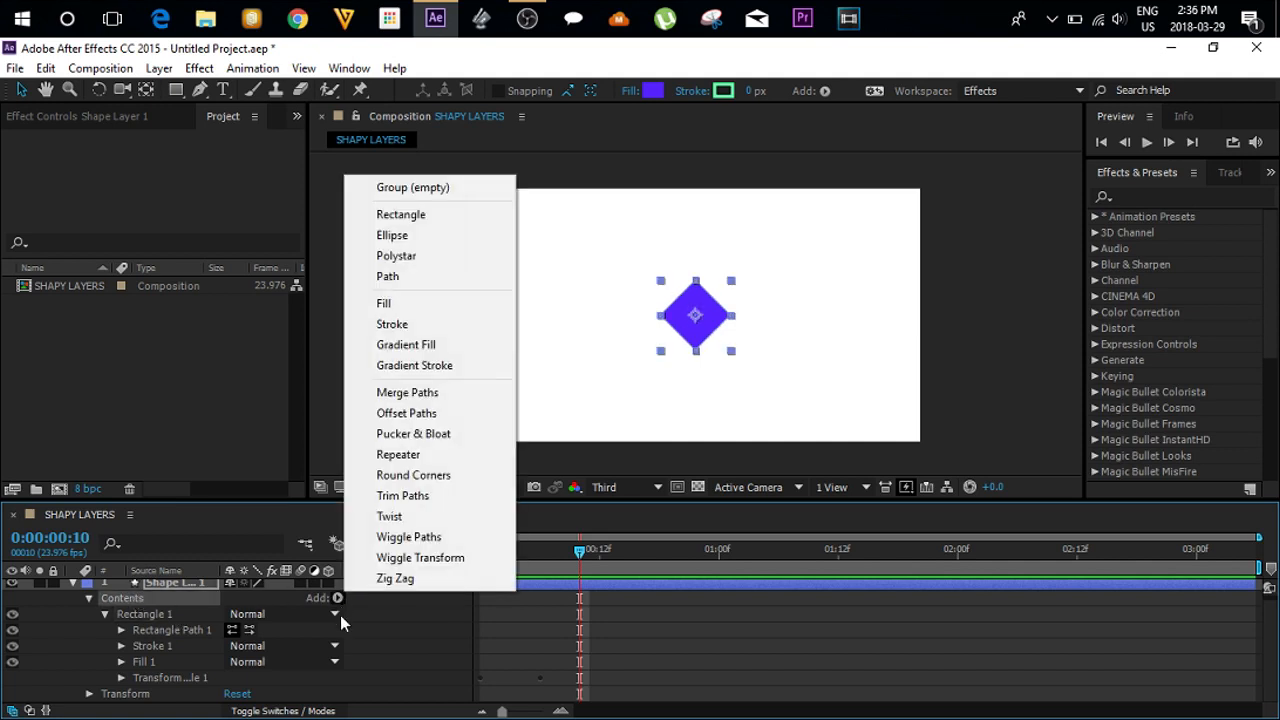
pyautogui.click(391, 455)
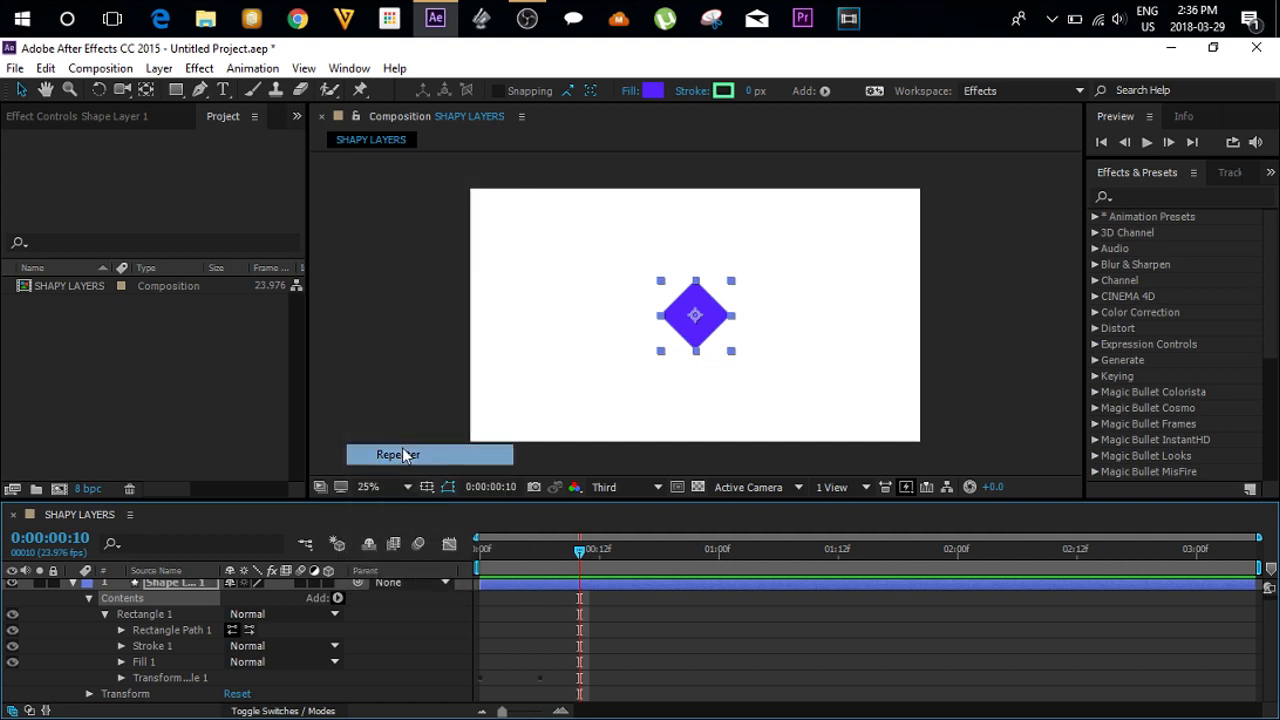
pyautogui.click(101, 614)
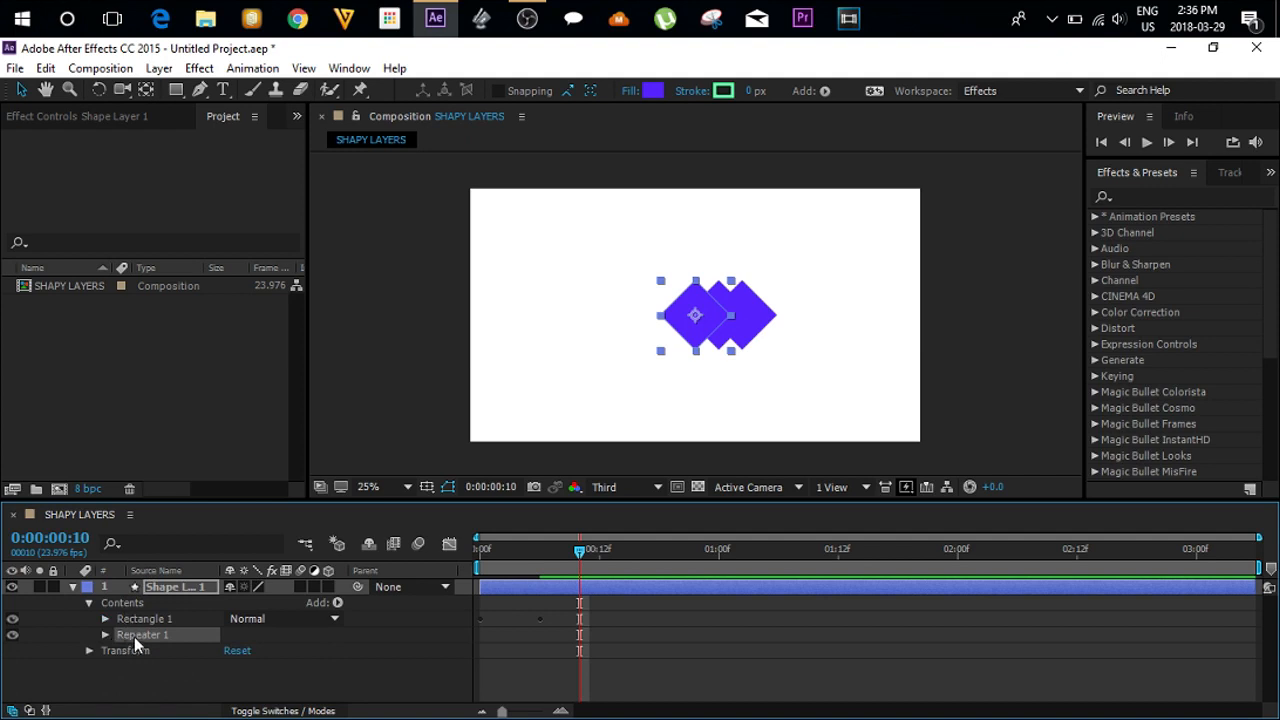
# Try nesting Repeater 1 inside the Rectangle 1 group, undo the move, and collapse the group
pyautogui.click(124, 604)
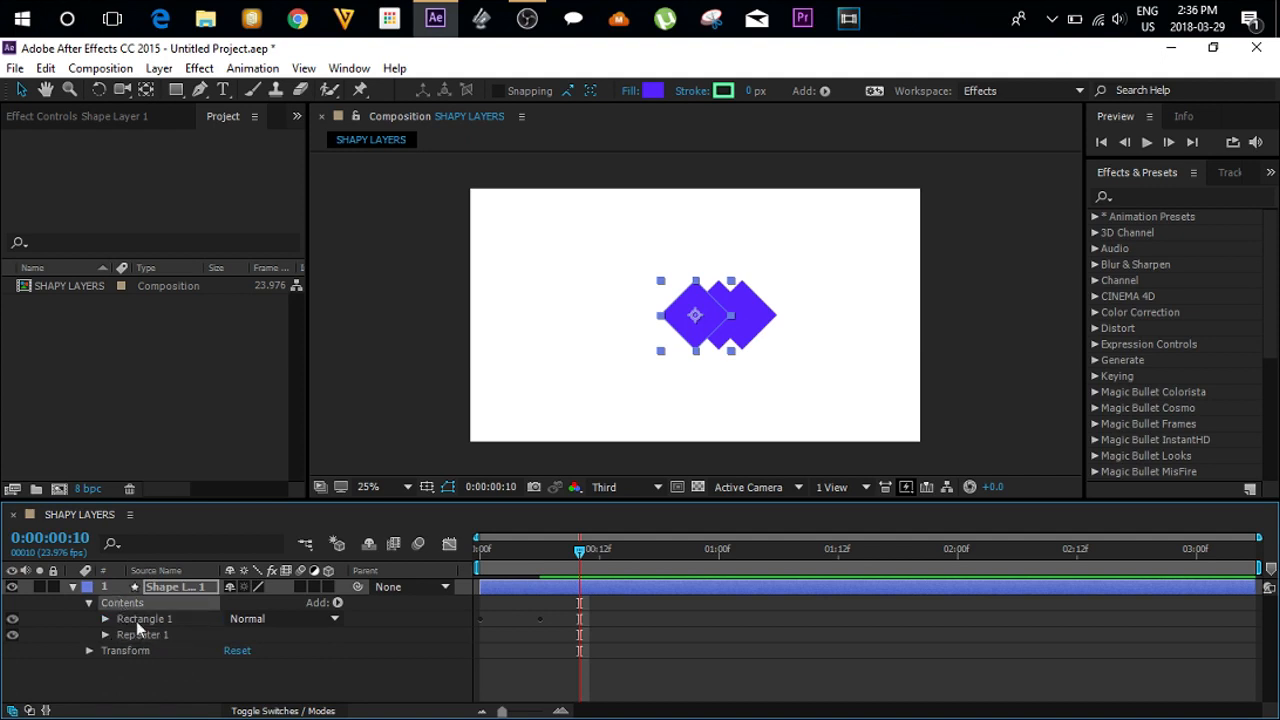
pyautogui.click(141, 637)
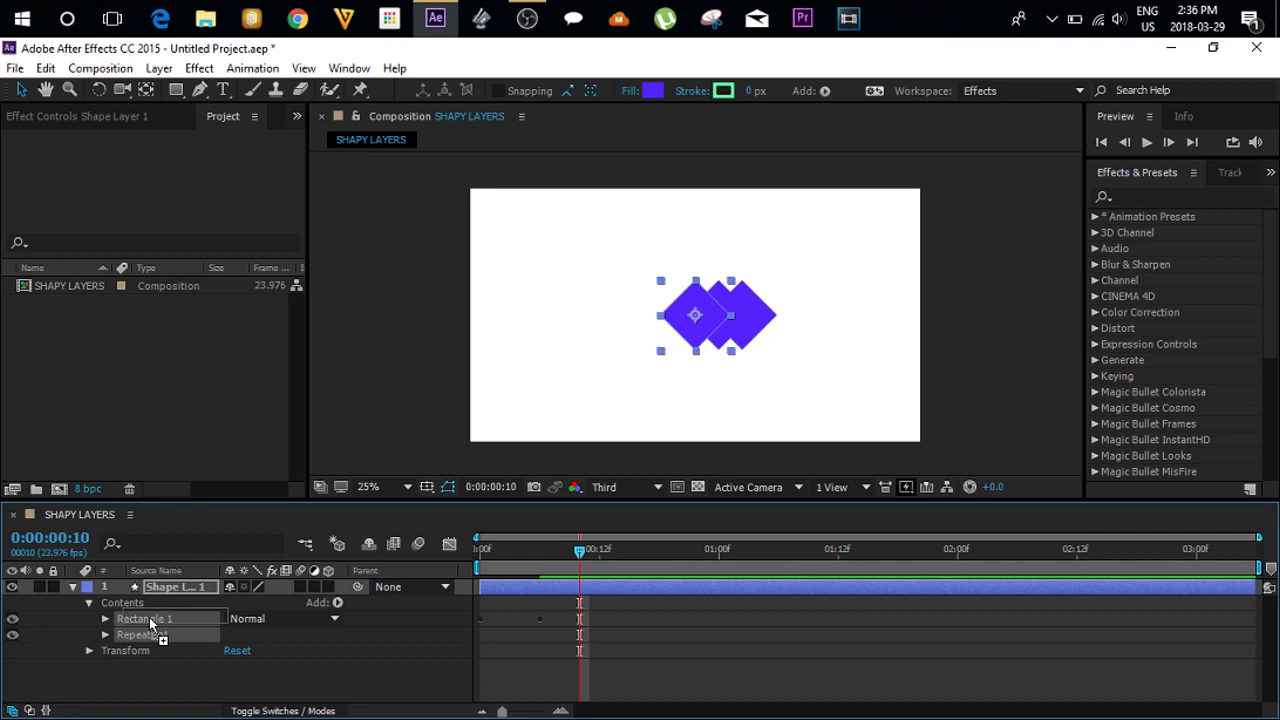
pyautogui.moveTo(127, 640); pyautogui.dragTo(132, 620)
pyautogui.click(105, 619)
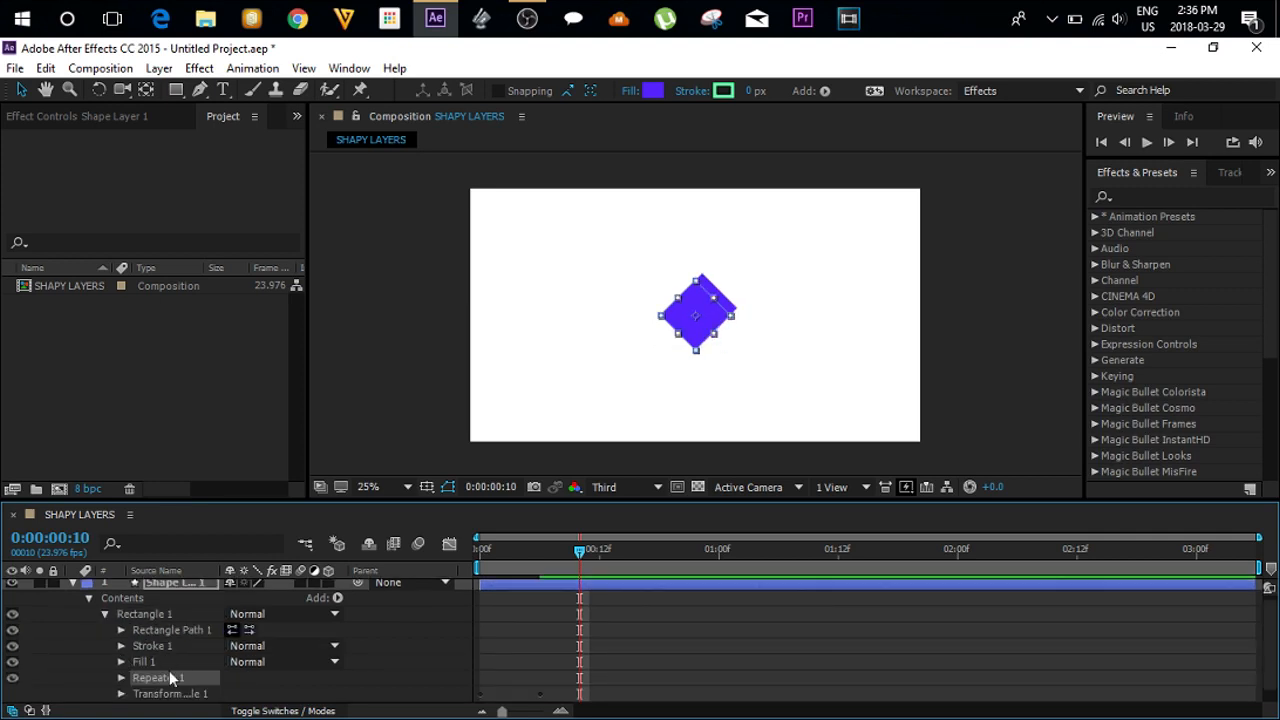
pyautogui.click(170, 628)
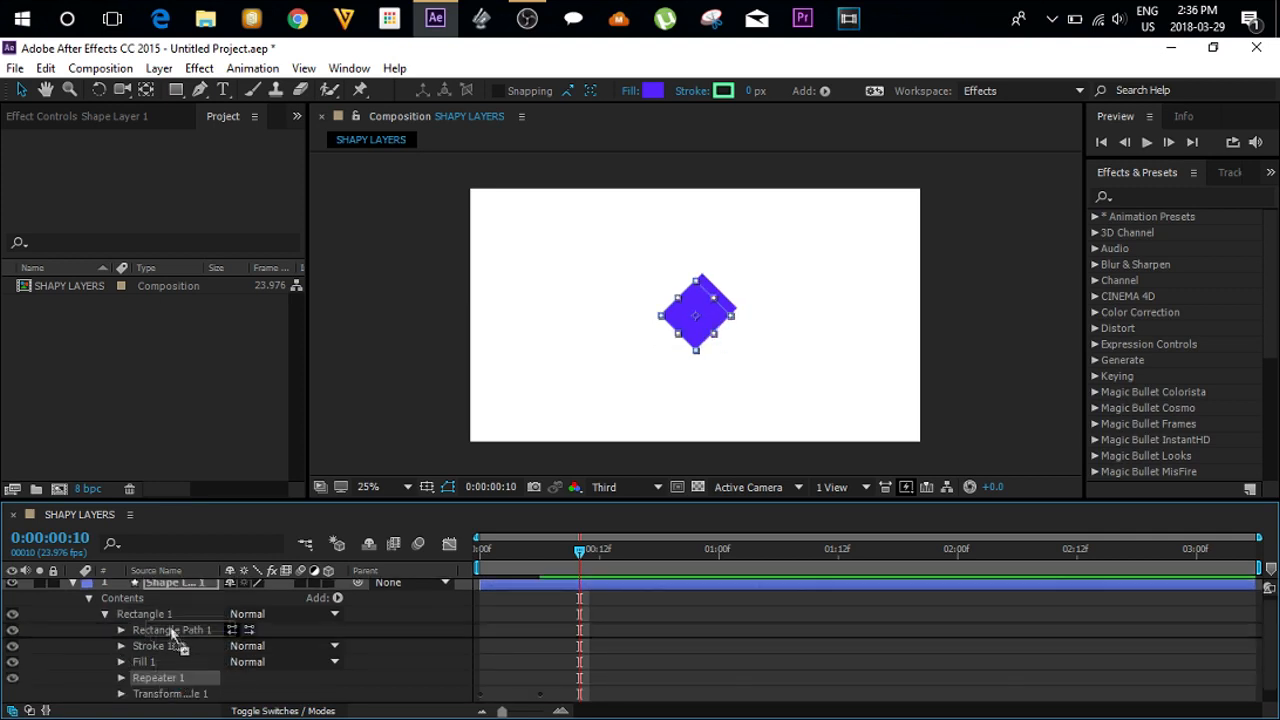
pyautogui.hotkey('ctrl', 'z')
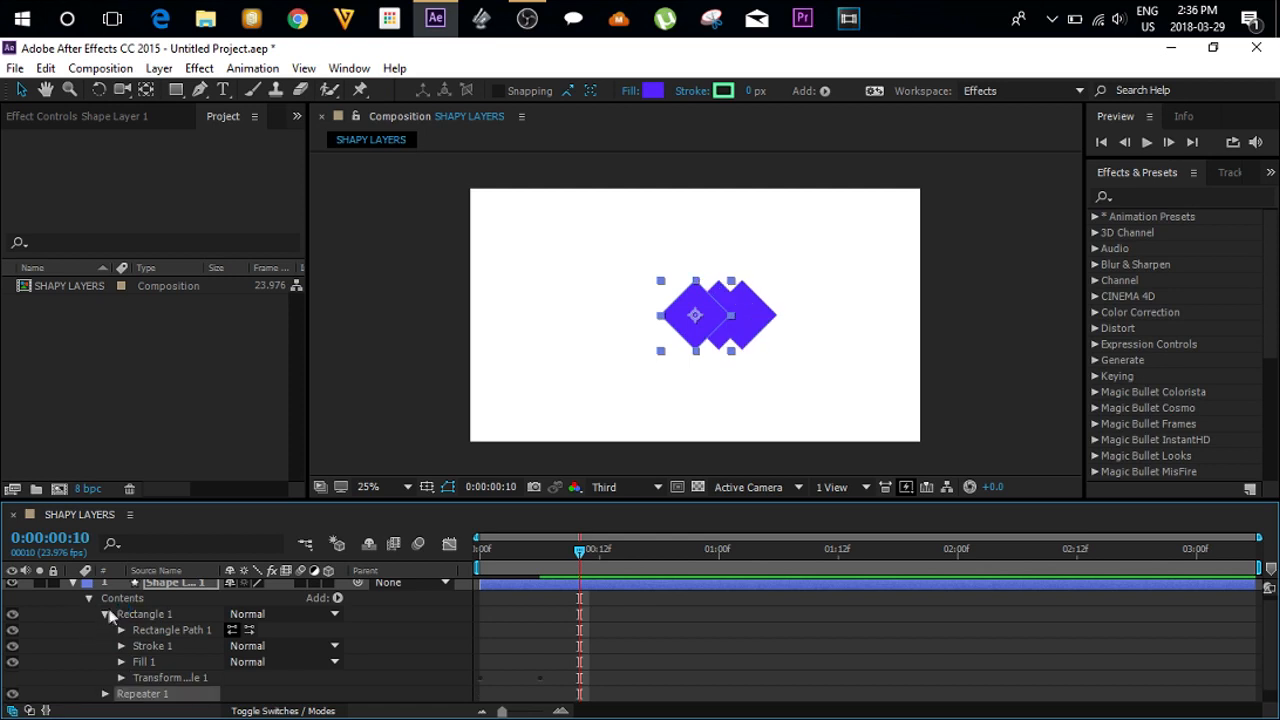
pyautogui.click(106, 614)
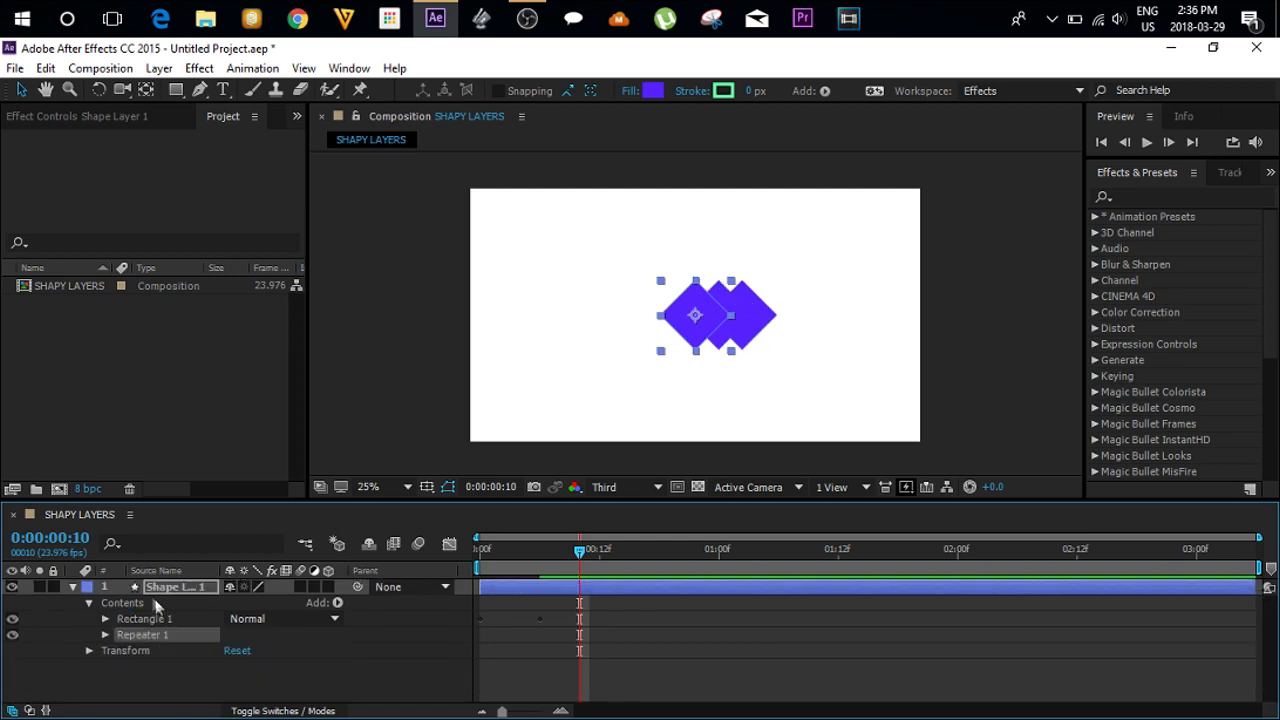
# Set Repeater 1 to 16 copies with an offset of -8
pyautogui.click(105, 634)
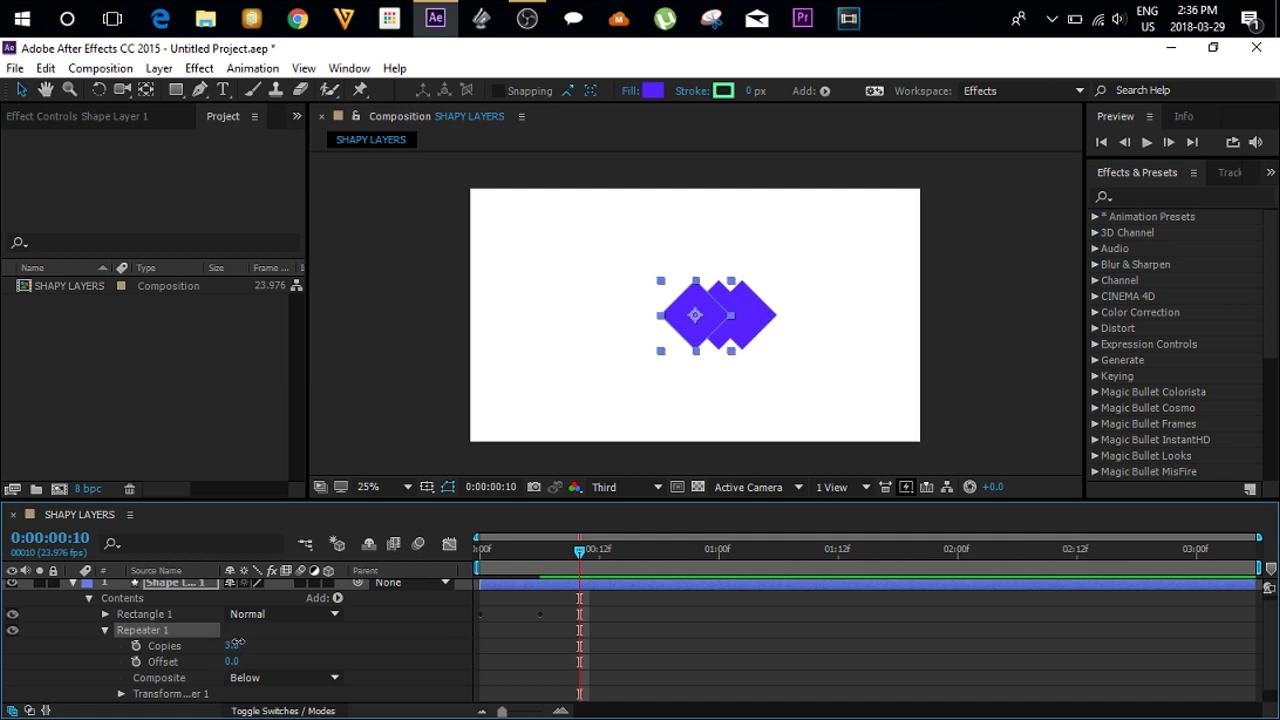
pyautogui.moveTo(235, 643); pyautogui.dragTo(250, 643)
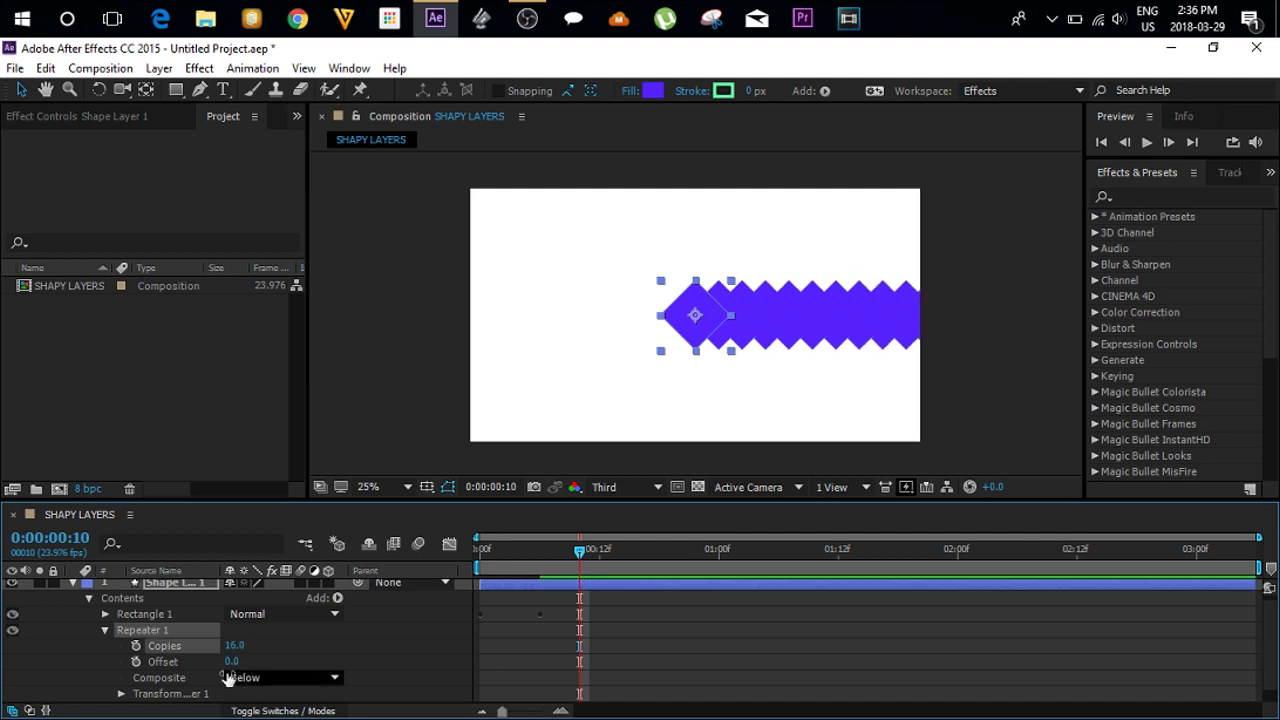
pyautogui.moveTo(228, 662)
pyautogui.mouseDown()
pyautogui.moveTo(206, 663)
pyautogui.moveTo(218, 663)
pyautogui.mouseUp()
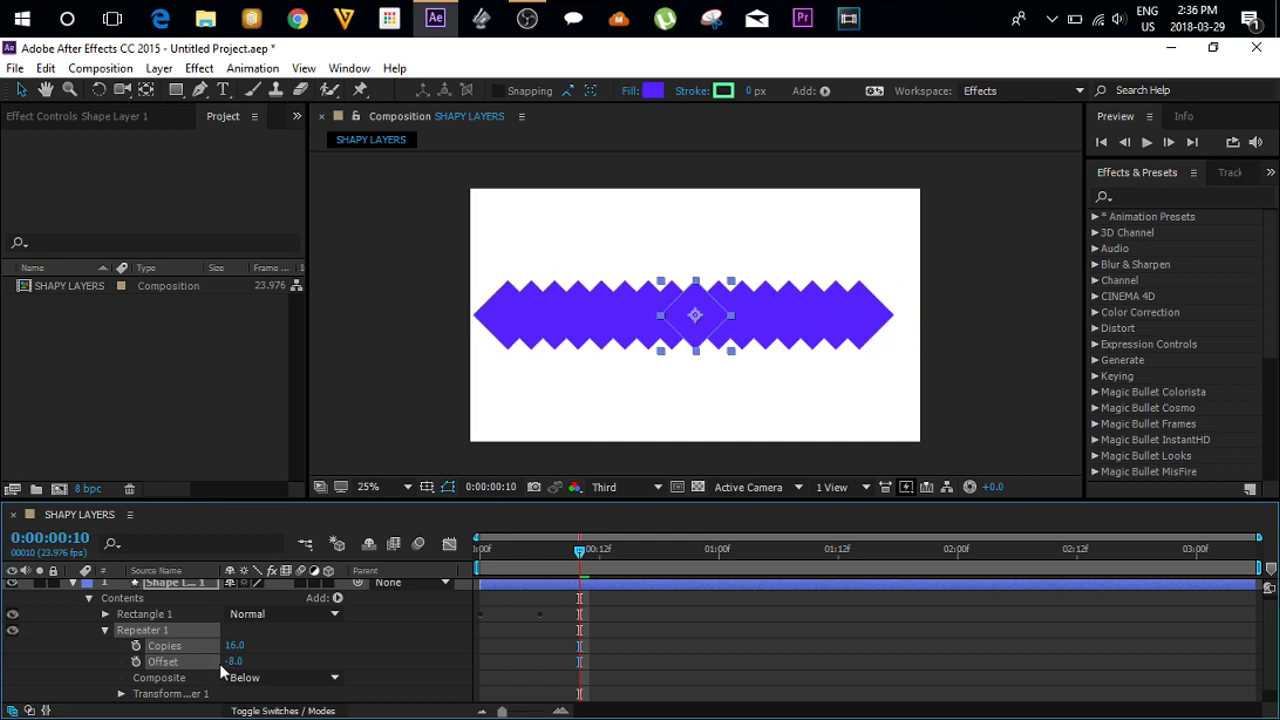
# Set Repeater 1's transform Position to 283, 0, preview the row of diamonds, and move the current time to frame 15
pyautogui.scroll(-1, 141, 642)
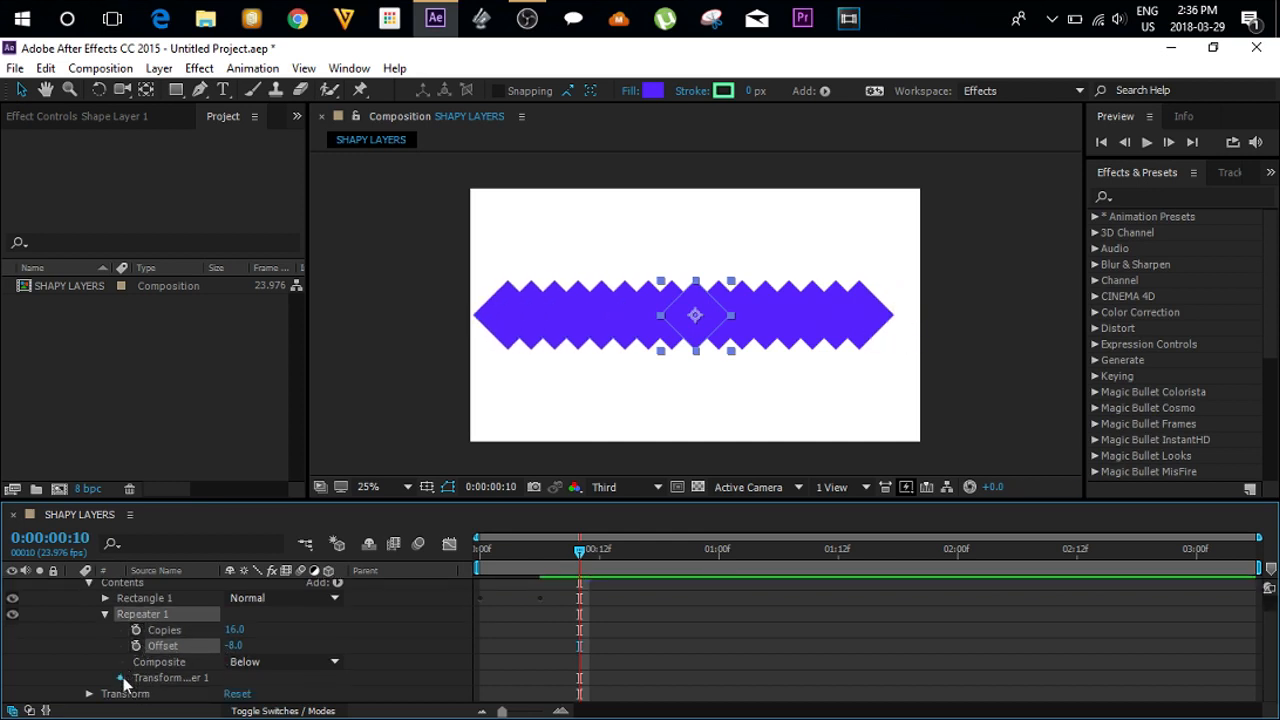
pyautogui.click(121, 678)
pyautogui.moveTo(230, 630); pyautogui.dragTo(405, 632)
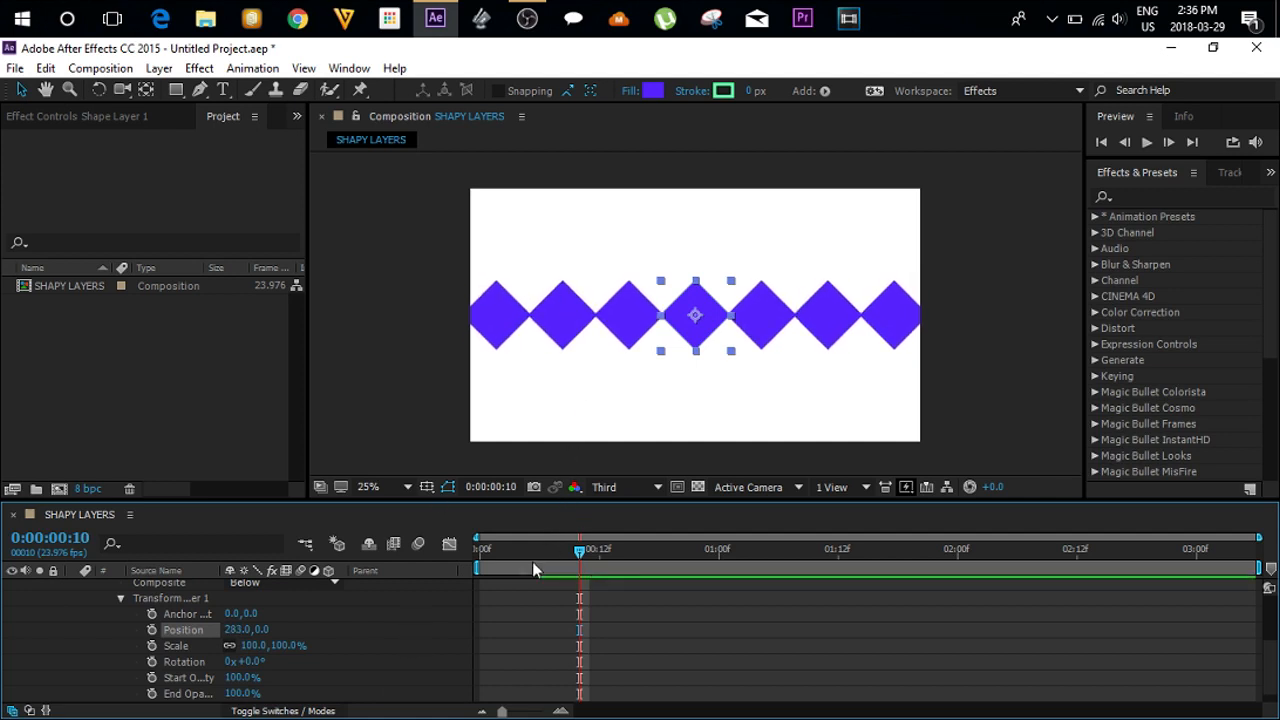
pyautogui.press('space')
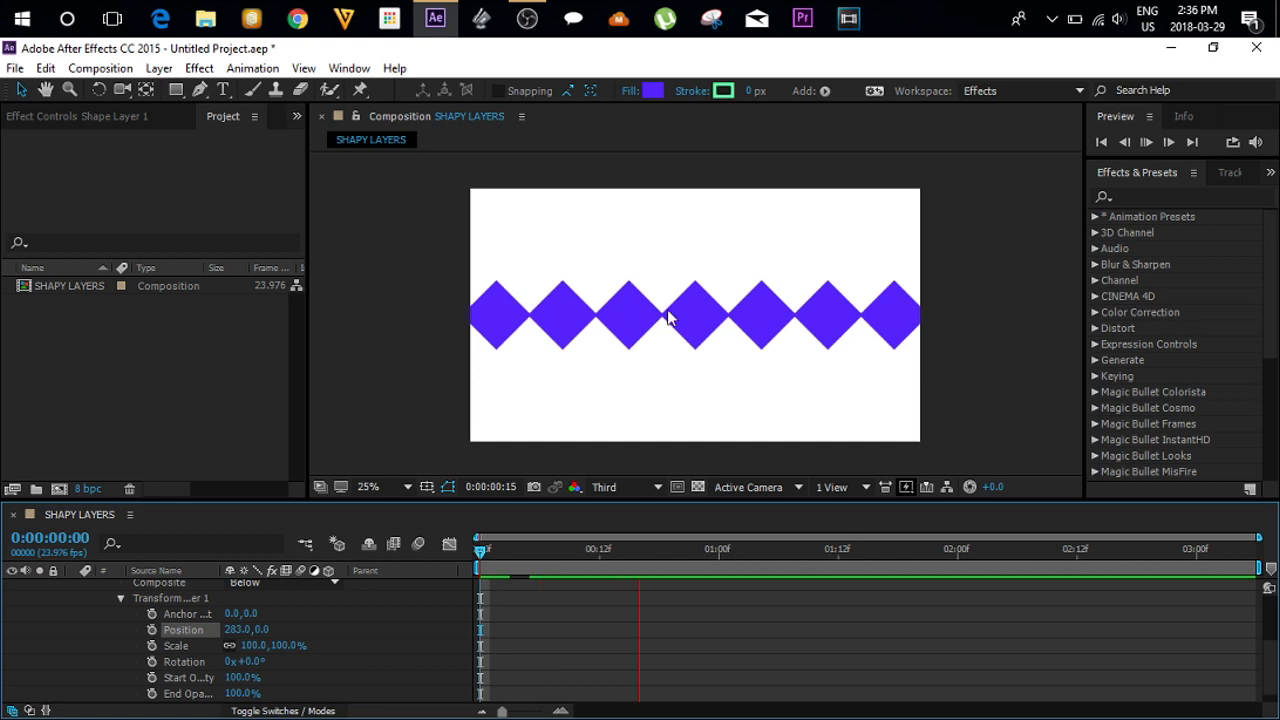
pyautogui.moveTo(481, 551); pyautogui.dragTo(629, 545)
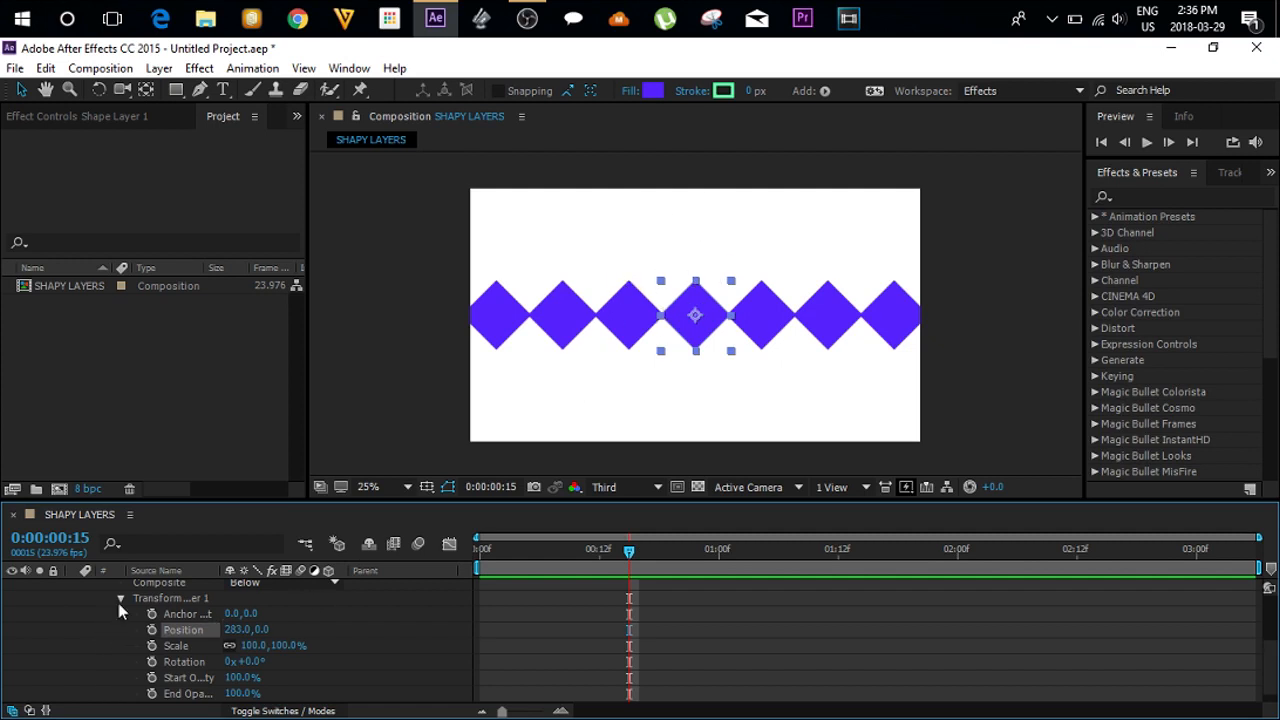
# Collapse Repeater 1 and add a second Repeater to the Contents with 11 copies and an offset of -6
pyautogui.click(120, 599)
pyautogui.scroll(2, 169, 617)
pyautogui.click(106, 634)
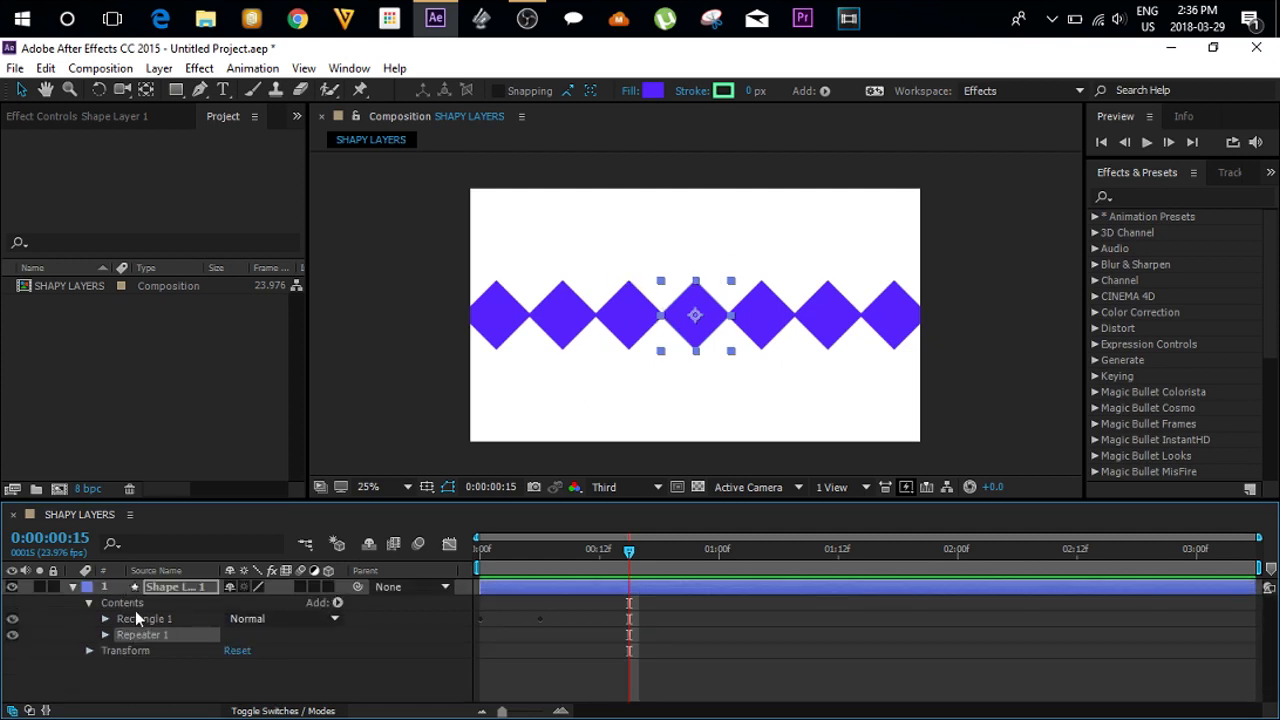
pyautogui.click(140, 604)
pyautogui.click(337, 602)
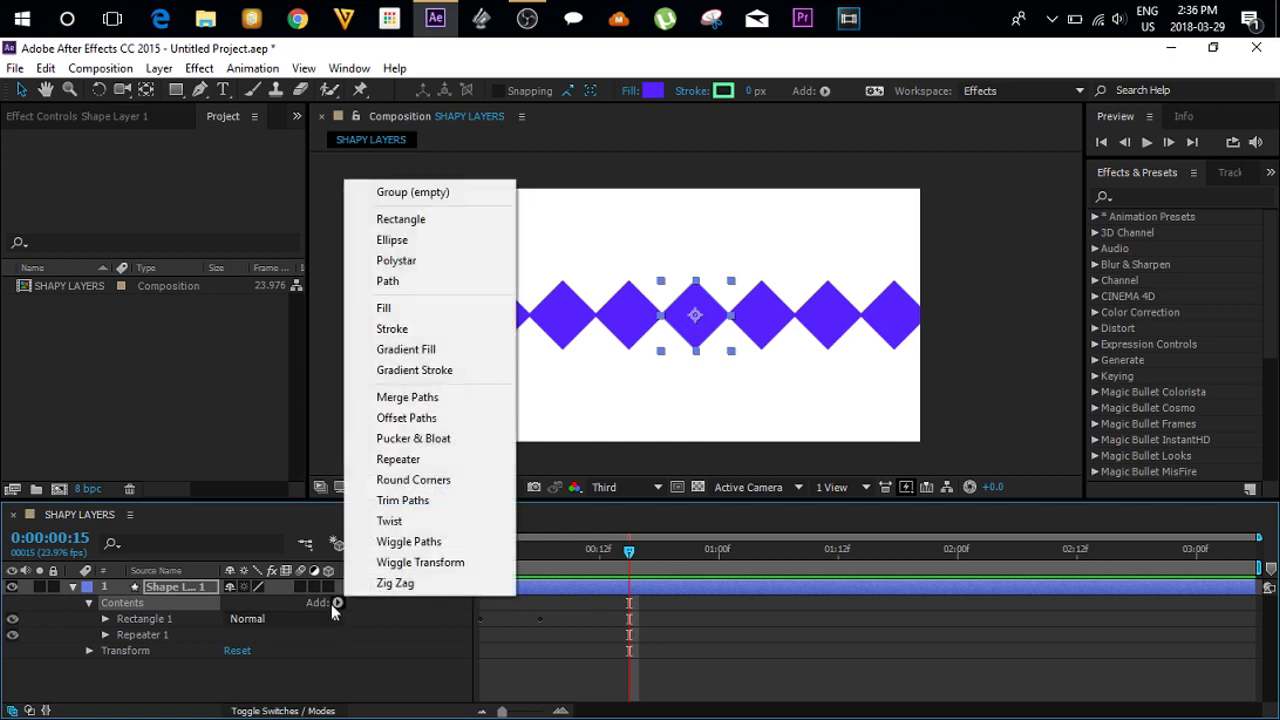
pyautogui.click(398, 461)
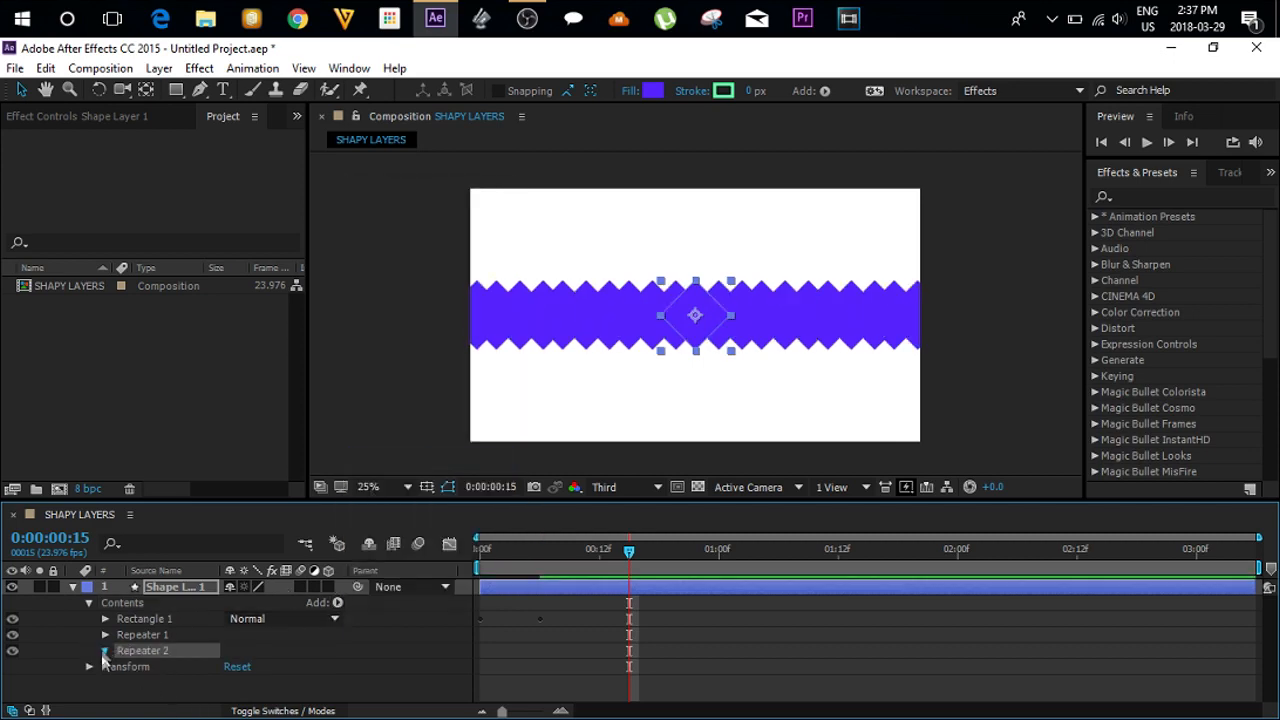
pyautogui.click(105, 650)
pyautogui.moveTo(229, 645); pyautogui.dragTo(203, 664)
# Set Repeater 2's transform Position to 143, 148 so the staggered diamond rows fill the composition
pyautogui.scroll(-1, 150, 672)
pyautogui.click(121, 678)
pyautogui.scroll(-3, 150, 665)
pyautogui.moveTo(243, 630); pyautogui.dragTo(553, 583)
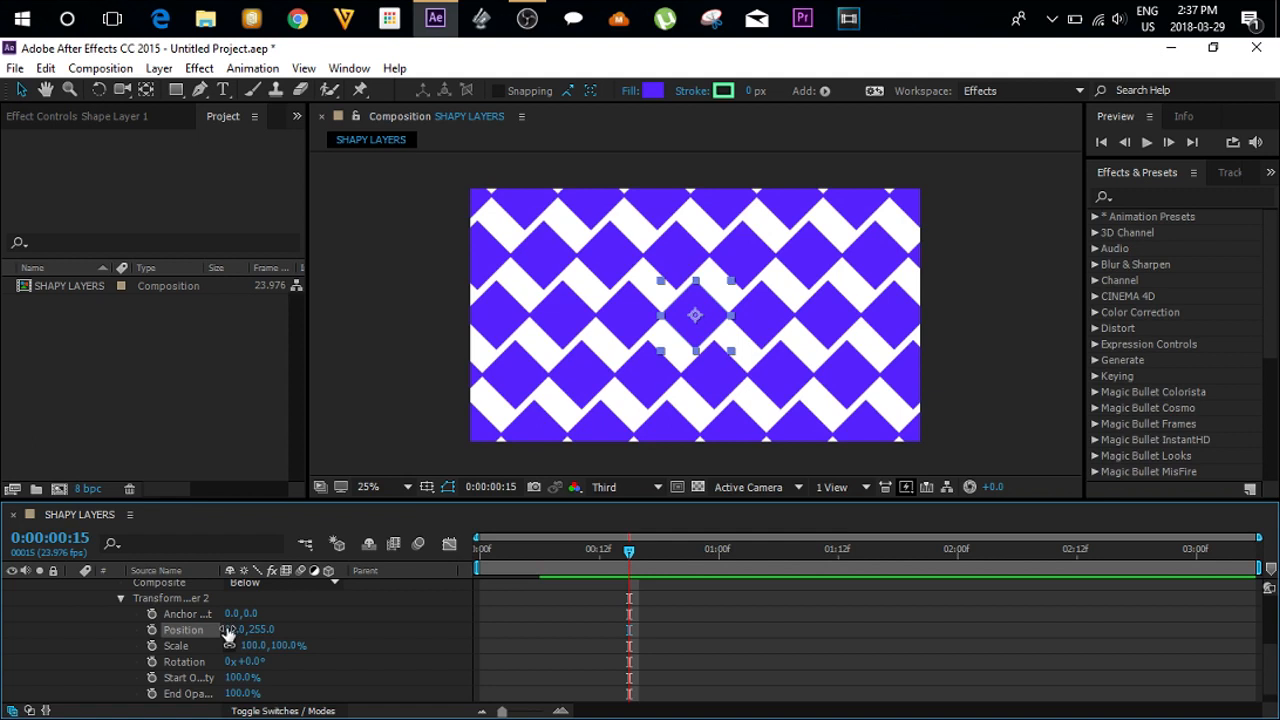
pyautogui.moveTo(257, 630); pyautogui.dragTo(172, 660)
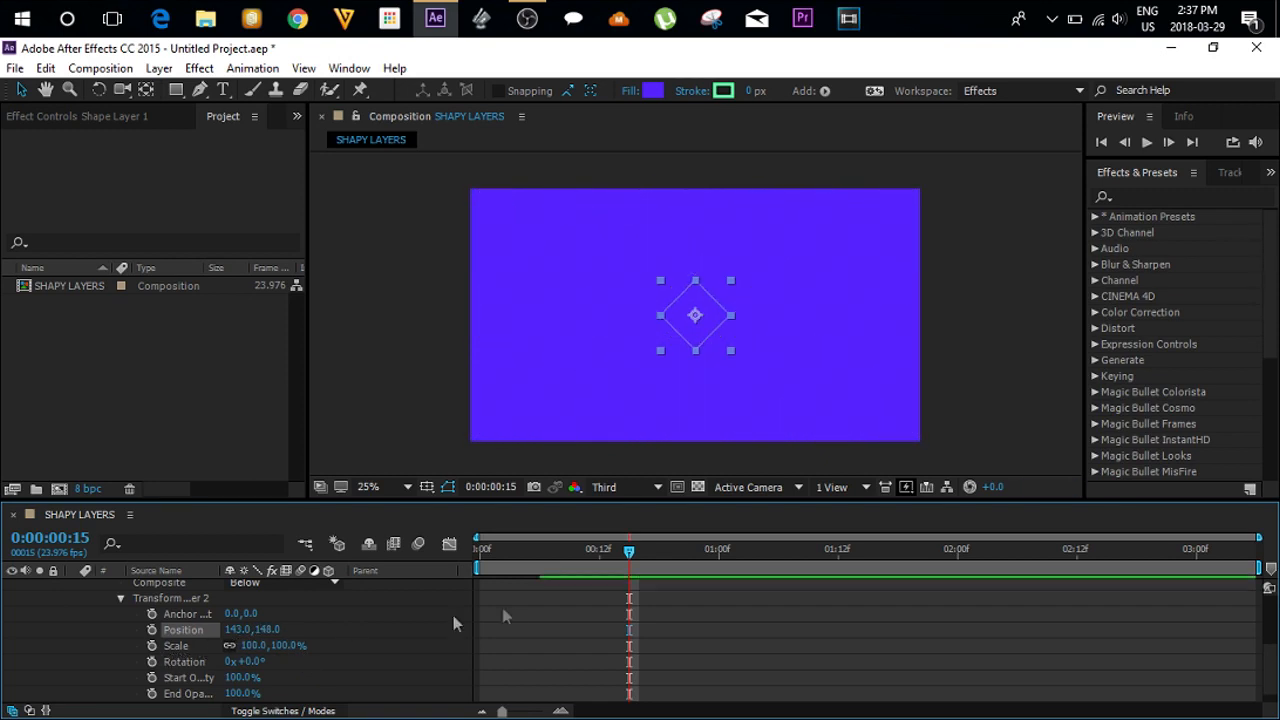
# Return to the composition's start and preview the repeated diamonds' scale animation
pyautogui.press('Home')
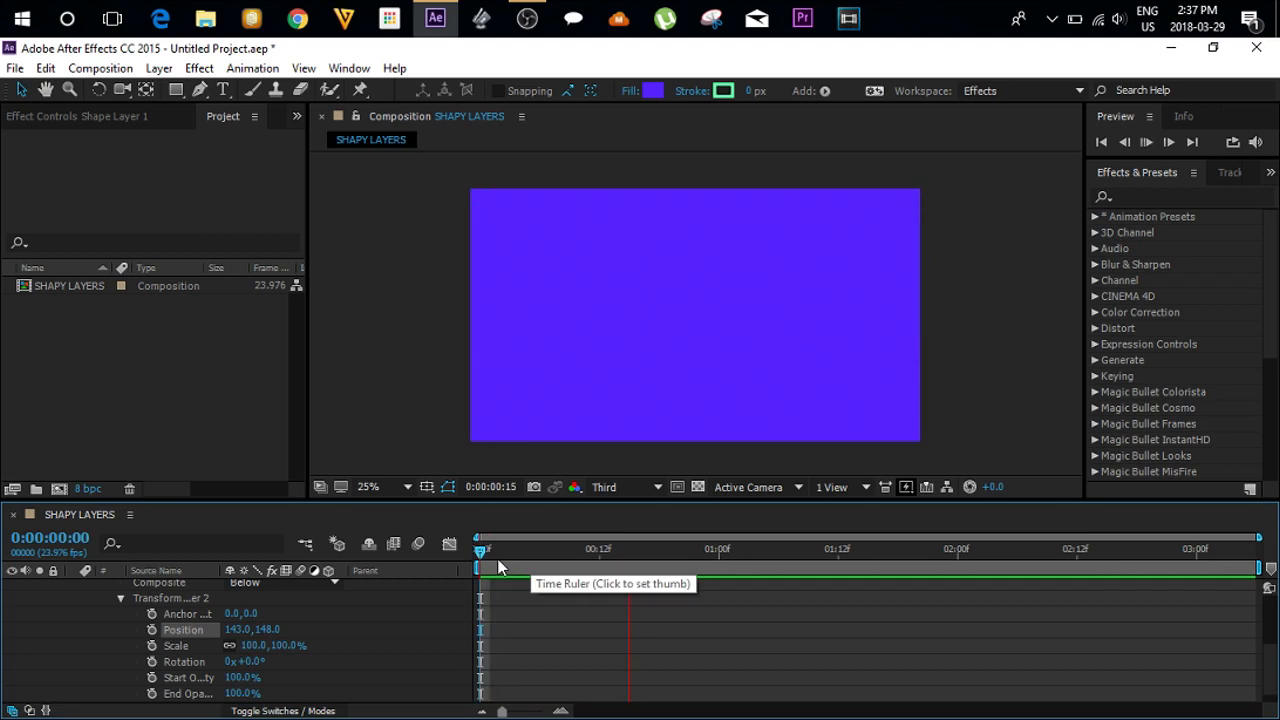
pyautogui.press('space')
pyautogui.press('space')
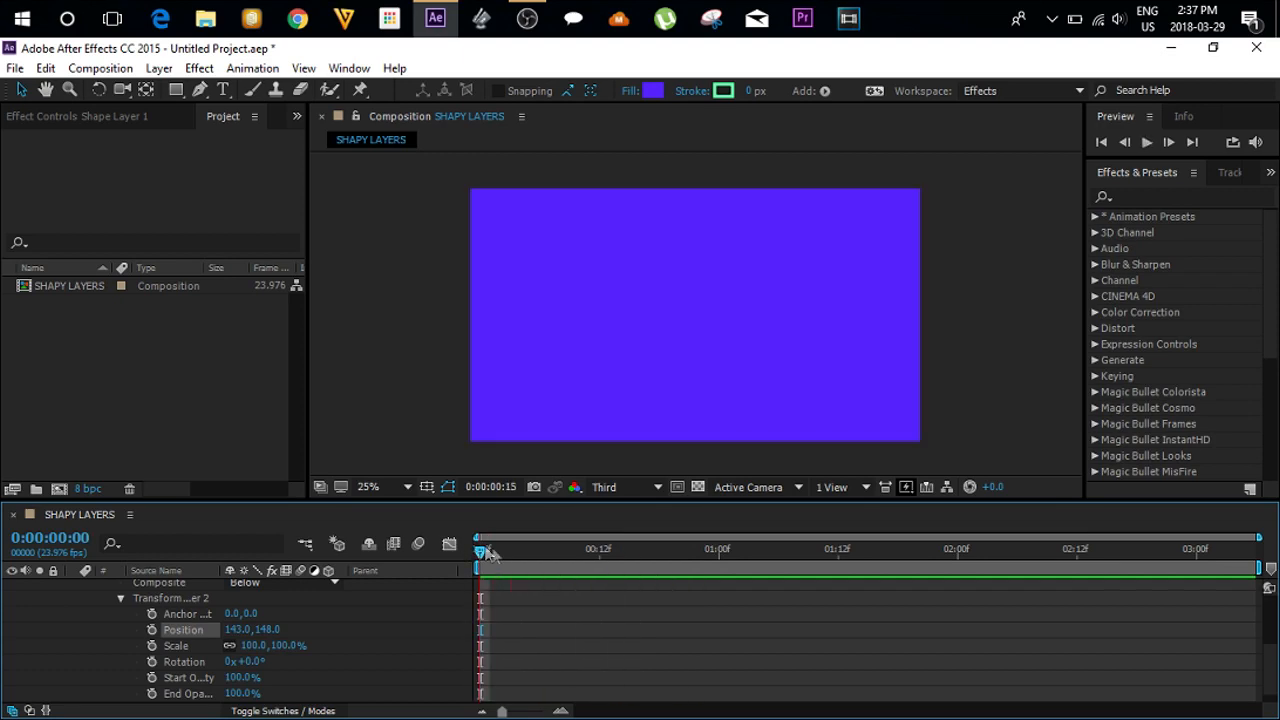
pyautogui.moveTo(483, 554)
pyautogui.mouseDown()
pyautogui.moveTo(593, 571)
pyautogui.moveTo(484, 572)
pyautogui.mouseUp()
pyautogui.press('space')
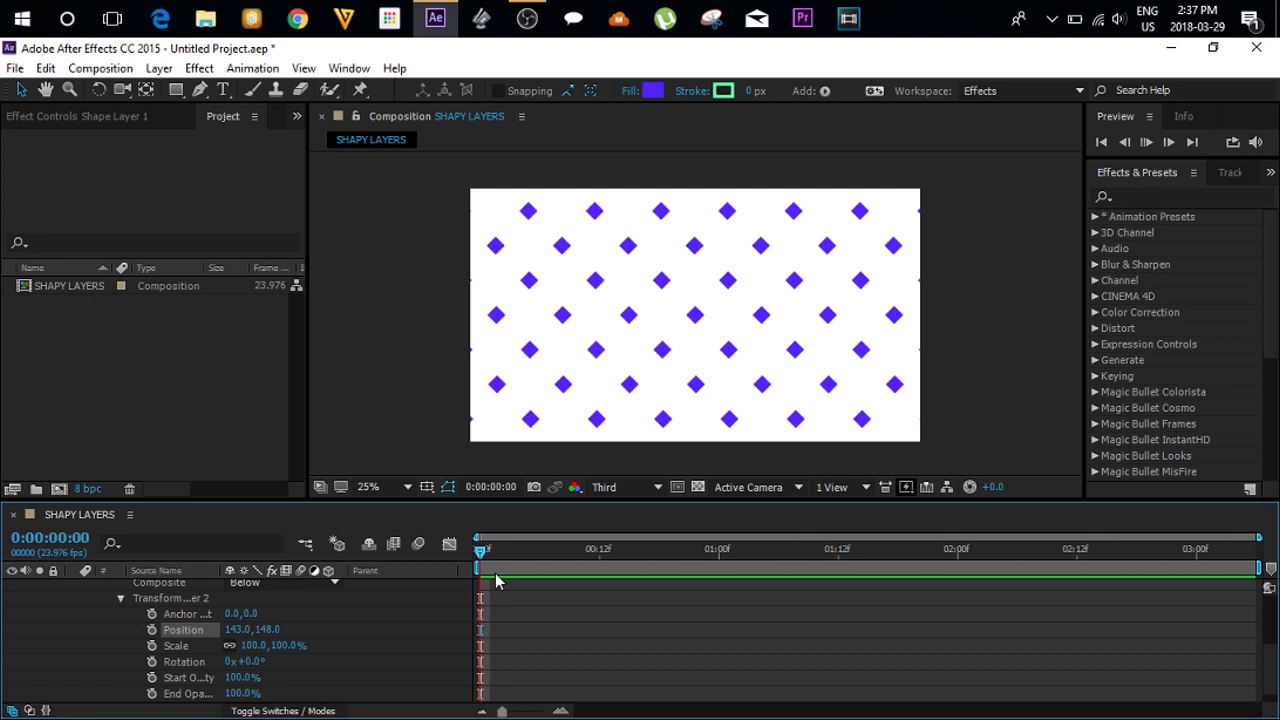
pyautogui.press('space')
# Collapse Repeater 2, reveal only the shape layer's keyframed properties, and move the second Scale keyframe to about frame 8
pyautogui.scroll(2, 166, 606)
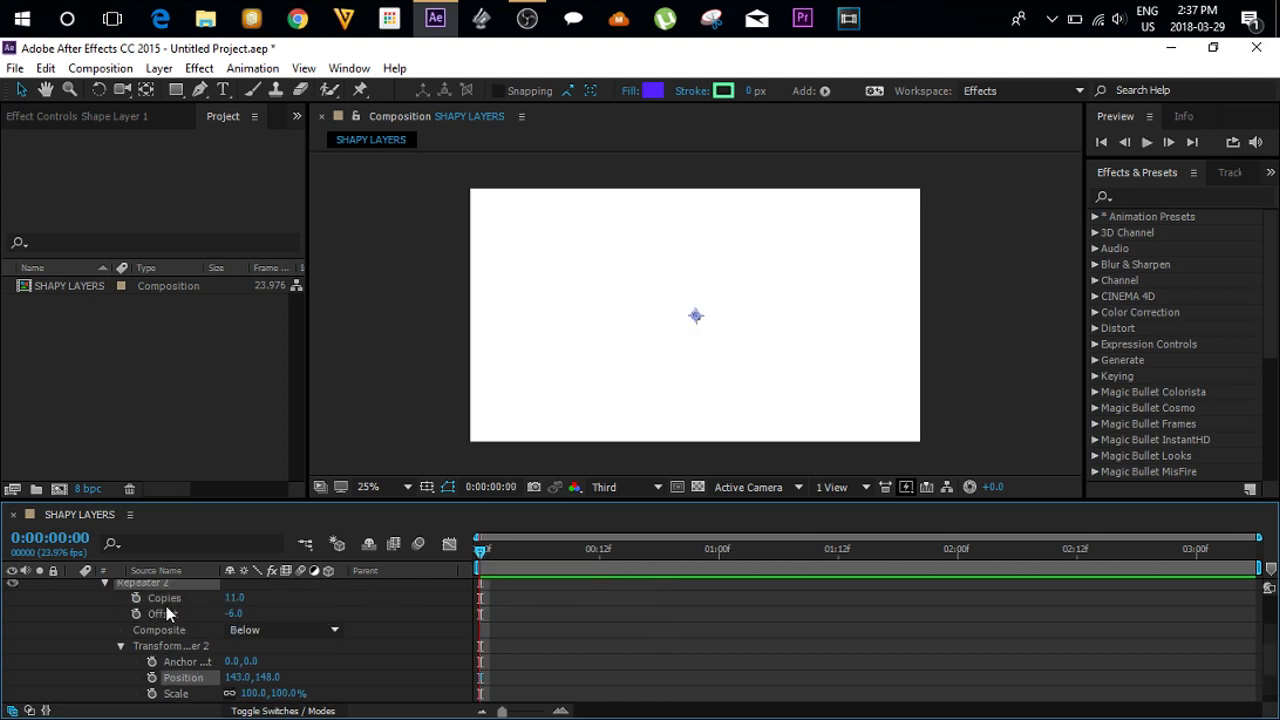
pyautogui.click(123, 646)
pyautogui.click(107, 616)
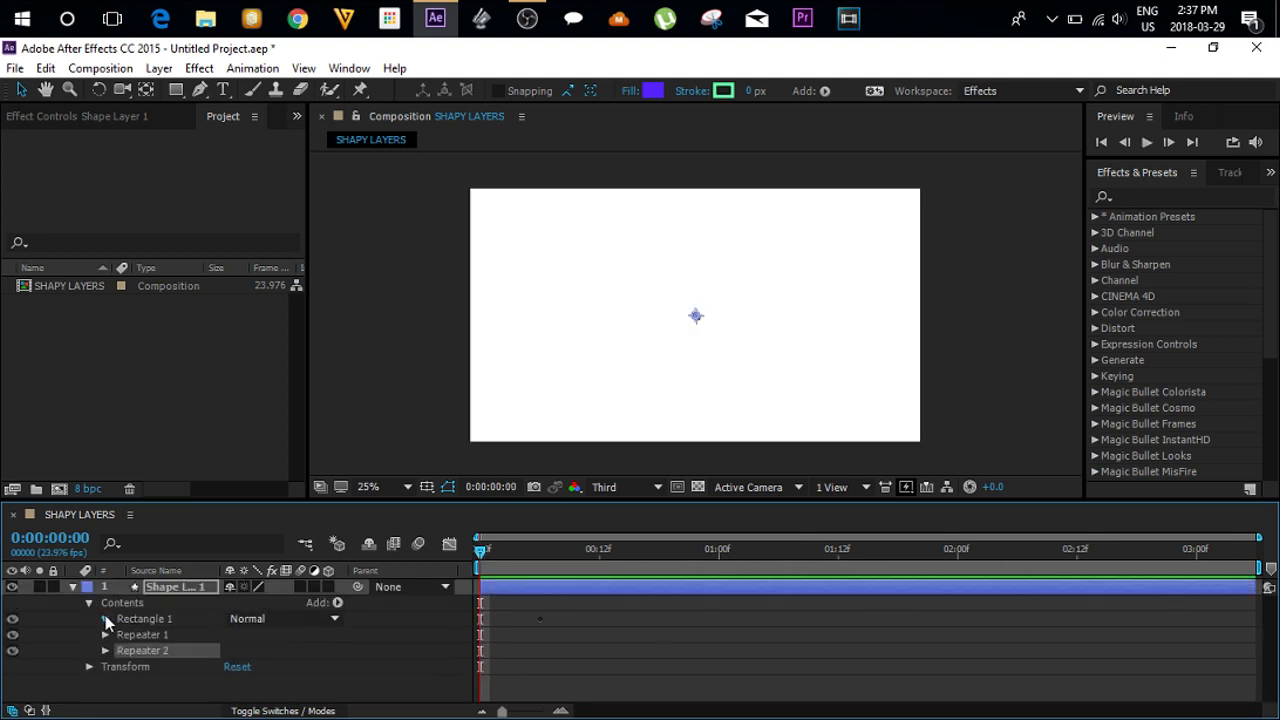
pyautogui.click(105, 618)
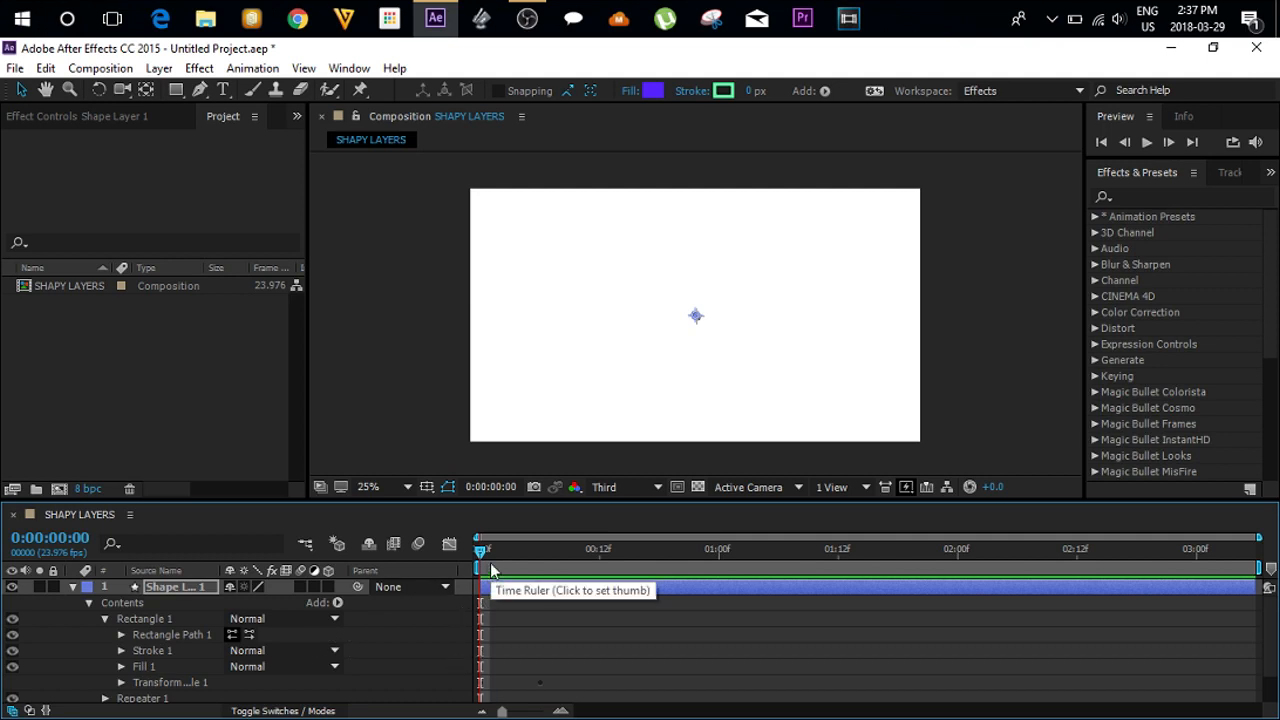
pyautogui.press('u')
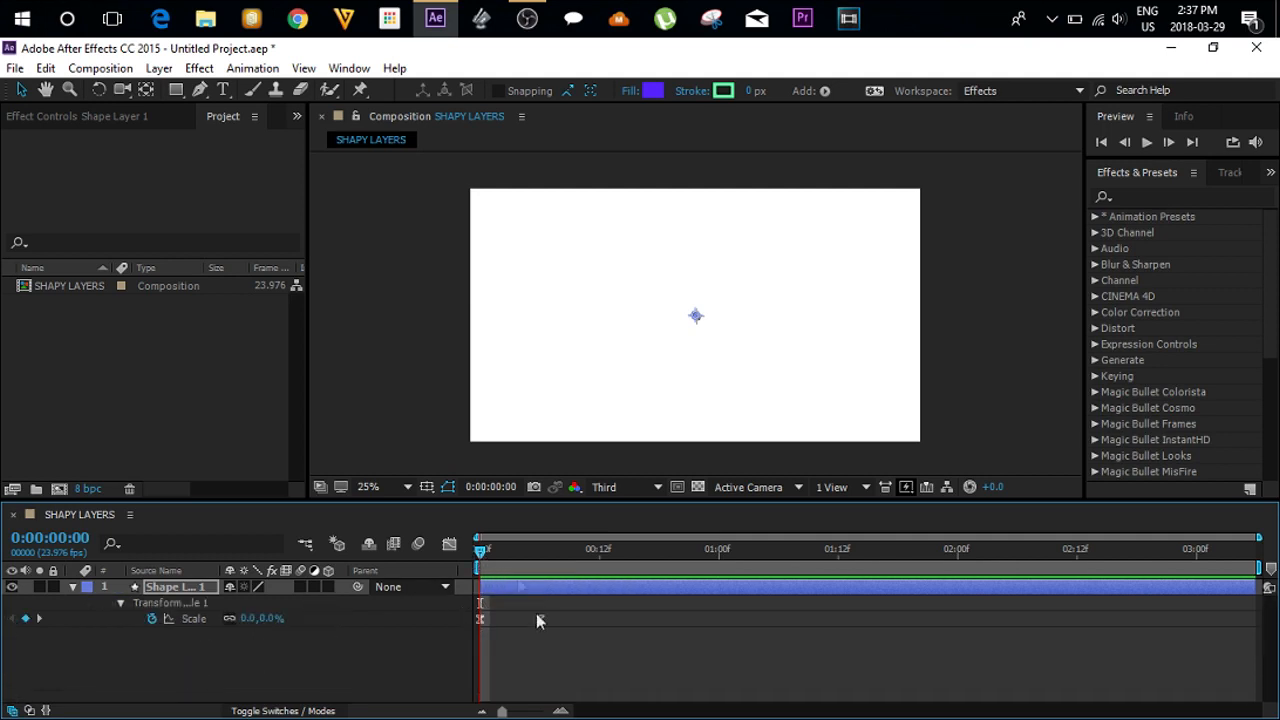
pyautogui.moveTo(540, 619); pyautogui.dragTo(559, 618)
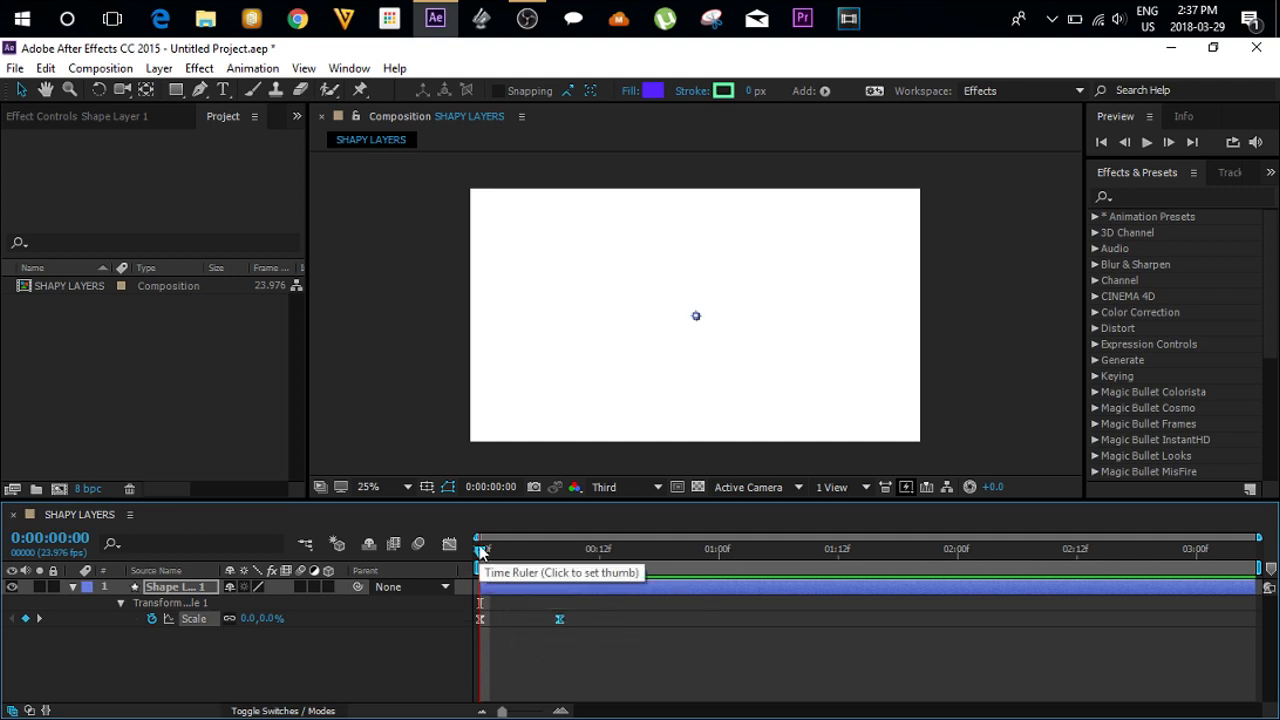
# Move the second Scale keyframe to about frame 9 and preview the diamond animation from the start
pyautogui.moveTo(482, 549); pyautogui.dragTo(540, 549)
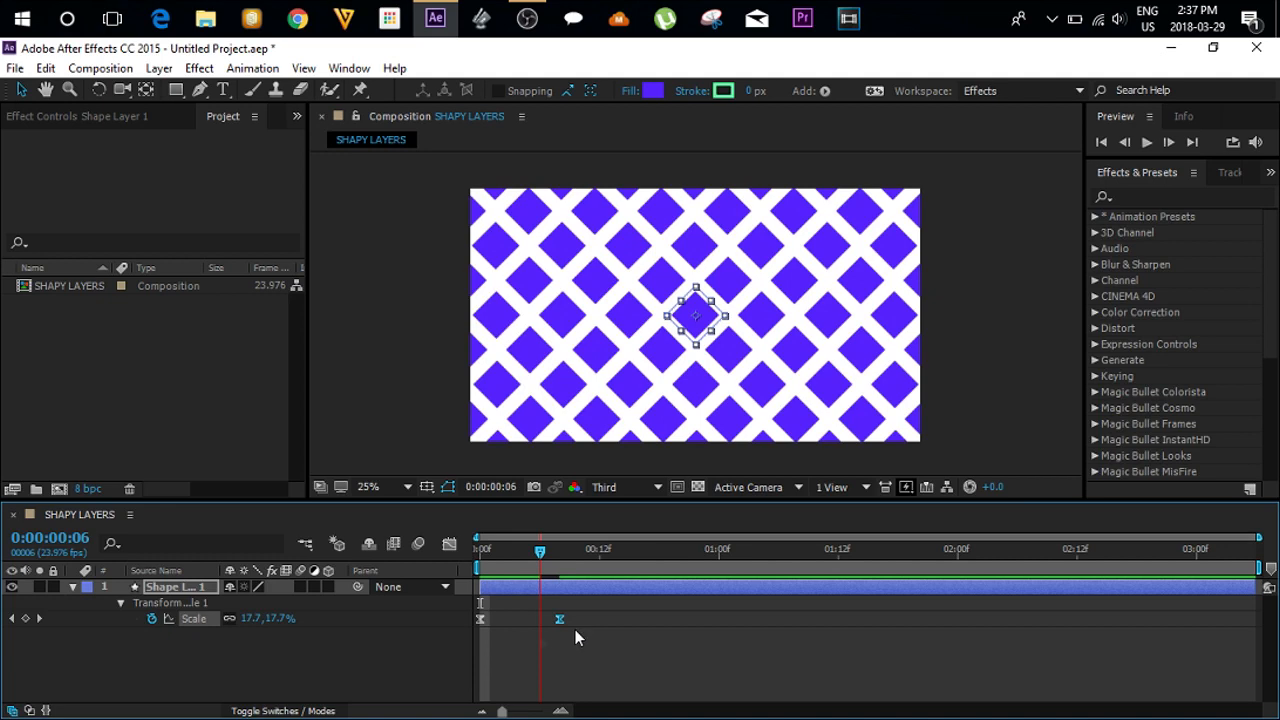
pyautogui.click(484, 556)
pyautogui.moveTo(560, 620); pyautogui.dragTo(569, 620)
pyautogui.press('space')
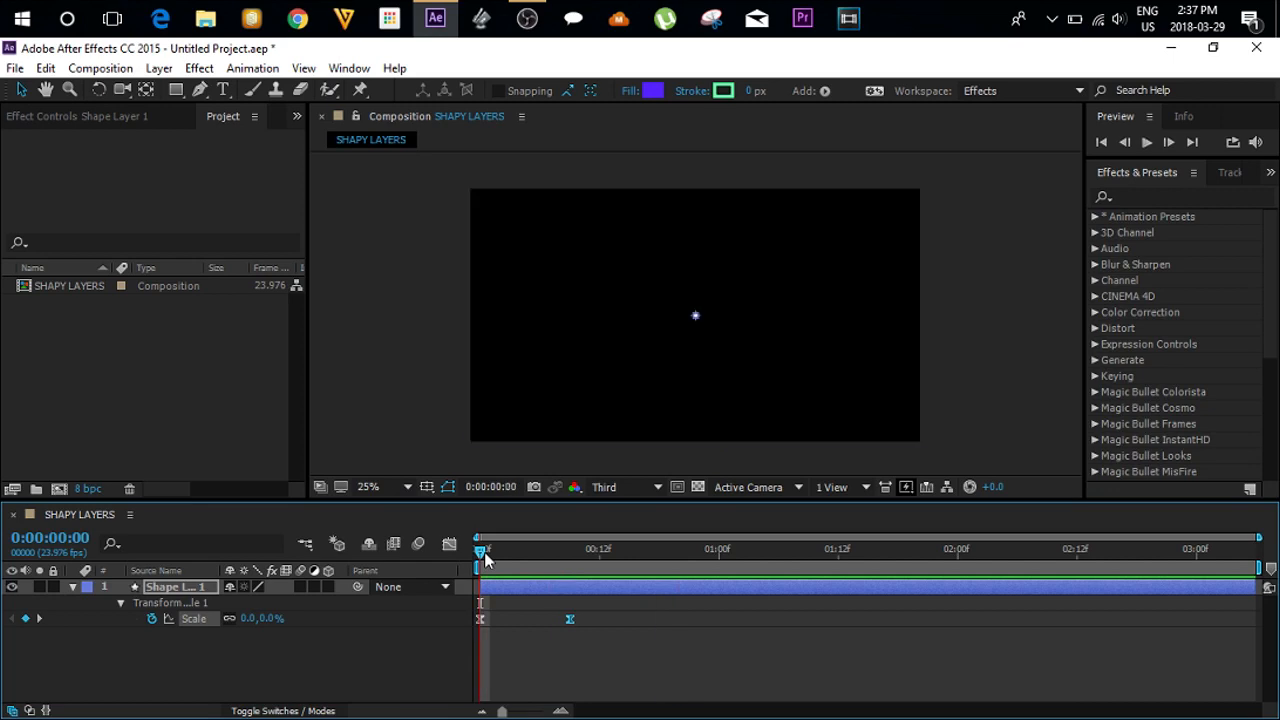
pyautogui.press('space')
pyautogui.moveTo(560, 568); pyautogui.dragTo(480, 568)
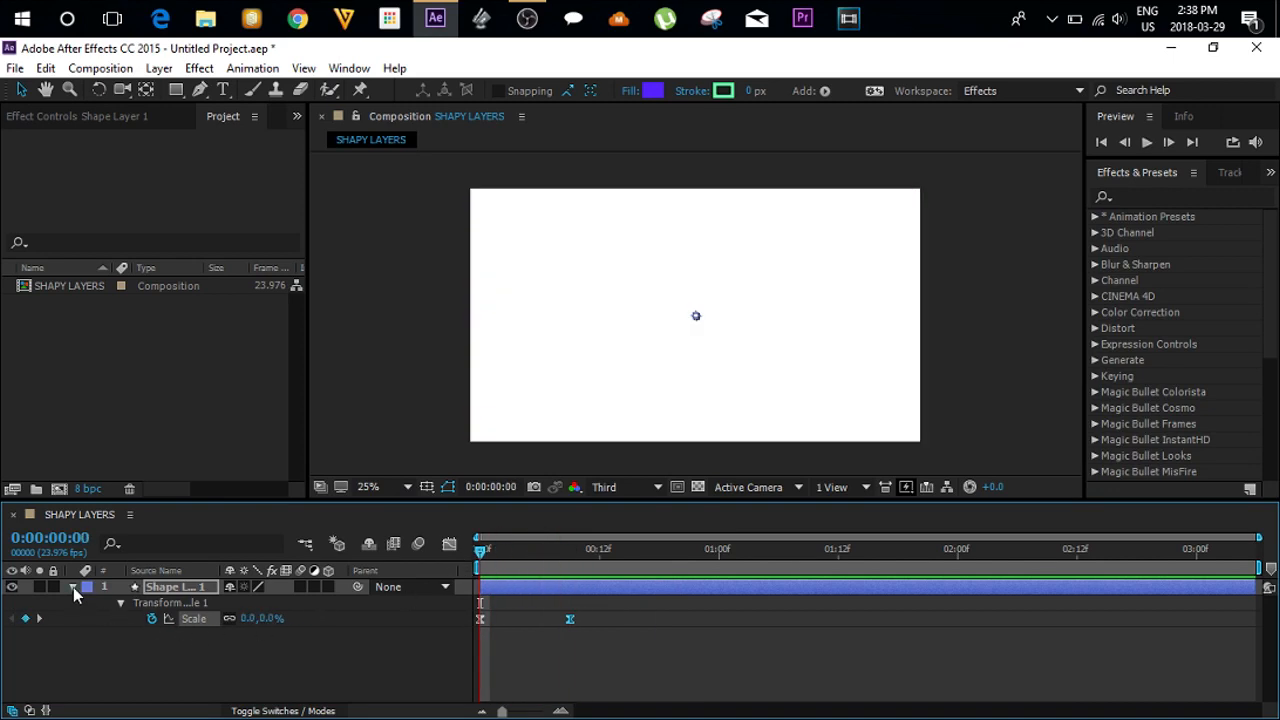
# Collapse the diamond shape layer's properties and duplicate the layer
pyautogui.click(73, 587)
pyautogui.click(100, 648)
pyautogui.click(185, 588)
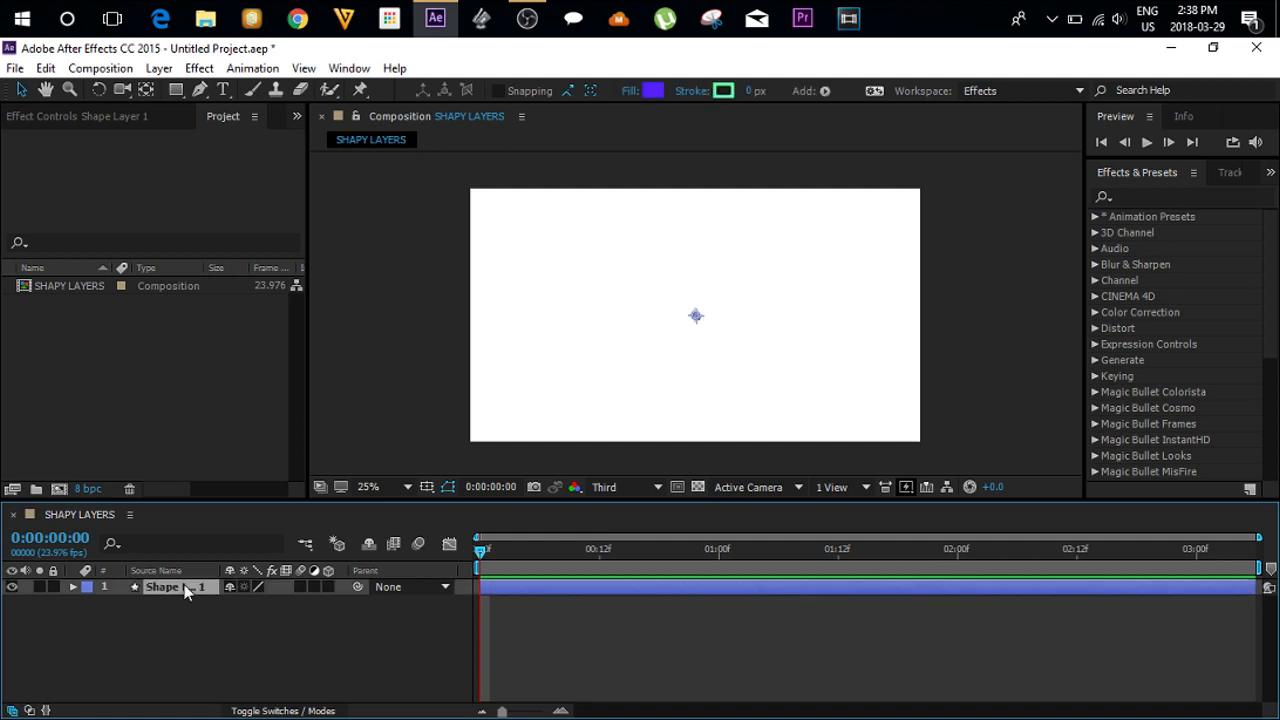
pyautogui.hotkey('ctrl', 'd')
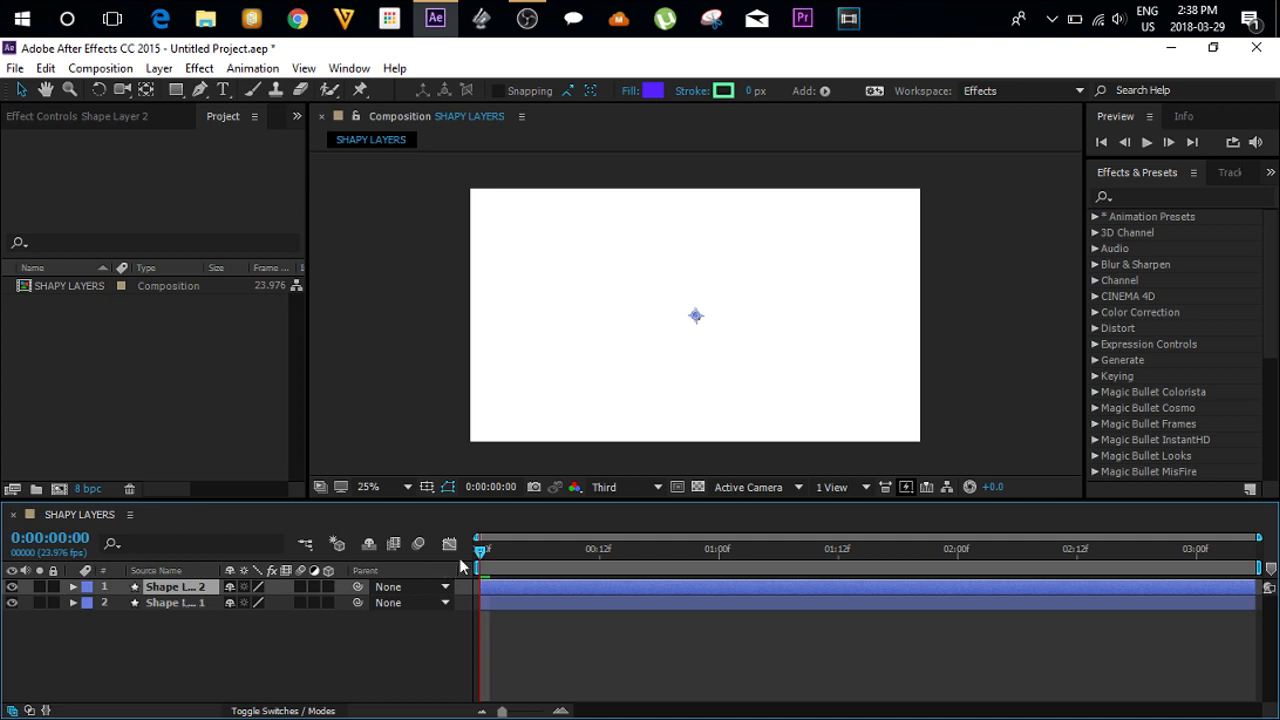
# With the diamonds in view at frame 7, change the duplicate layer's fill color to pink
pyautogui.moveTo(495, 567); pyautogui.dragTo(550, 549)
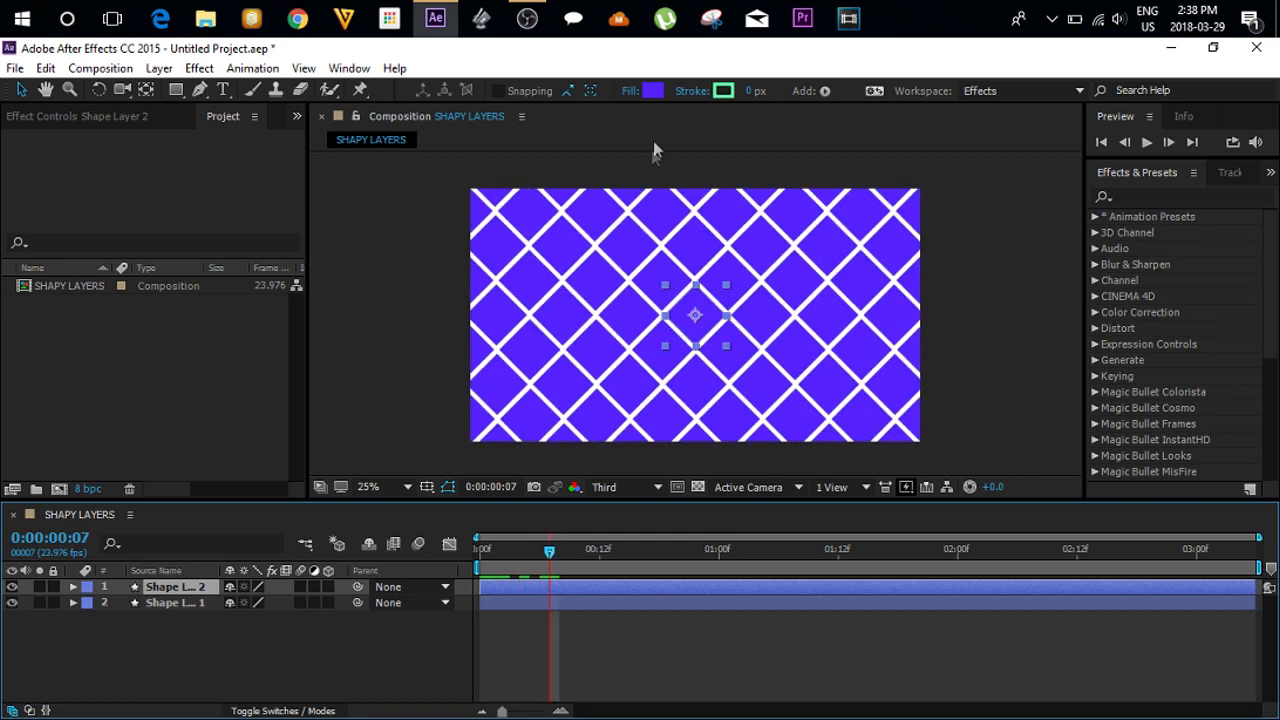
pyautogui.click(654, 90)
pyautogui.click(316, 228)
pyautogui.click(293, 215)
pyautogui.click(466, 206)
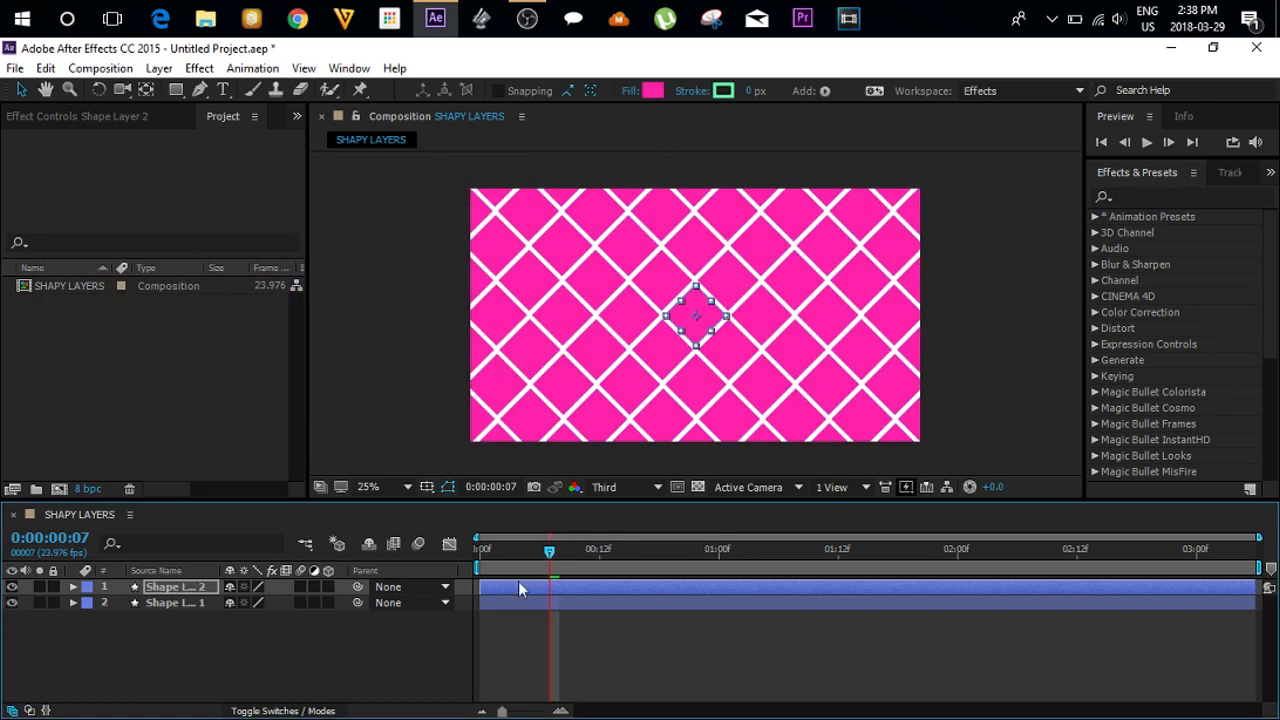
# Shift the pink duplicate layer later in time so it starts at about frame 5, checking the stagger in a preview
pyautogui.moveTo(518, 585); pyautogui.dragTo(558, 589)
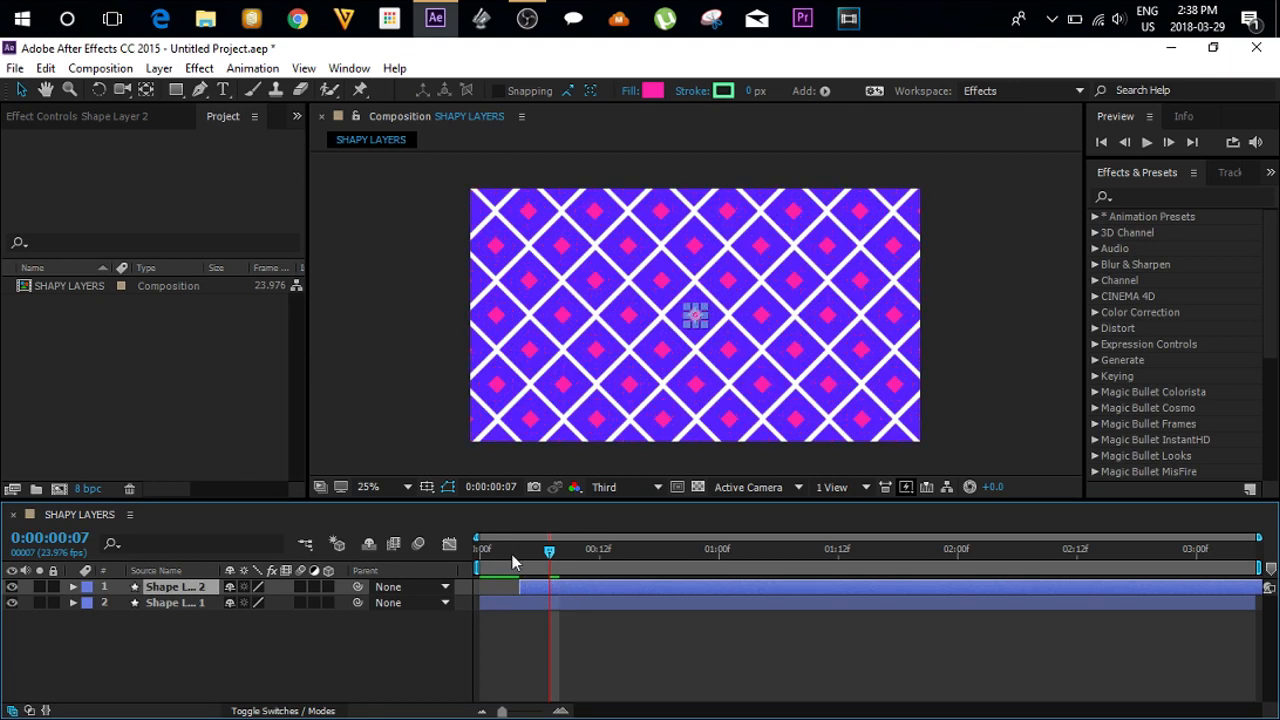
pyautogui.click(480, 549)
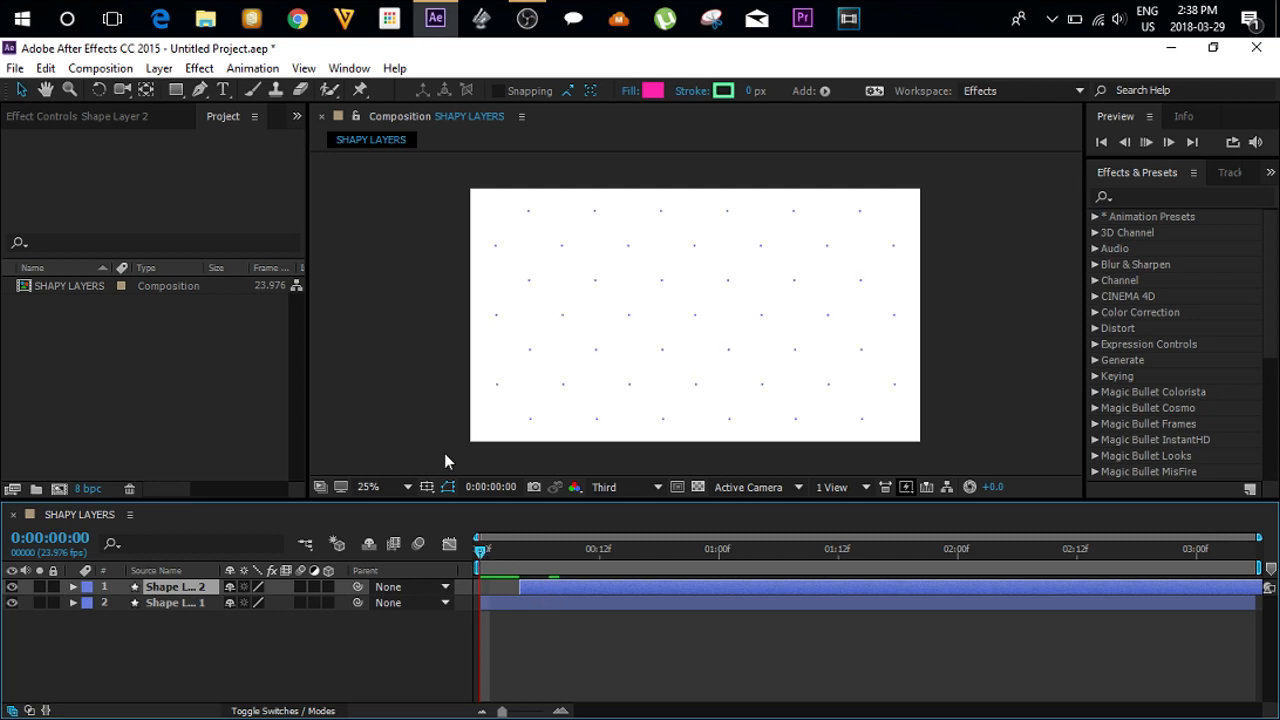
pyautogui.press('space')
pyautogui.moveTo(563, 590); pyautogui.dragTo(570, 591)
pyautogui.press('space')
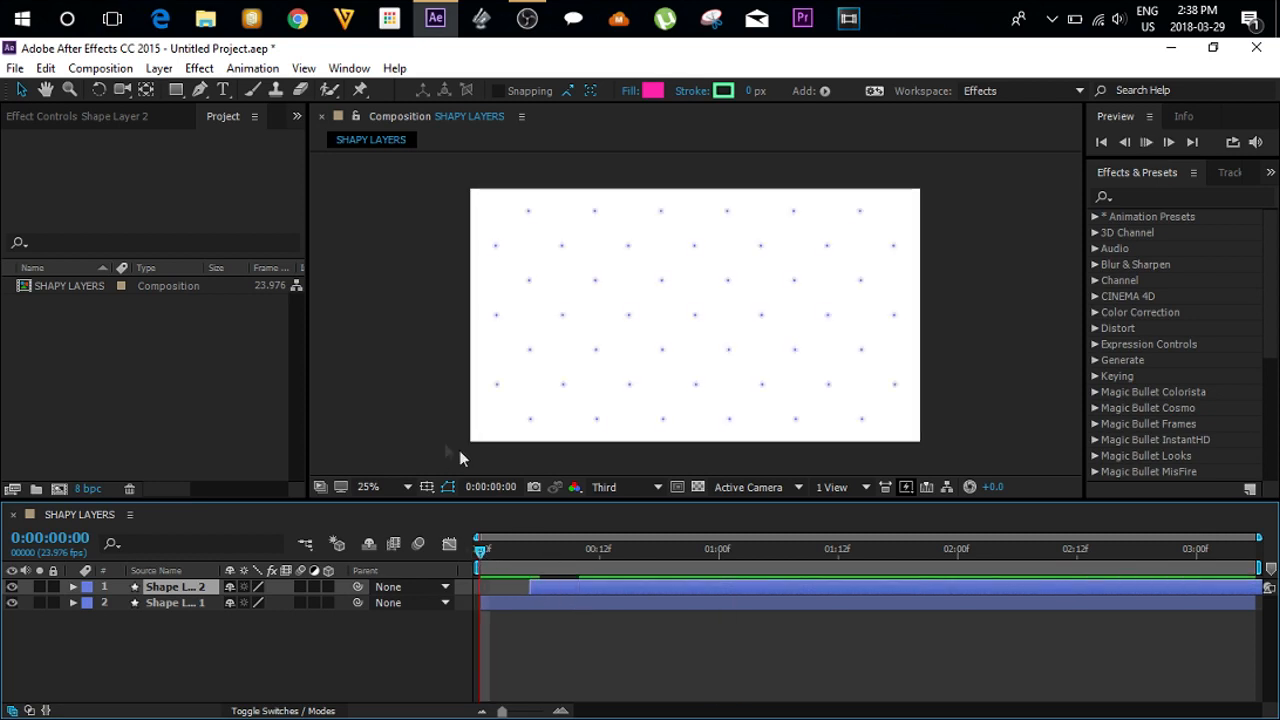
# Preview the two-color diamond transition from the start of the composition
pyautogui.moveTo(502, 550); pyautogui.dragTo(427, 451)
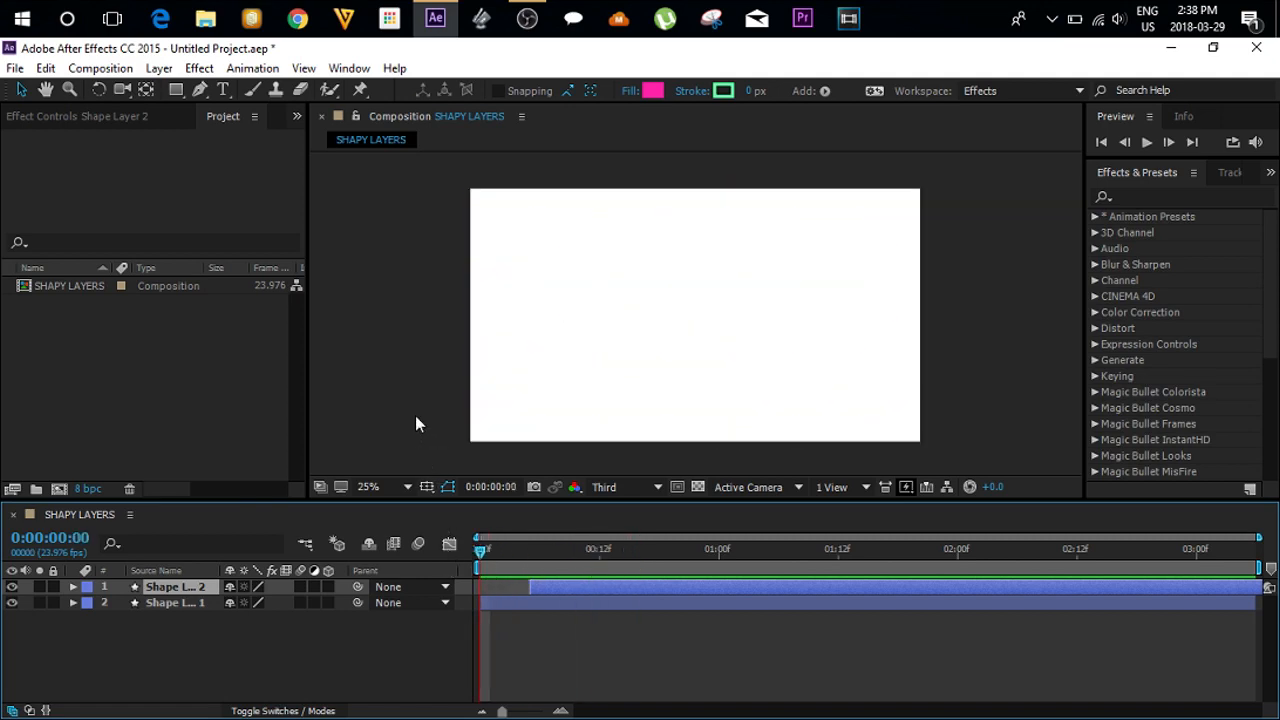
pyautogui.press('space')
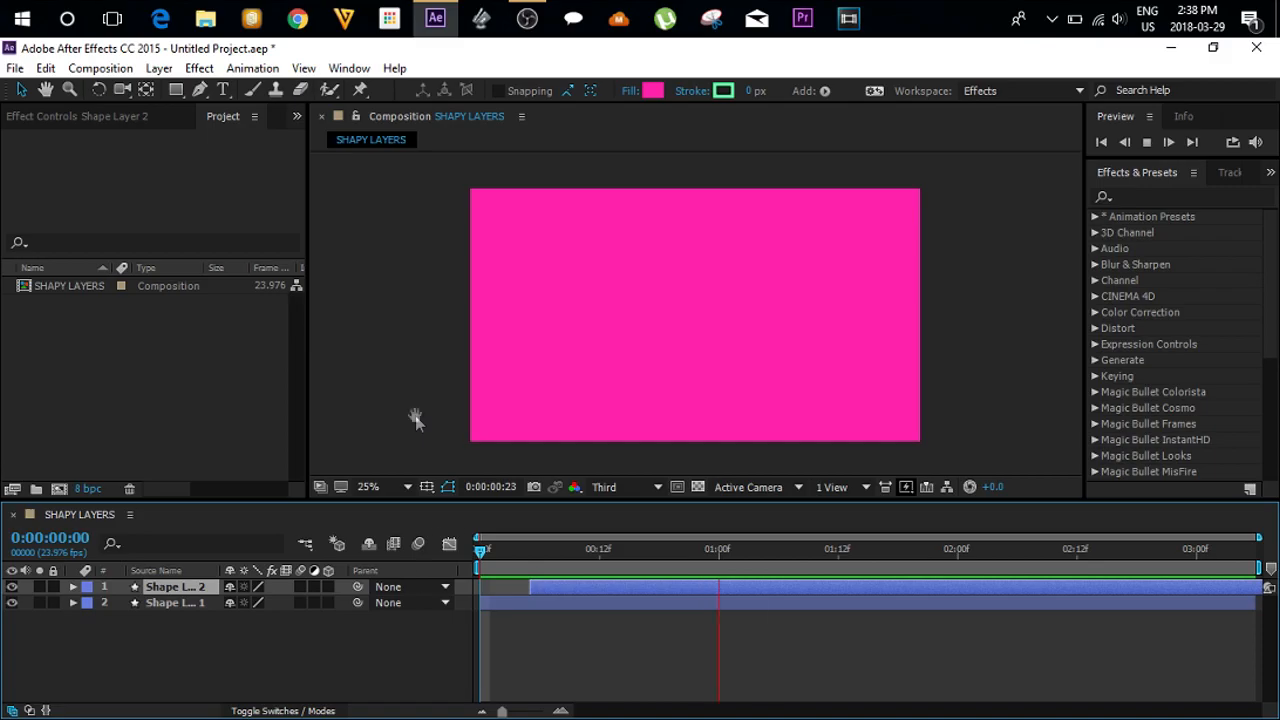
pyautogui.press('space')
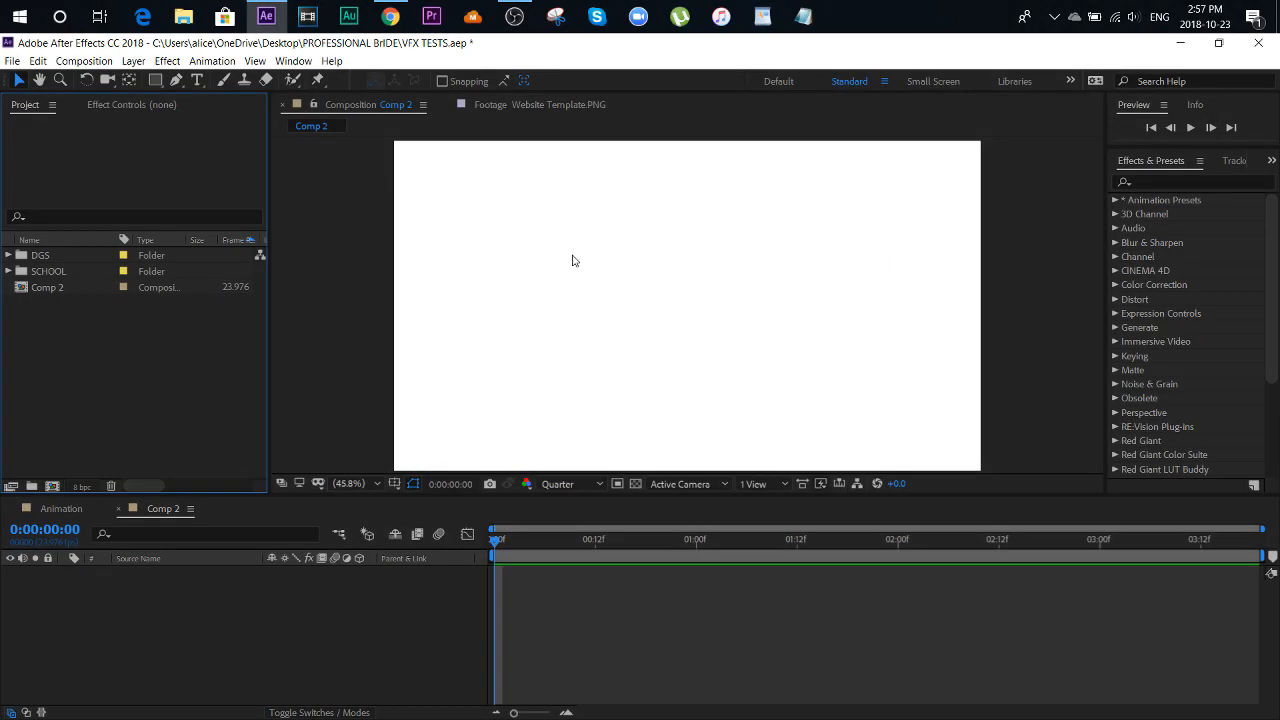
# Draw a short, roughly vertical line with the Pen tool near the middle of Comp 2
pyautogui.scroll(-2, 617, 257)
pyautogui.scroll(2, 657, 297)
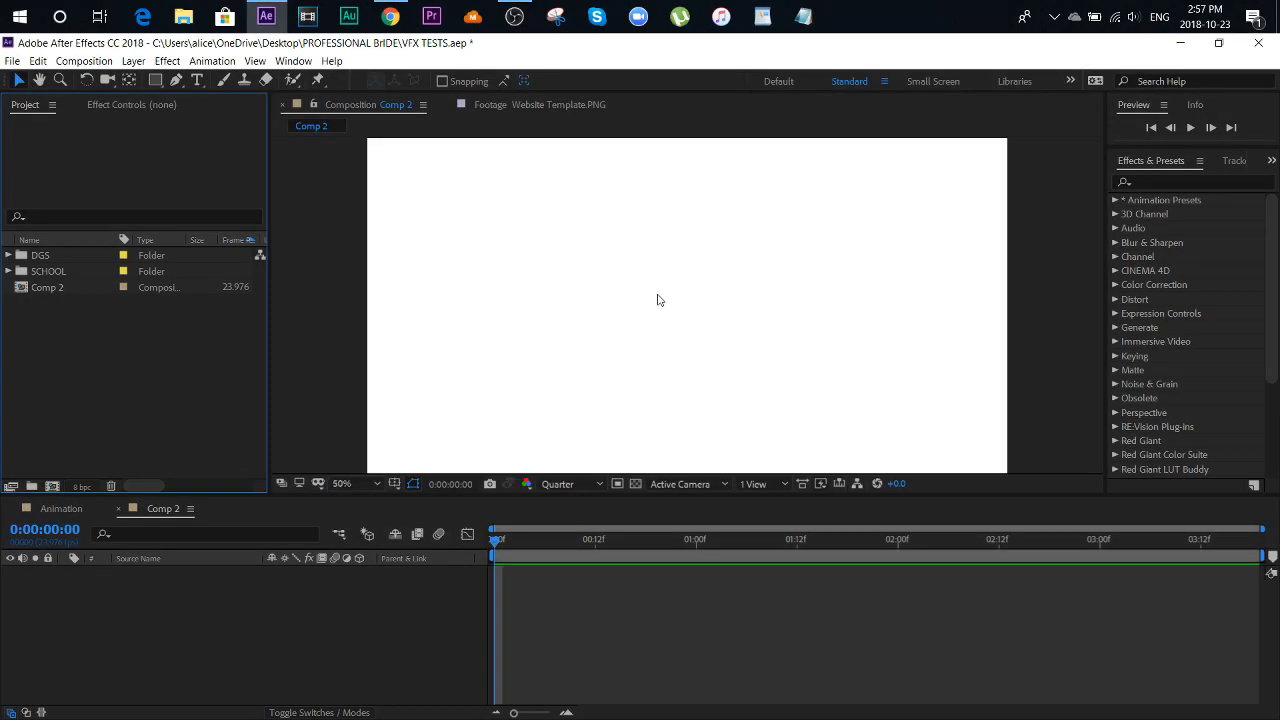
pyautogui.click(176, 81)
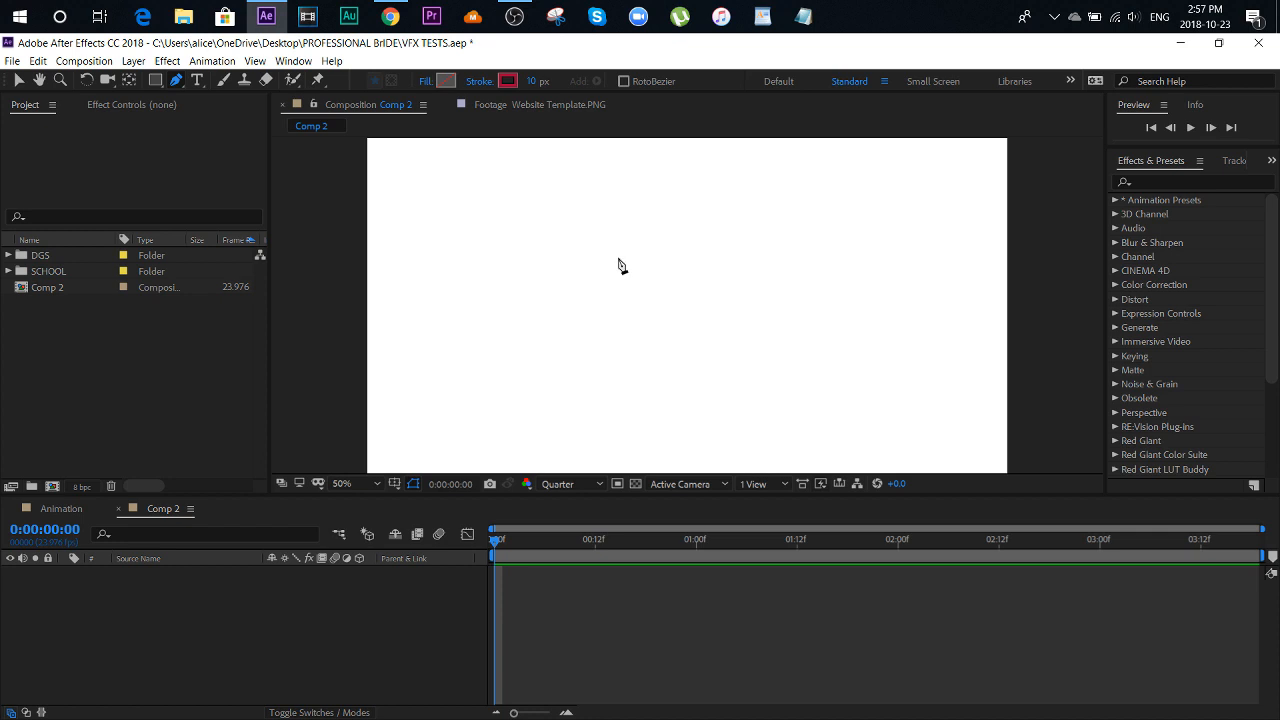
pyautogui.click(671, 303)
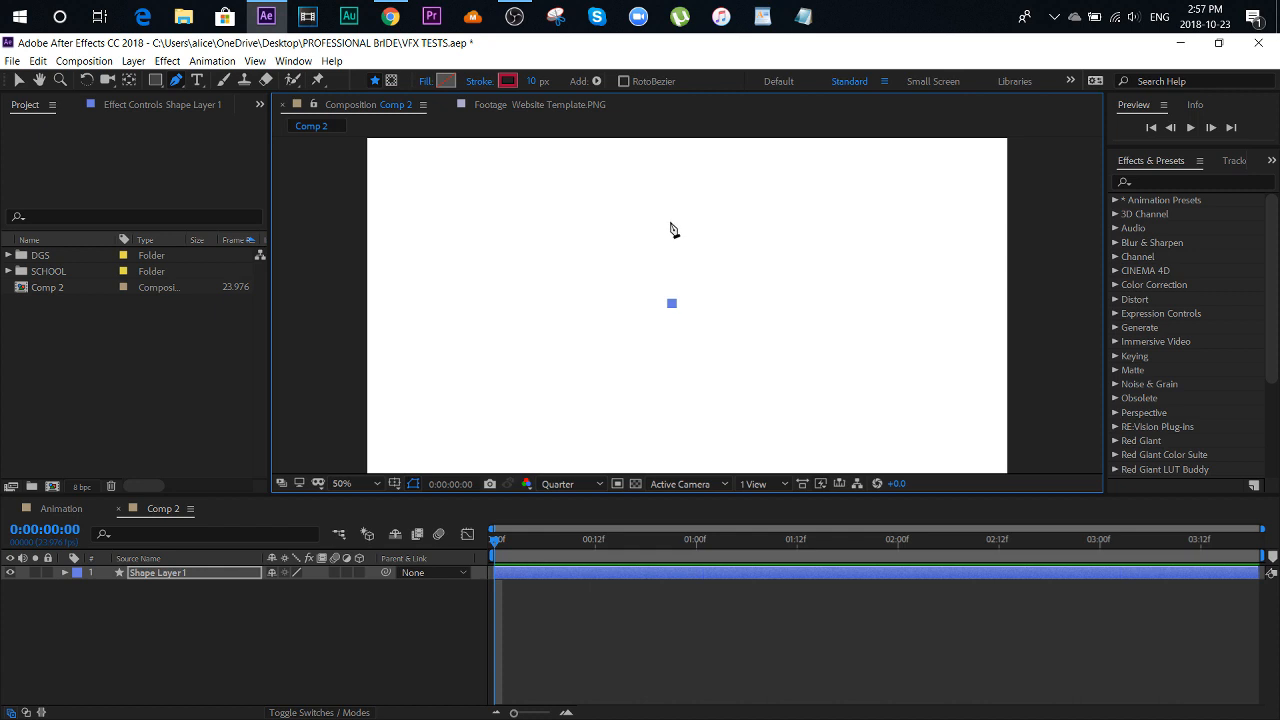
pyautogui.click(670, 229)
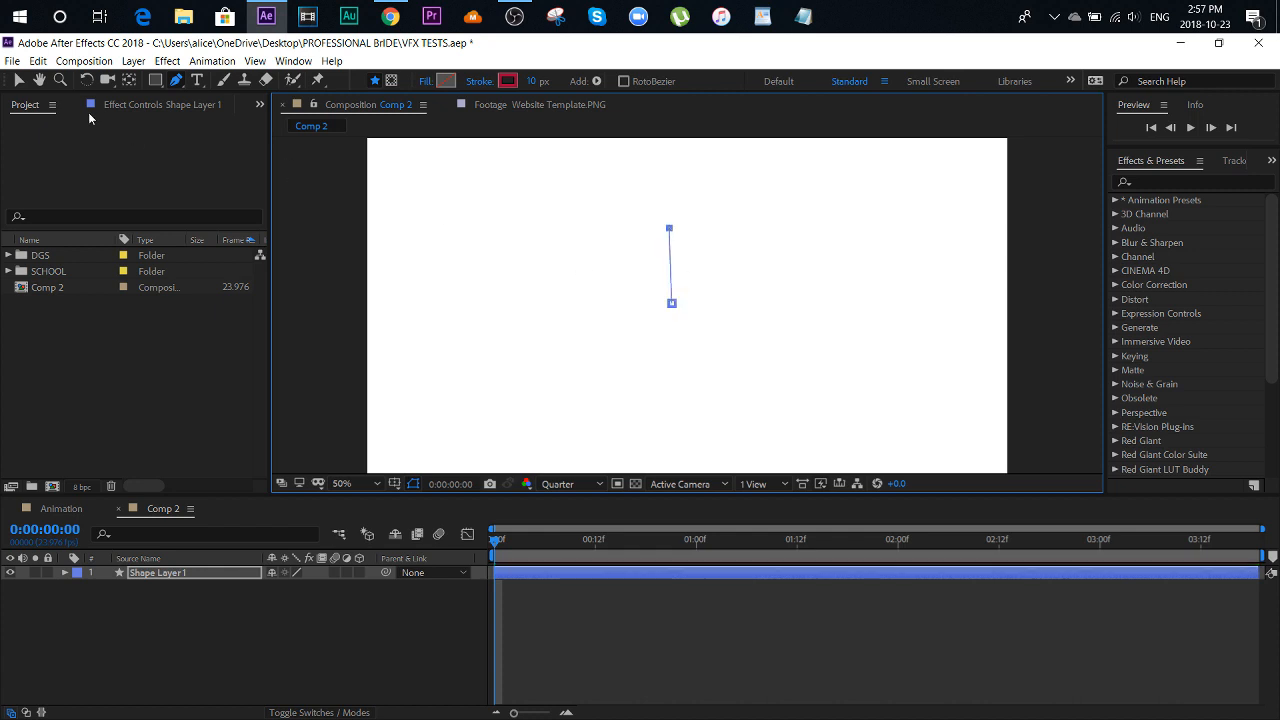
# Select an end point of the line and display the composition grid for alignment
pyautogui.click(18, 80)
pyautogui.click(671, 303)
pyautogui.scroll(1, 682, 238)
pyautogui.moveTo(662, 217); pyautogui.dragTo(690, 288)
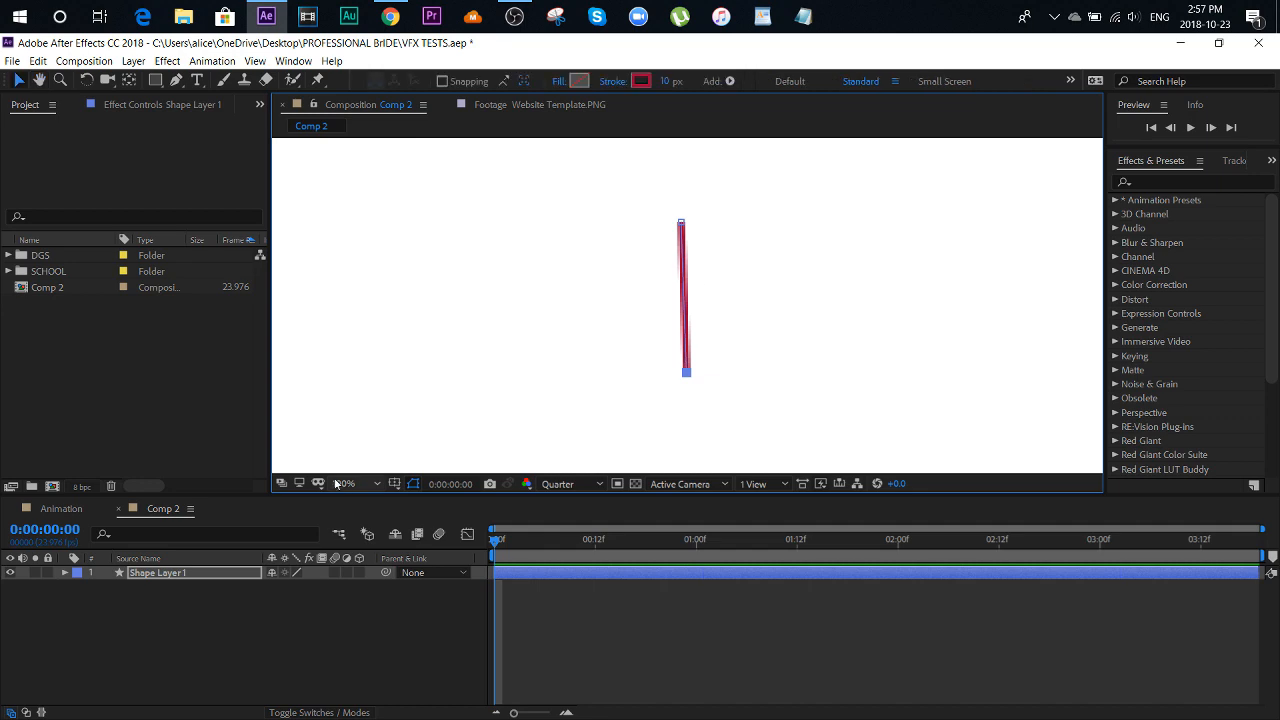
pyautogui.click(394, 484)
pyautogui.click(422, 538)
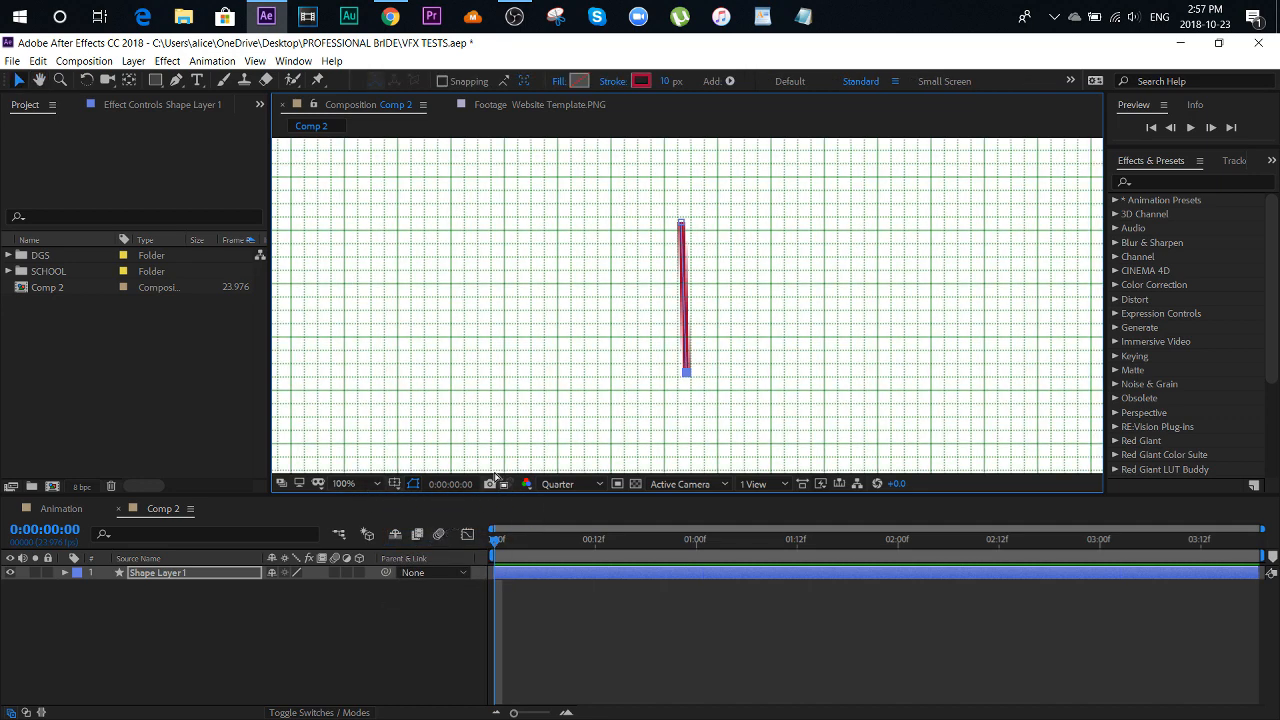
# Align the line's upper and lower end points to a vertical grid line so it stands straight
pyautogui.moveTo(666, 323); pyautogui.dragTo(648, 322)
pyautogui.press('v')
pyautogui.press('.')
pyautogui.moveTo(632, 219); pyautogui.dragTo(648, 230)
pyautogui.press('space')
pyautogui.moveTo(696, 430); pyautogui.dragTo(702, 205)
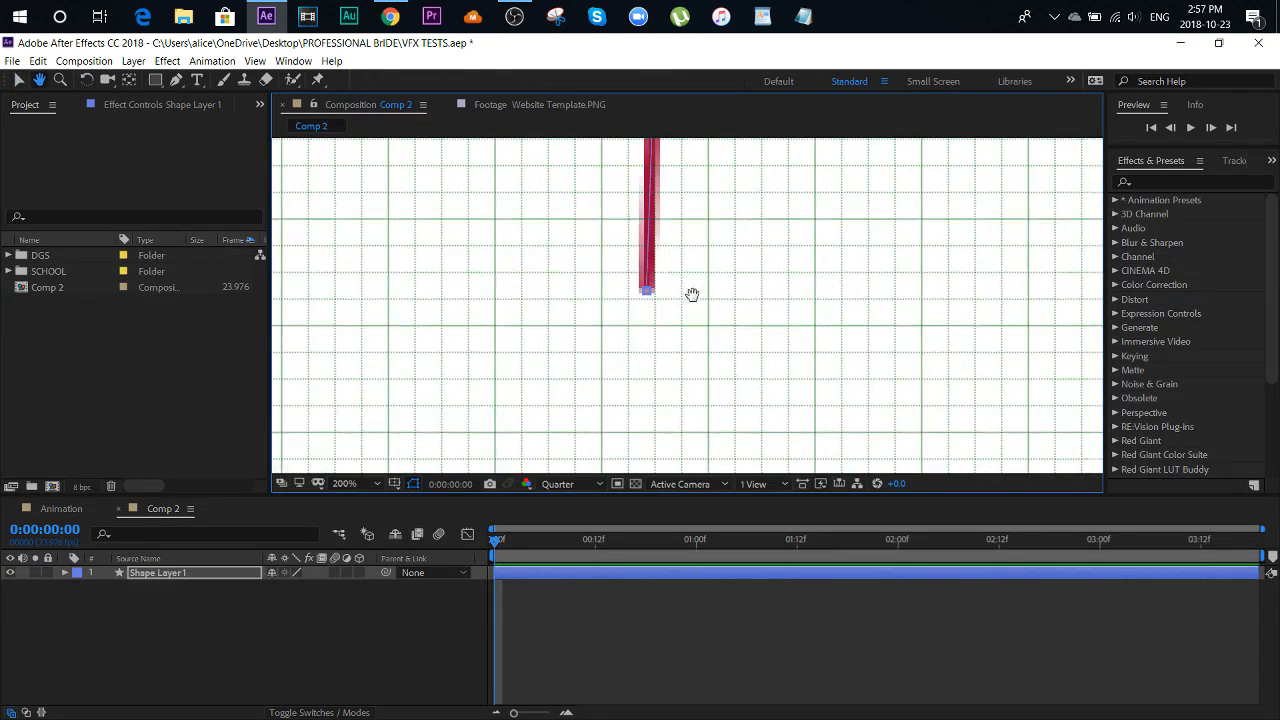
pyautogui.moveTo(648, 293); pyautogui.dragTo(656, 303)
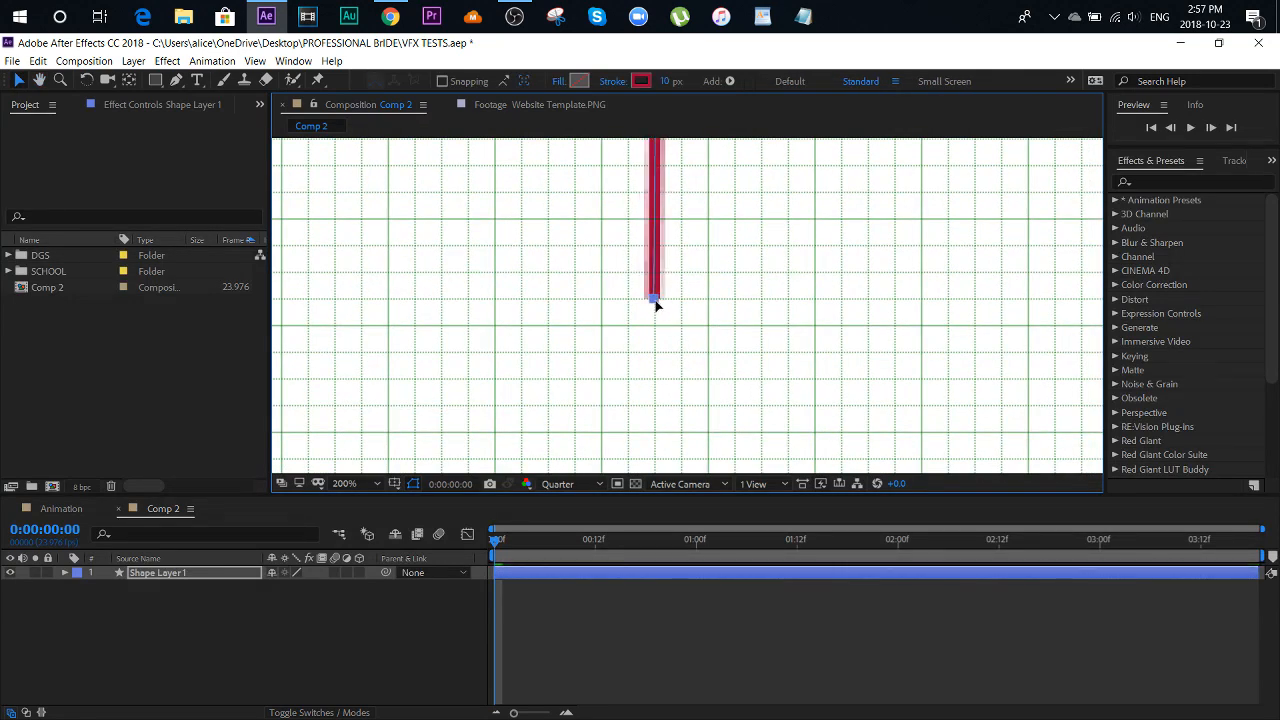
pyautogui.scroll(-2, 657, 305)
pyautogui.press('space')
pyautogui.moveTo(752, 281)
pyautogui.mouseDown()
pyautogui.moveTo(749, 346)
pyautogui.moveTo(757, 263)
pyautogui.moveTo(748, 306)
pyautogui.mouseUp()
pyautogui.press('.')
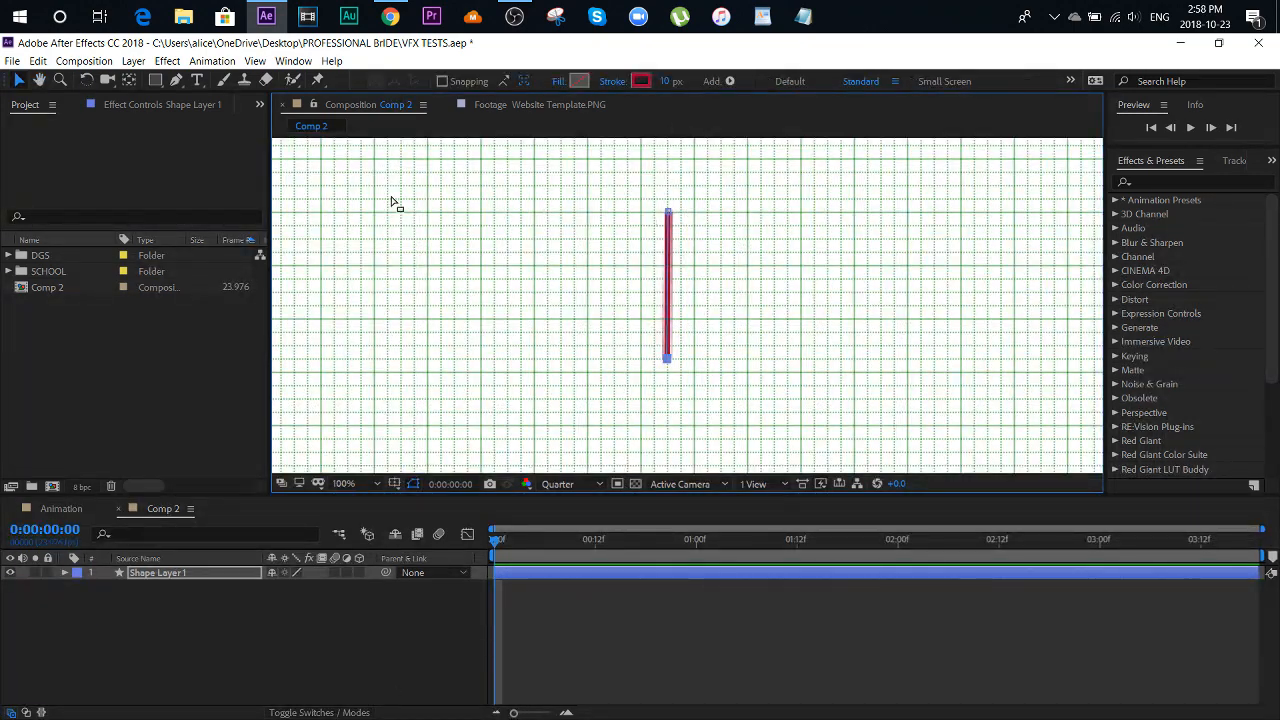
# Set the line's fill to None and its stroke width to 15 px
pyautogui.click(559, 83)
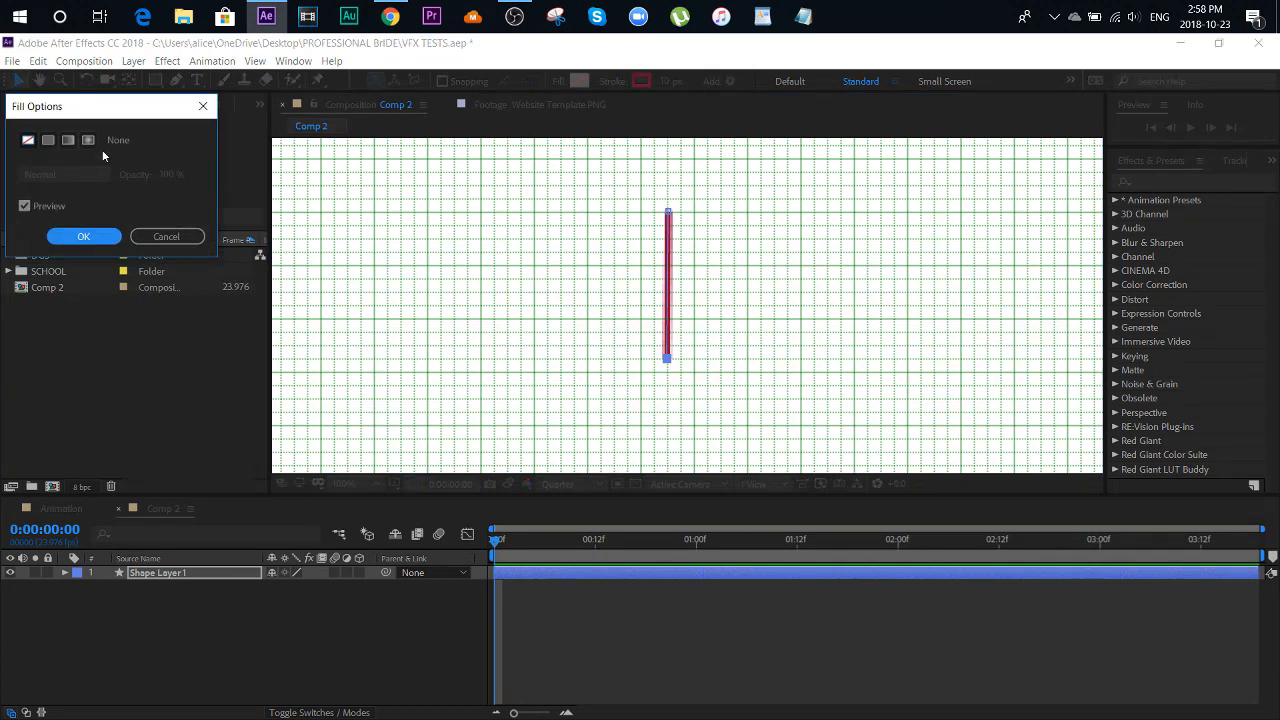
pyautogui.click(84, 236)
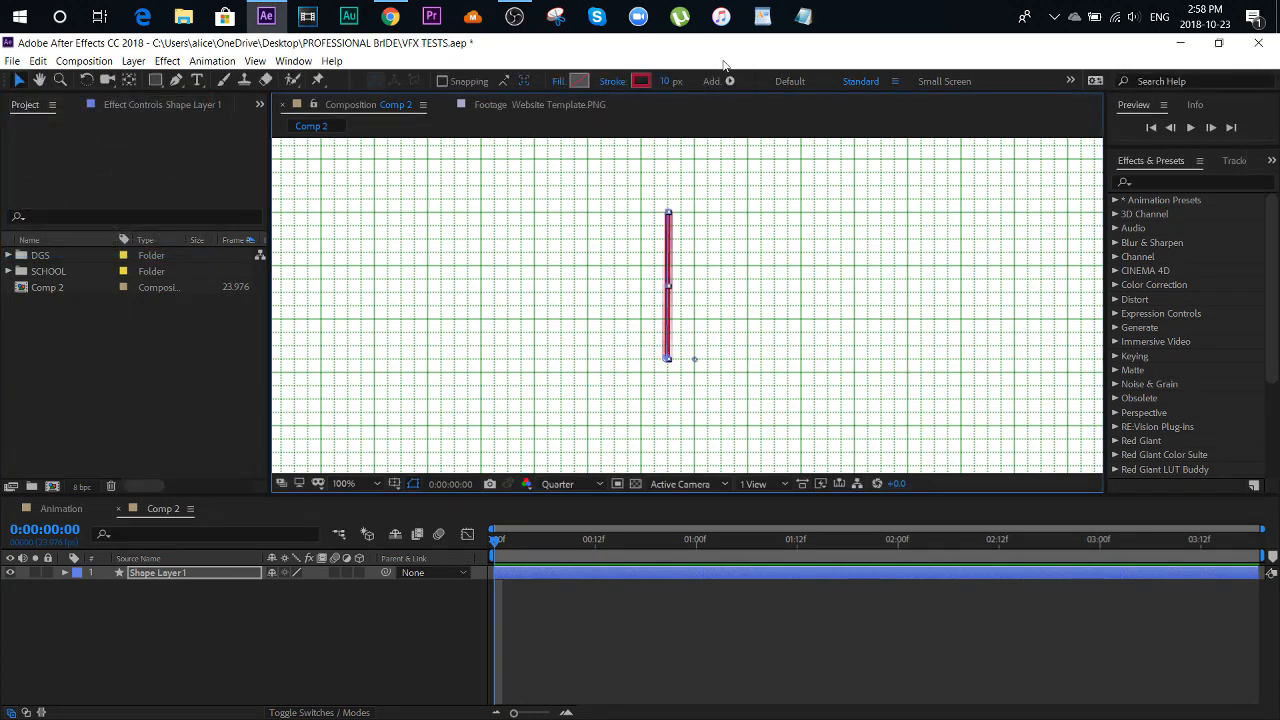
pyautogui.click(664, 82)
pyautogui.write('10')
pyautogui.press('Return')
pyautogui.click(666, 82)
pyautogui.write('10')
pyautogui.write('15')
pyautogui.press('Return')
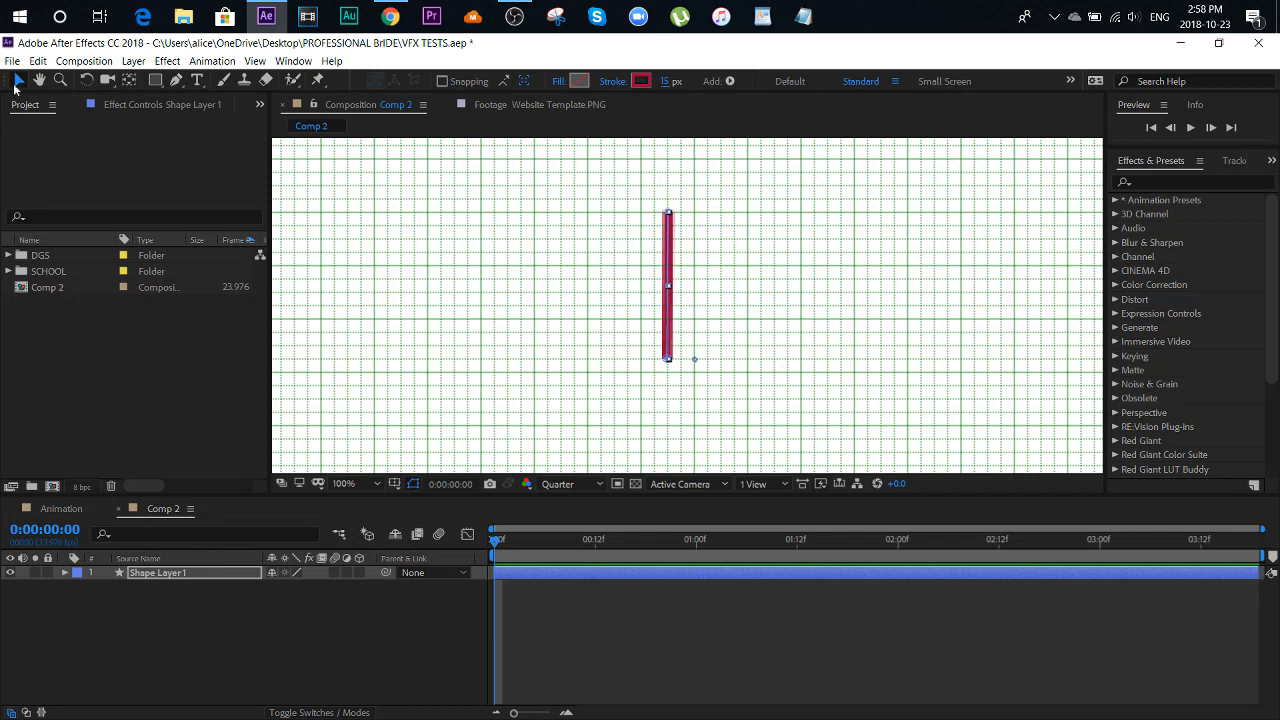
# Hide the composition grid and deselect the line
pyautogui.click(414, 484)
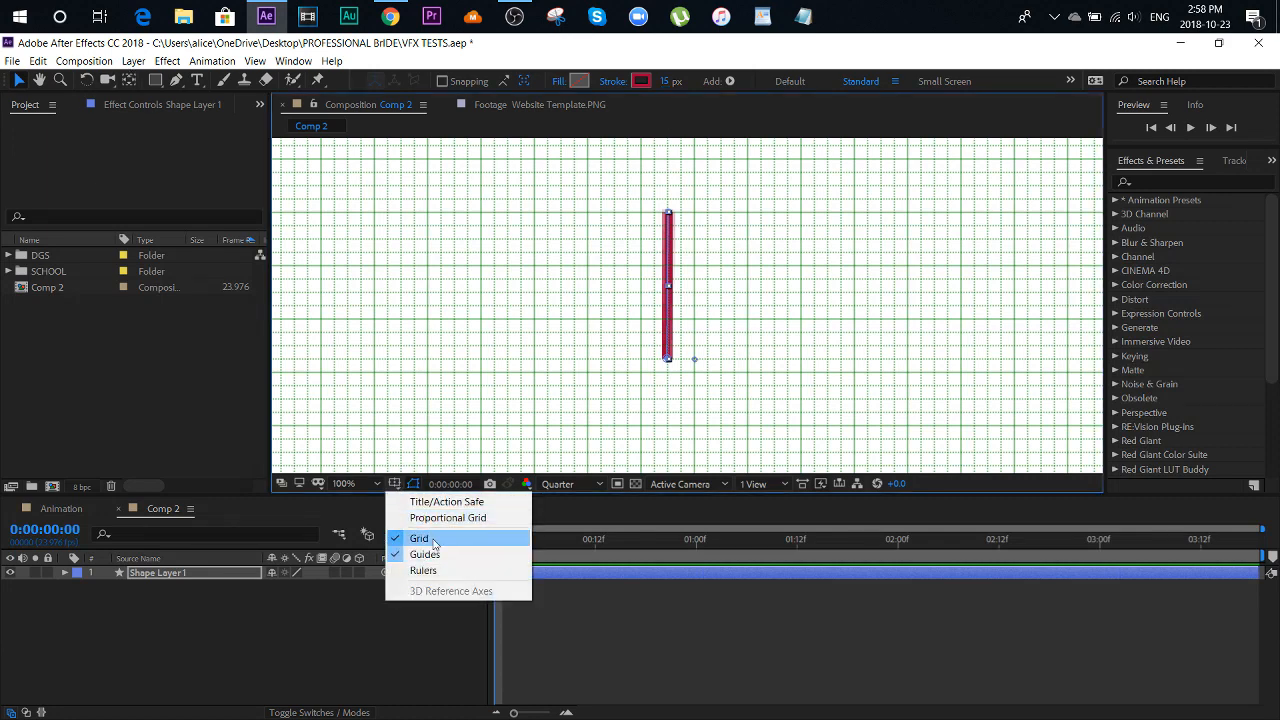
pyautogui.click(430, 539)
pyautogui.press(',')
pyautogui.press(',')
pyautogui.press(',')
pyautogui.press(',')
pyautogui.click(765, 366)
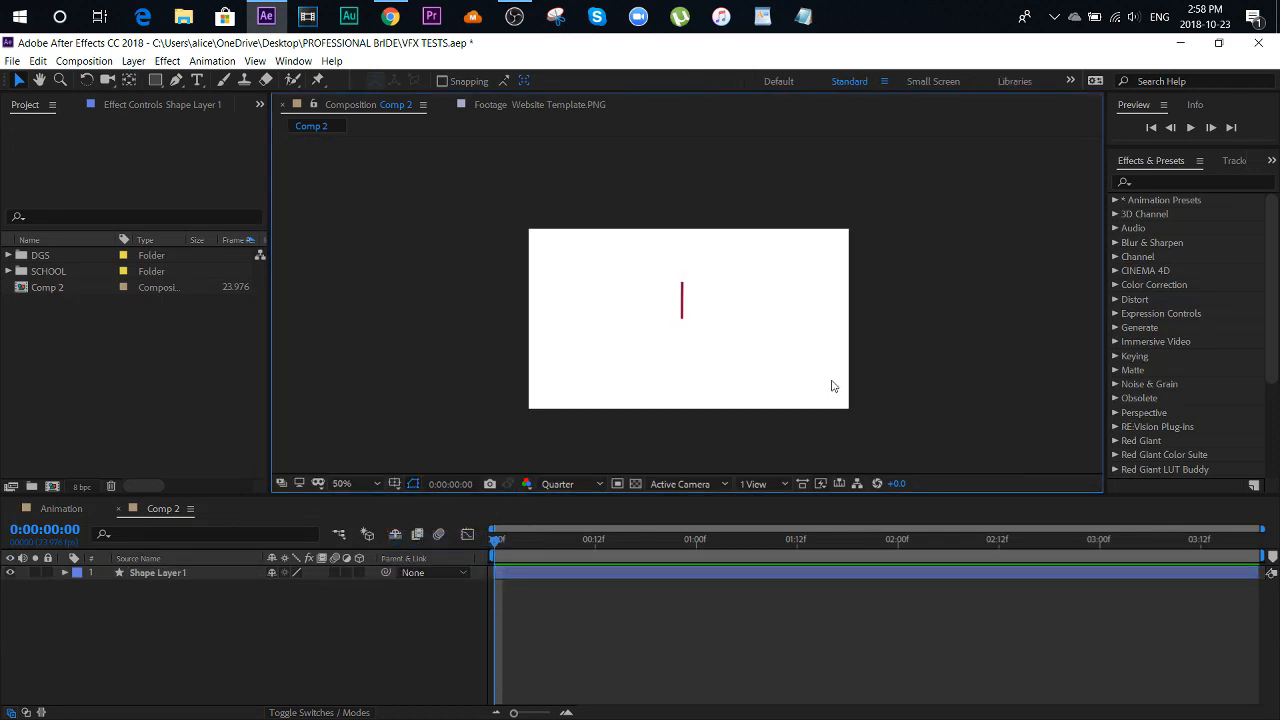
# Move the line layer's anchor point to the lower end of the line with the Pan Behind tool
pyautogui.press('.')
pyautogui.press('.')
pyautogui.press('.')
pyautogui.press('.')
pyautogui.click(664, 290)
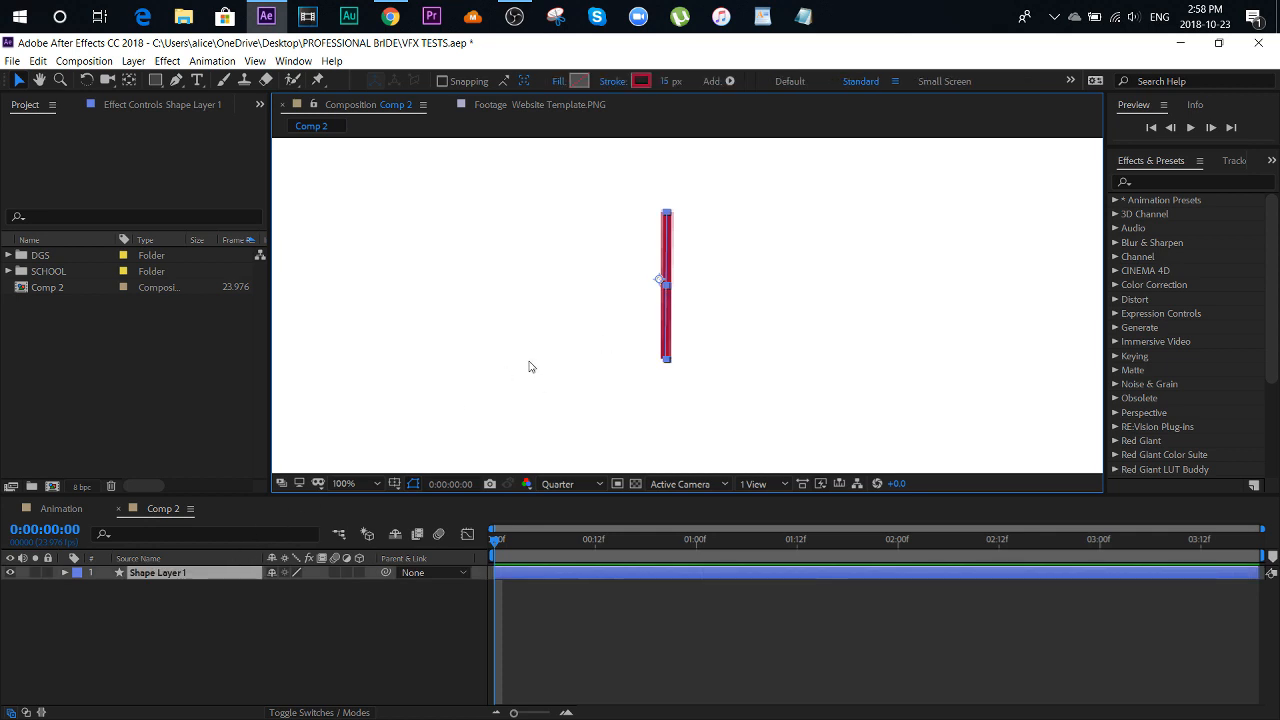
pyautogui.press('y')
pyautogui.moveTo(661, 280); pyautogui.dragTo(665, 353)
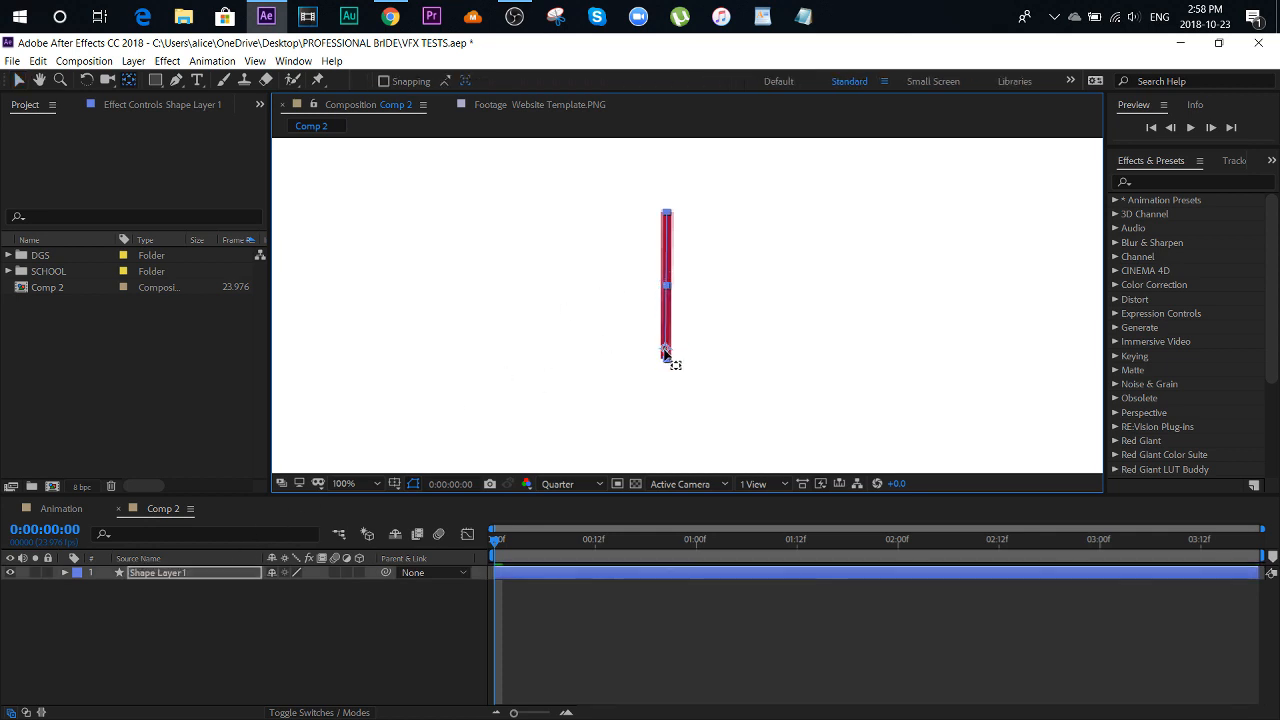
pyautogui.click(18, 80)
pyautogui.press(',')
# Rename the Shape 1 group in the shape layer to Burst and select the layer's Contents
pyautogui.click(65, 572)
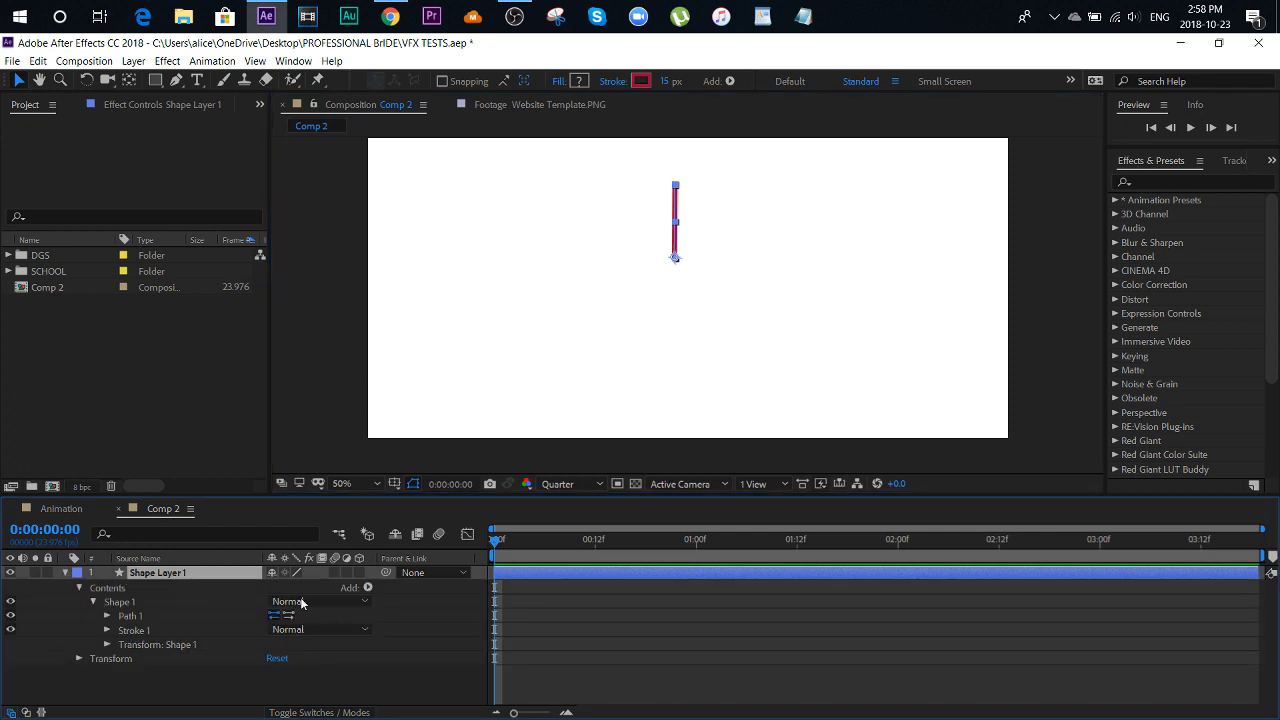
pyautogui.click(101, 605)
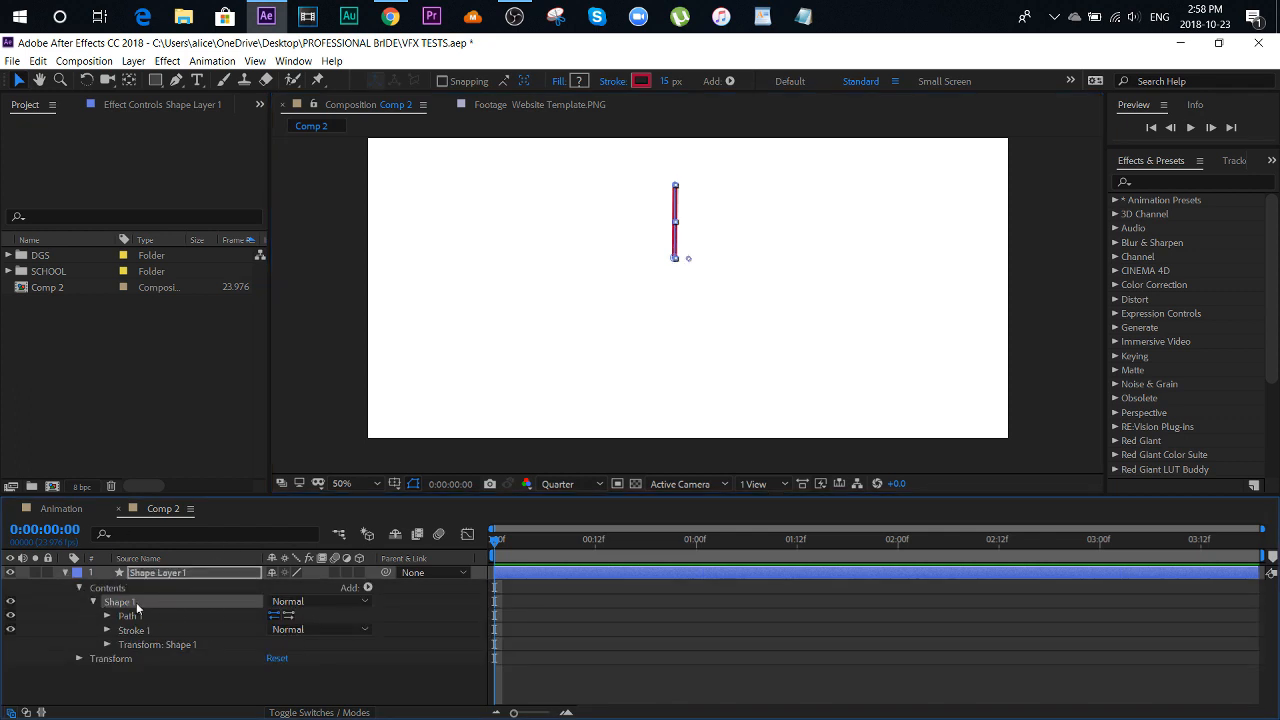
pyautogui.rightClick(129, 609)
pyautogui.click(176, 538)
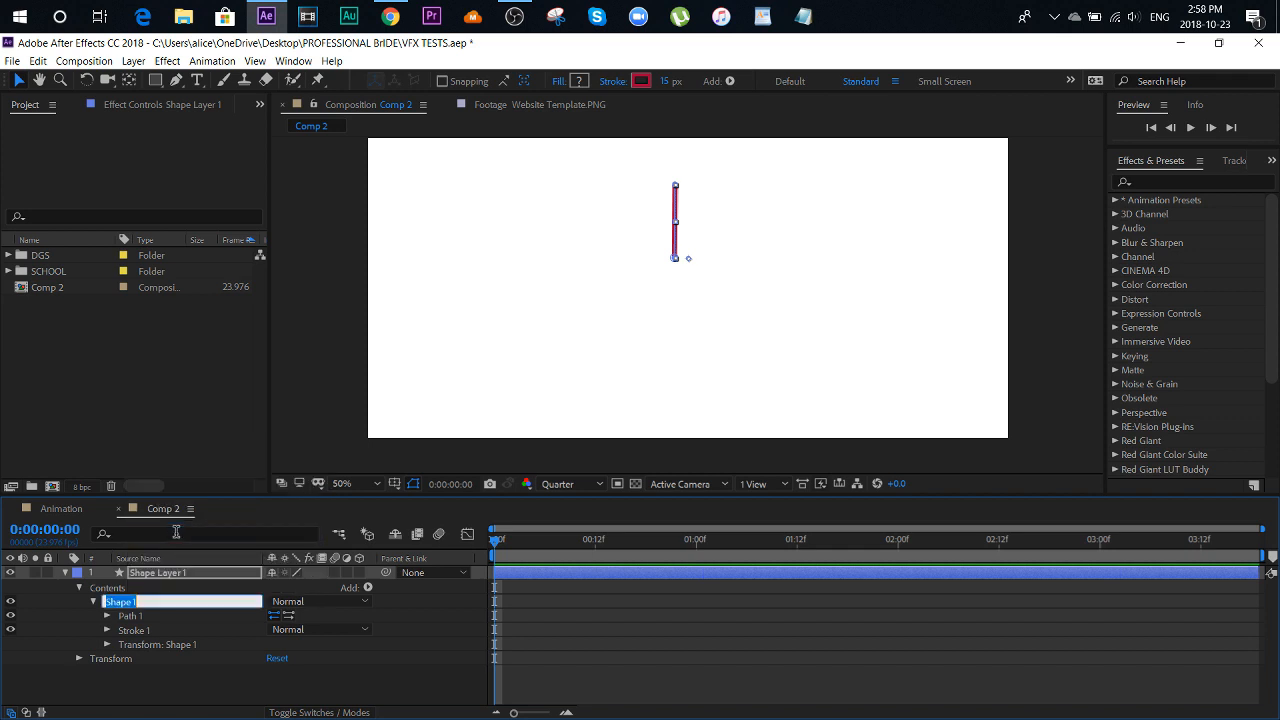
pyautogui.write('Burnst')
pyautogui.press('Return')
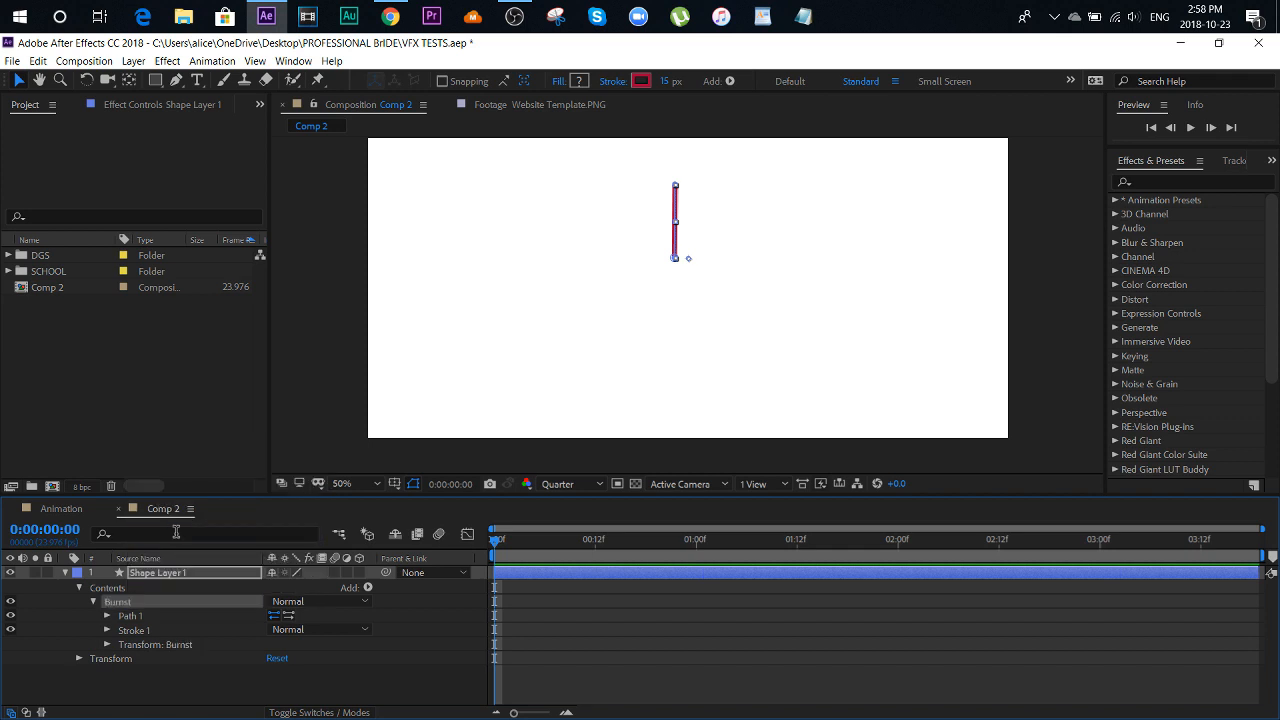
pyautogui.rightClick(144, 604)
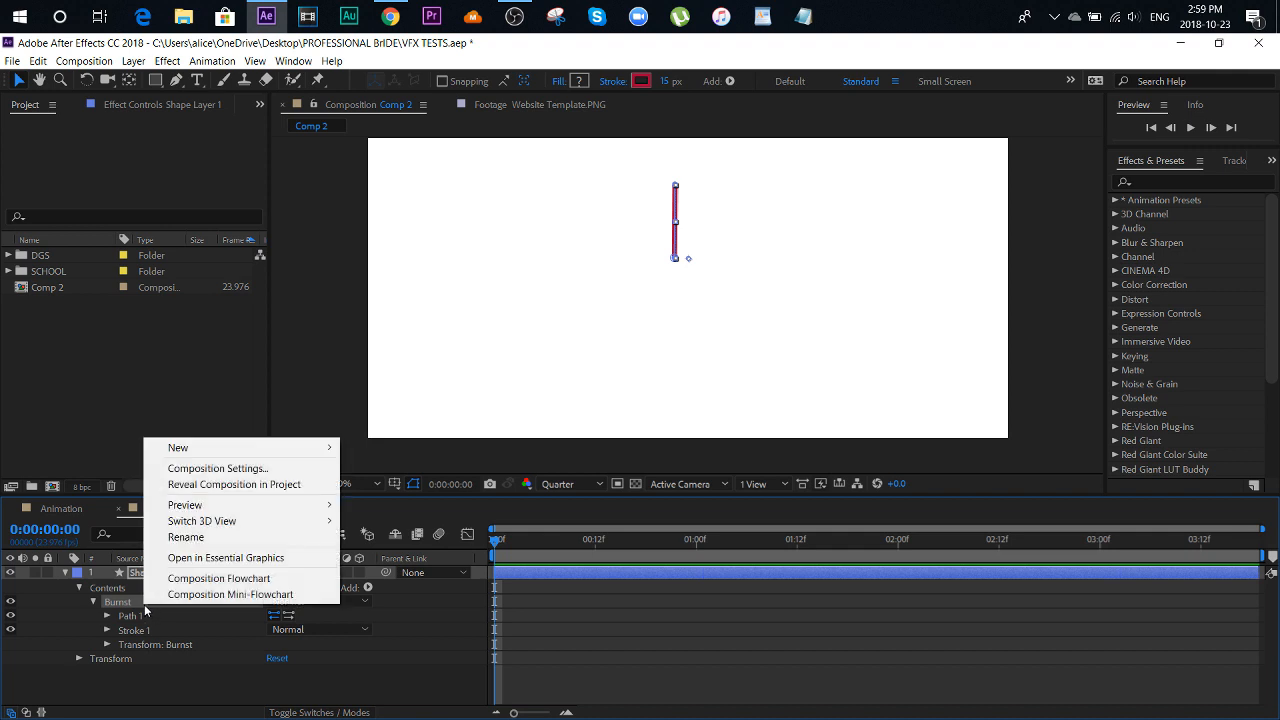
pyautogui.click(172, 536)
pyautogui.write('Burst')
pyautogui.press('Return')
pyautogui.click(129, 588)
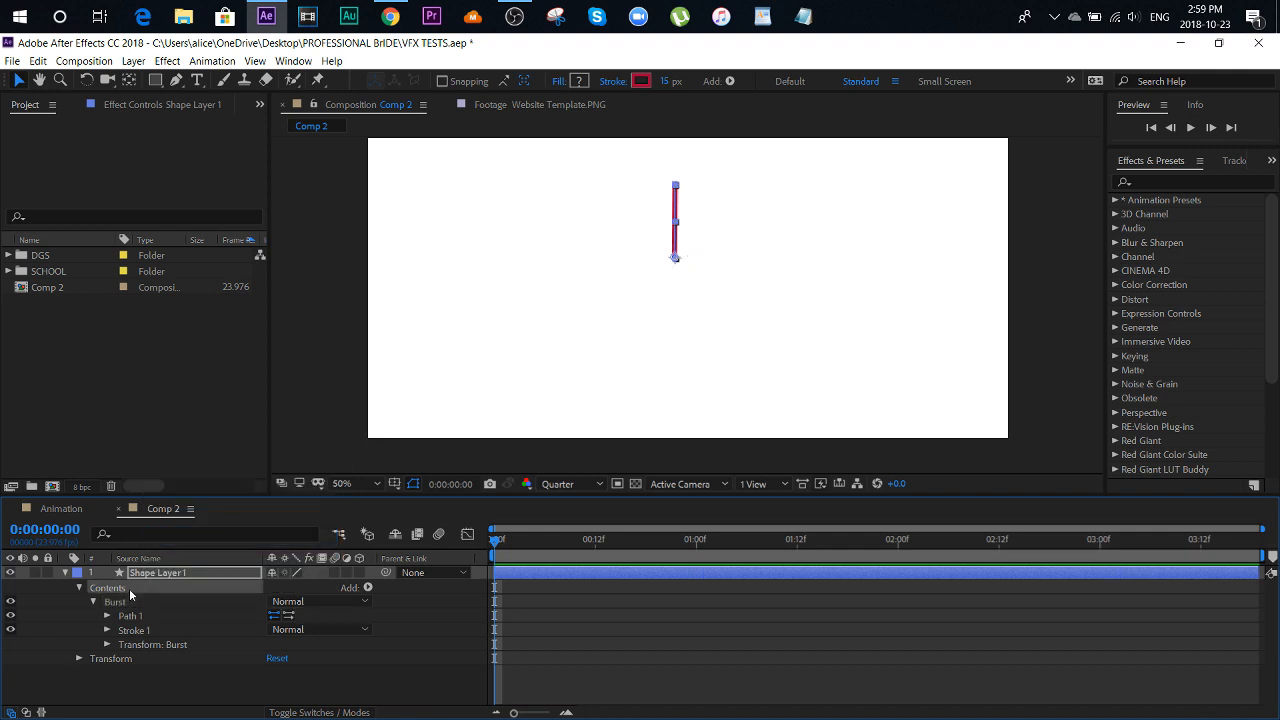
# Add Trim Paths to the shape layer's Contents and expand its properties
pyautogui.click(367, 589)
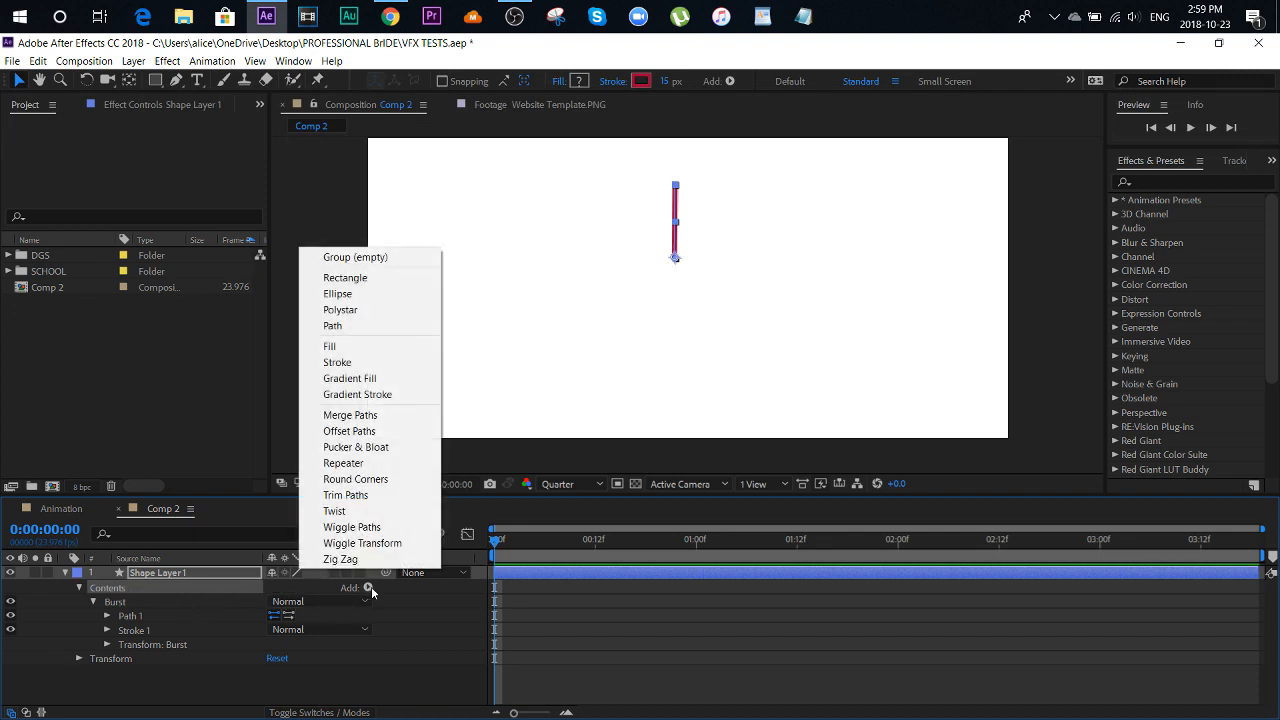
pyautogui.click(363, 496)
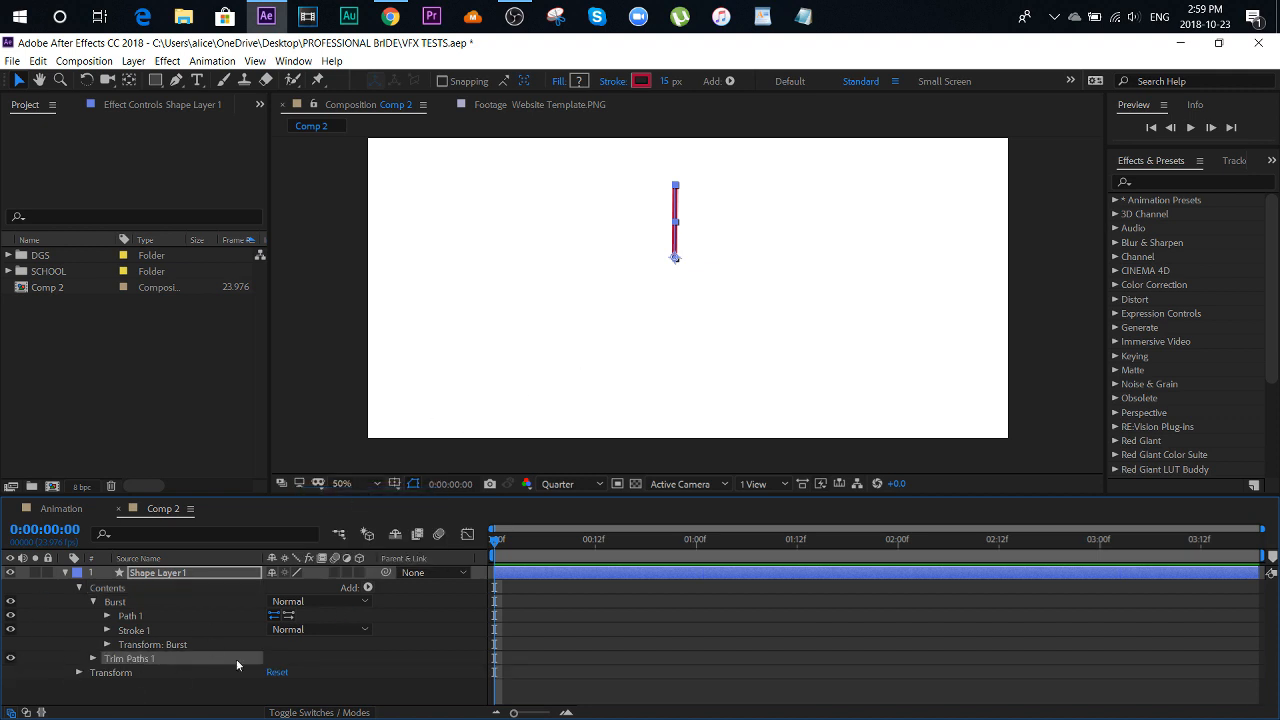
pyautogui.click(92, 659)
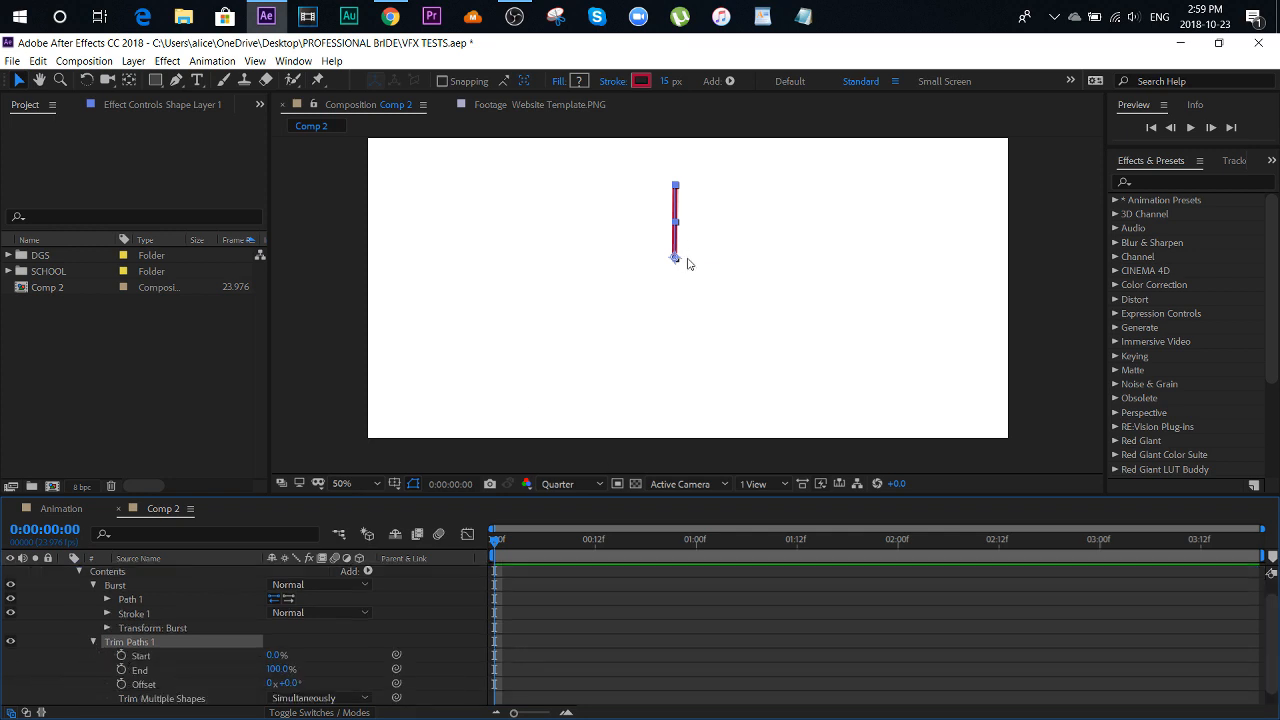
# Set keyframes for the Trim Paths Start at 0% and End at 100% on frame 0
pyautogui.moveTo(692, 245); pyautogui.dragTo(691, 291)
pyautogui.scroll(2, 690, 291)
pyautogui.moveTo(674, 221); pyautogui.dragTo(695, 306)
pyautogui.scroll(-1, 692, 290)
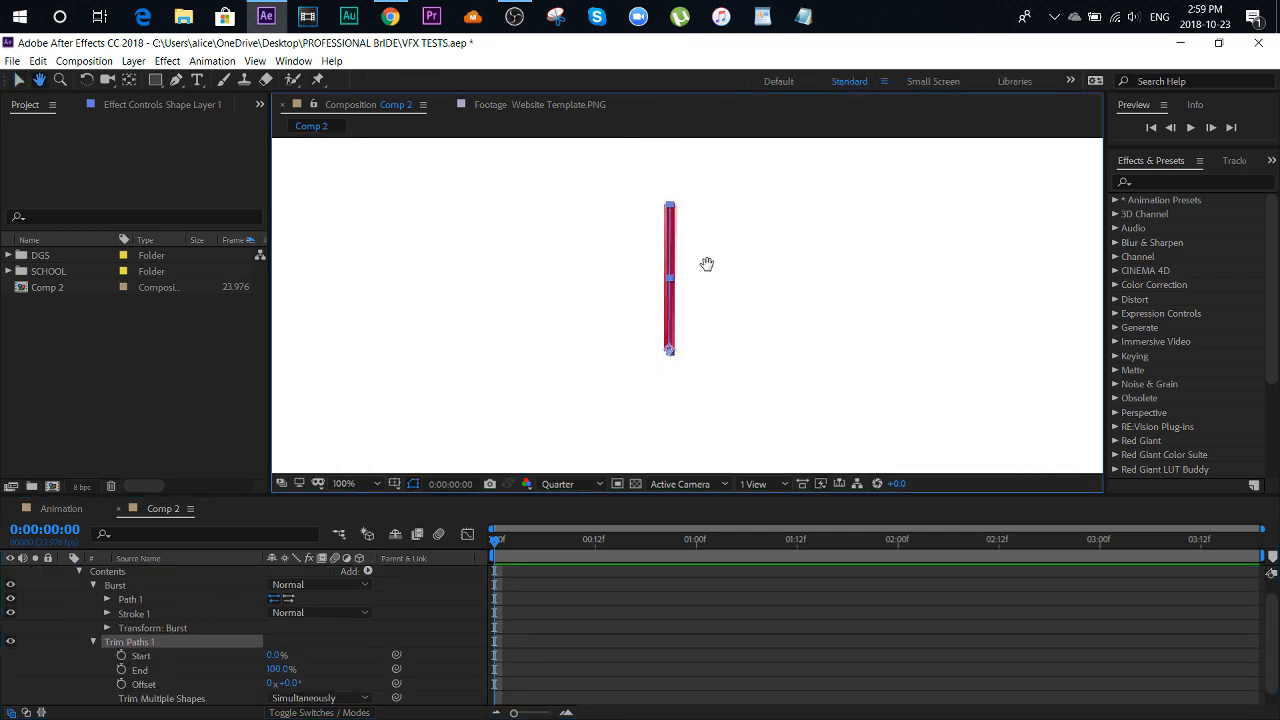
pyautogui.scroll(1, 688, 360)
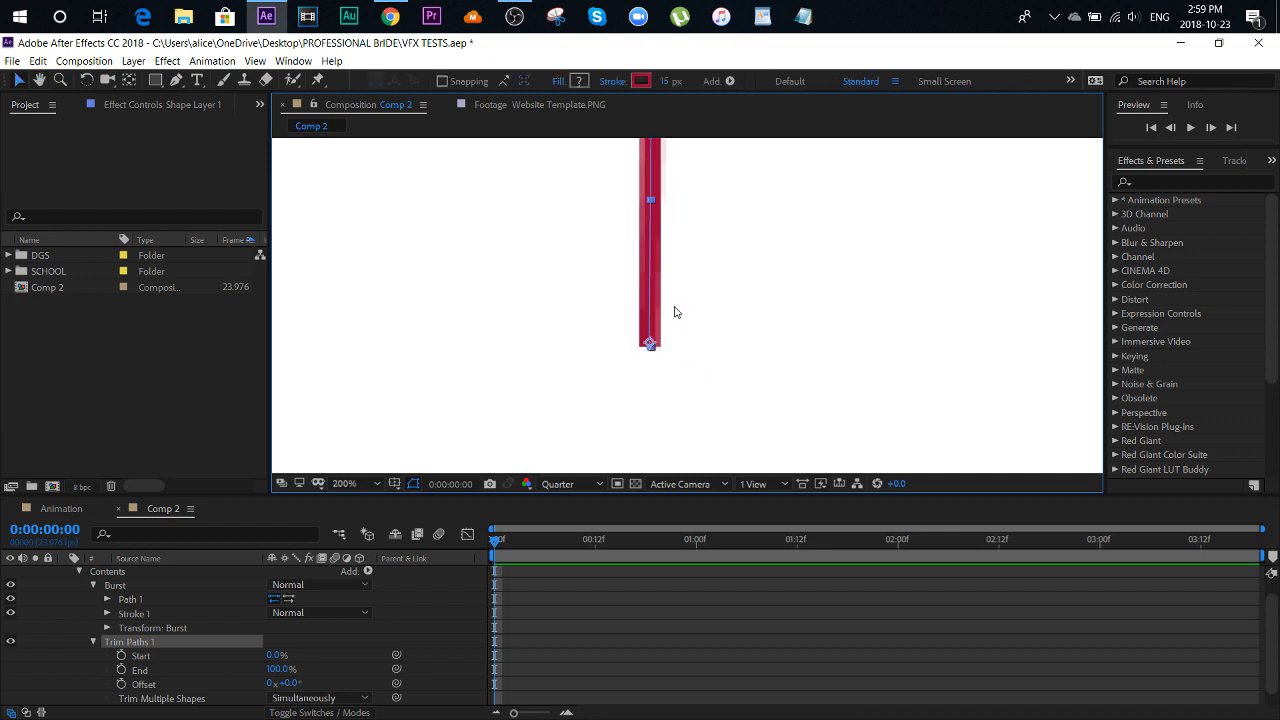
pyautogui.click(121, 656)
pyautogui.click(121, 669)
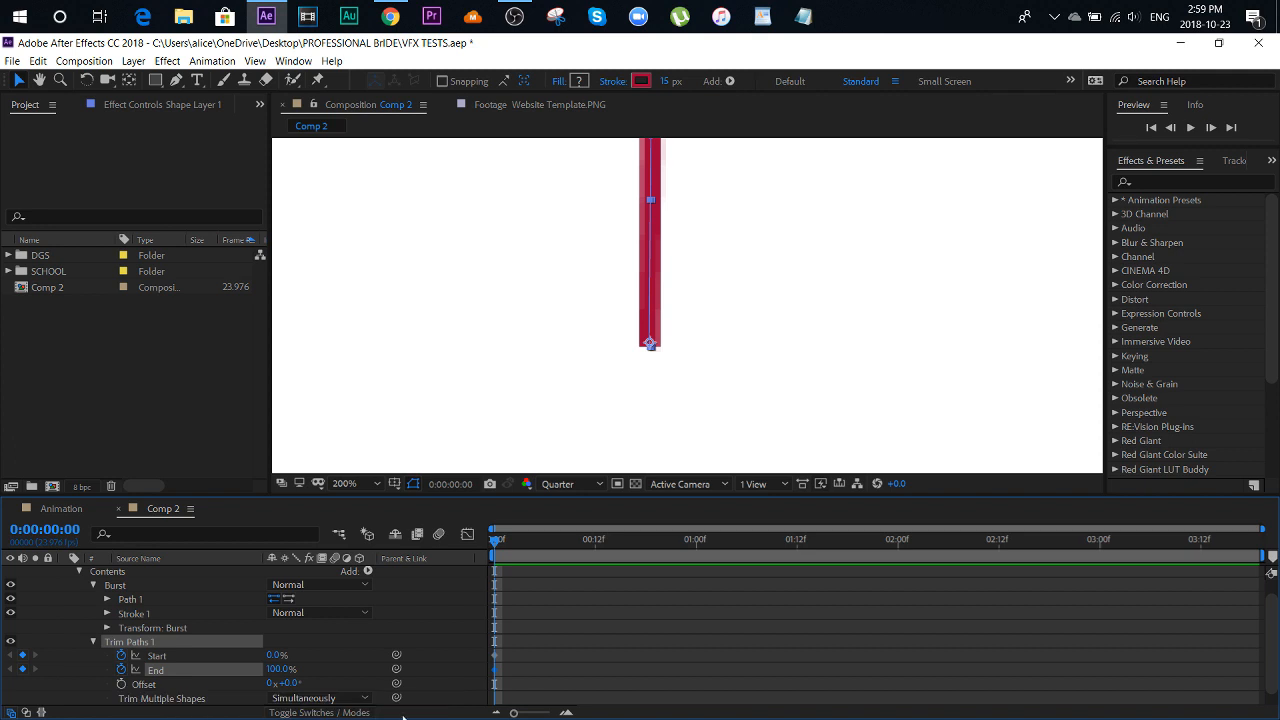
# Animate the Trim Paths End from 0% at frame 0 to 100% at about frame 9, and scrub through the result
pyautogui.press(',')
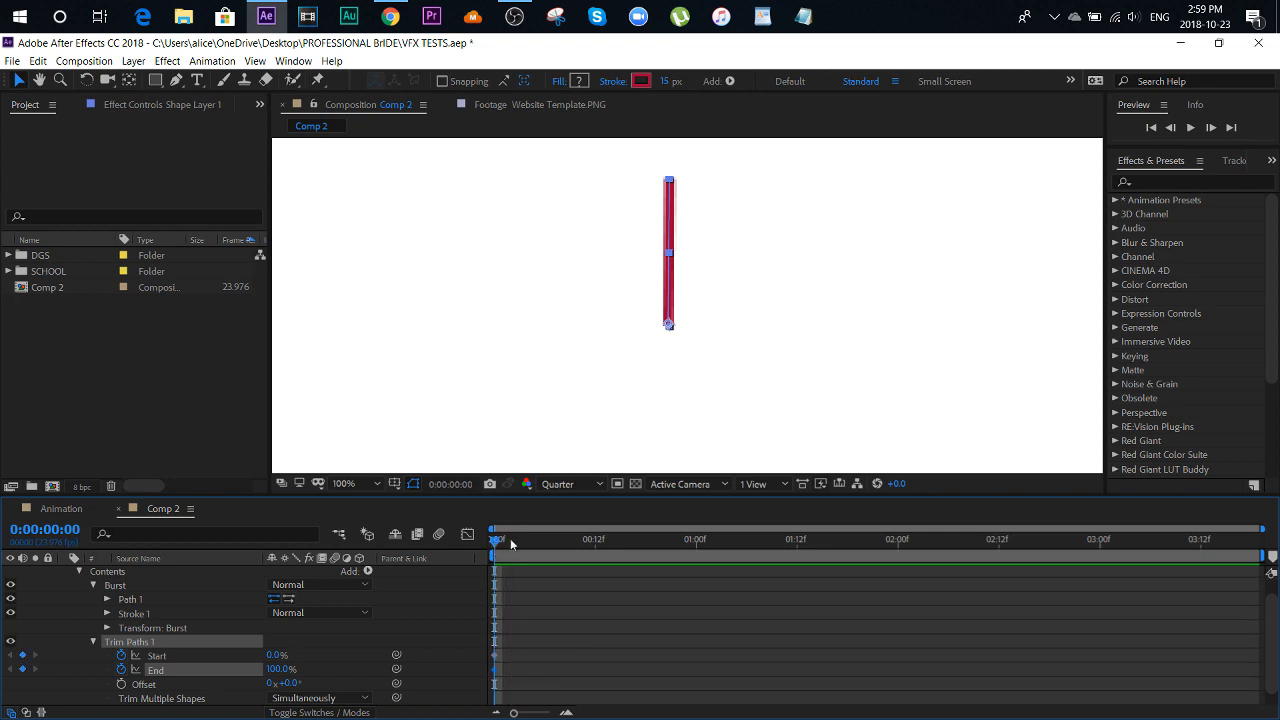
pyautogui.moveTo(276, 655)
pyautogui.mouseDown()
pyautogui.moveTo(319, 666)
pyautogui.moveTo(276, 666)
pyautogui.mouseUp()
pyautogui.click(300, 652)
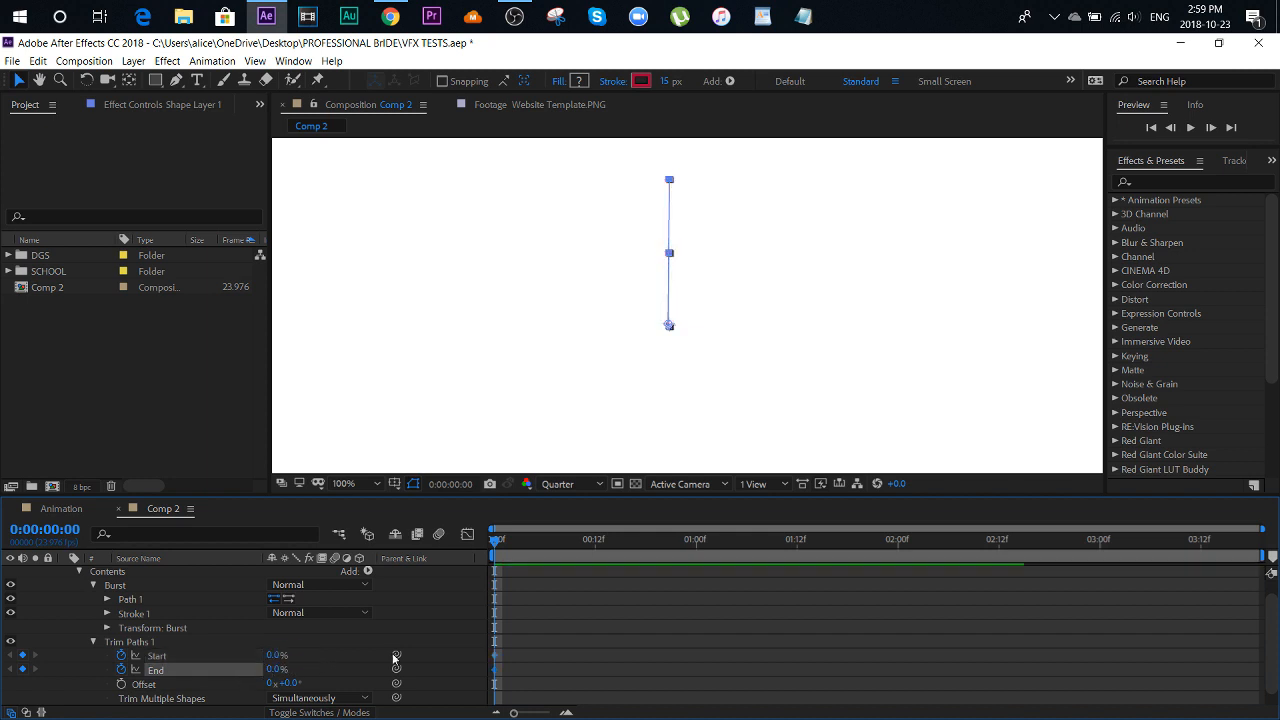
pyautogui.moveTo(503, 556); pyautogui.dragTo(568, 552)
pyautogui.moveTo(270, 669)
pyautogui.mouseDown()
pyautogui.moveTo(330, 668)
pyautogui.moveTo(438, 637)
pyautogui.mouseUp()
pyautogui.press('space')
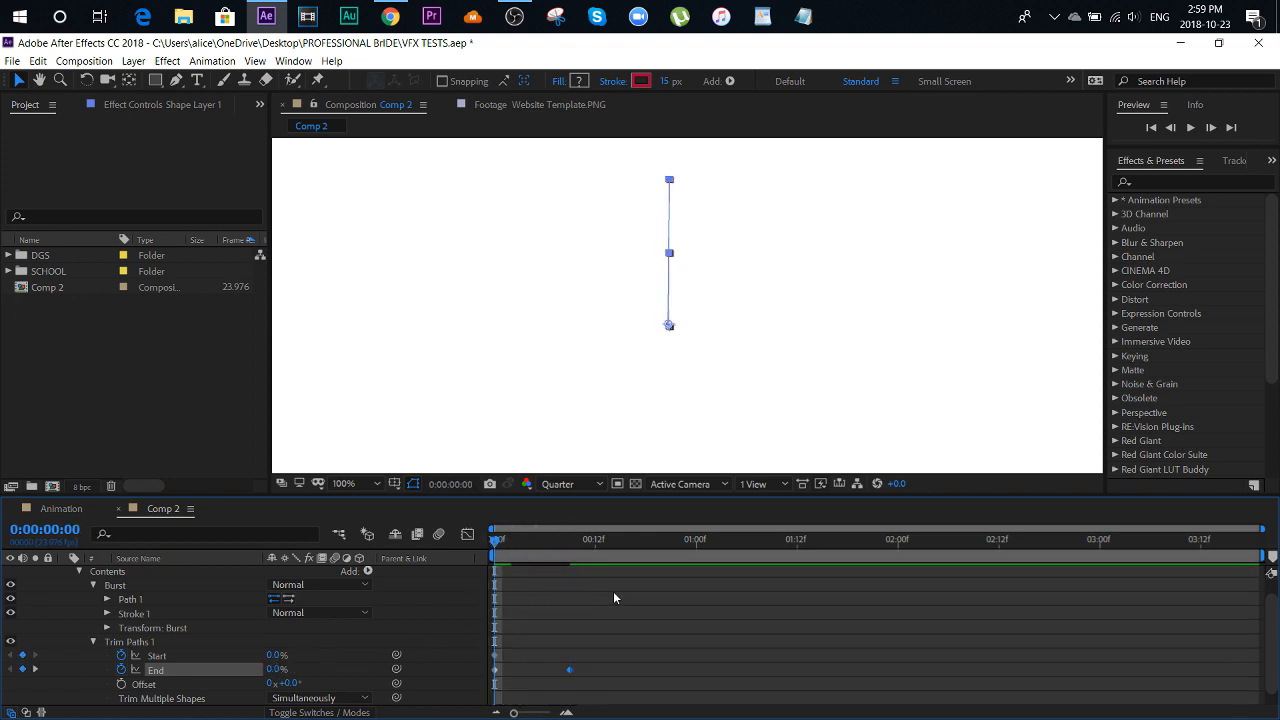
pyautogui.moveTo(495, 543)
pyautogui.mouseDown()
pyautogui.moveTo(706, 552)
pyautogui.moveTo(493, 556)
pyautogui.moveTo(536, 562)
pyautogui.mouseUp()
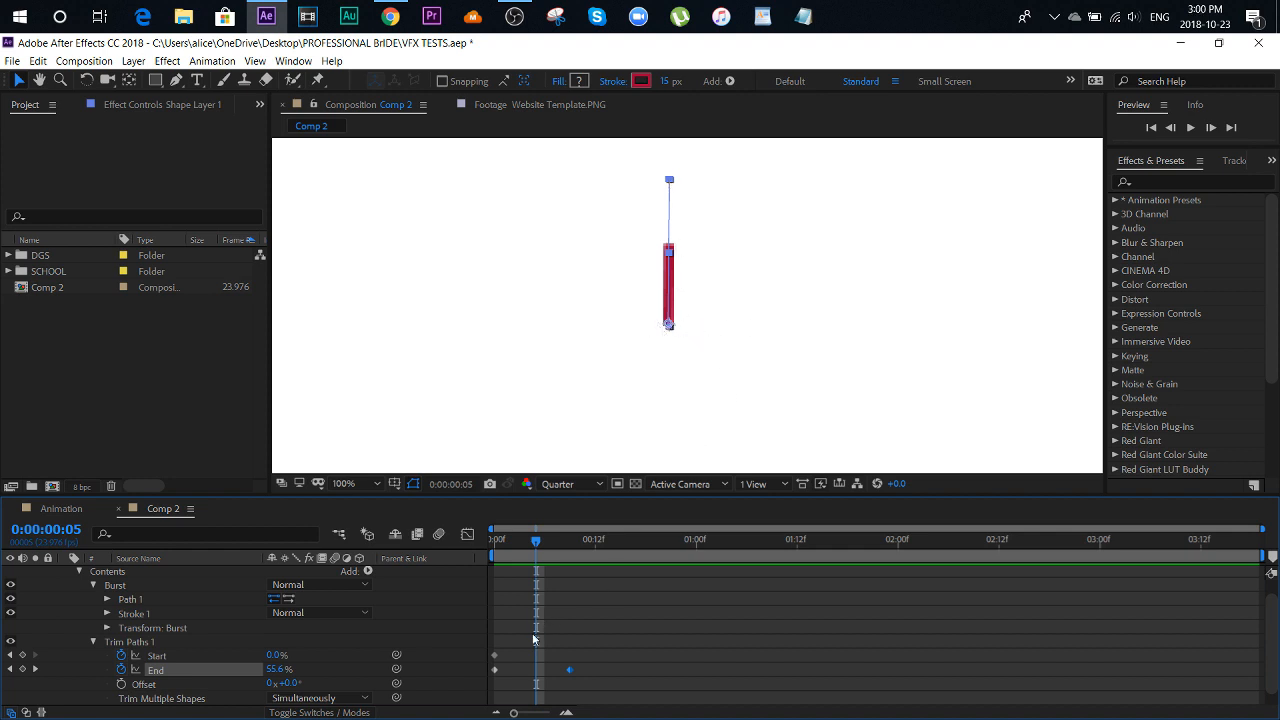
# Move the Trim Paths Start keyframe to frame 5 and set Start to 100% at frame 14
pyautogui.click(492, 657)
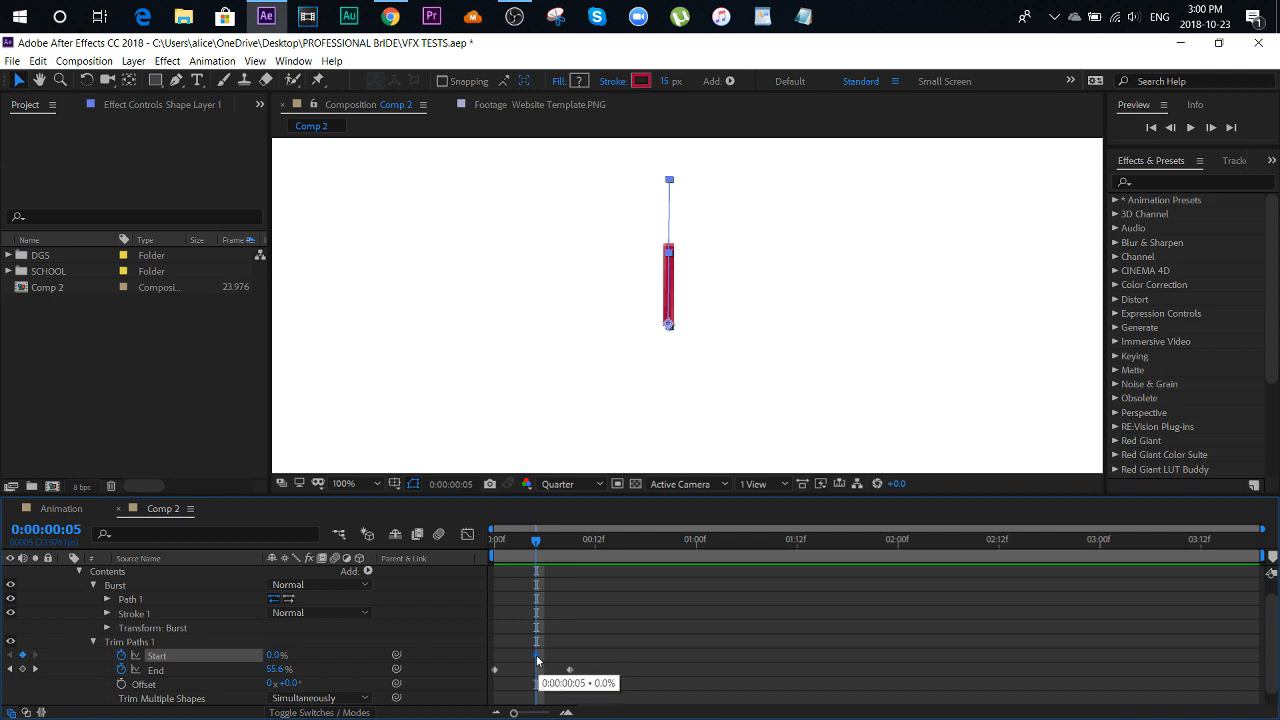
pyautogui.moveTo(540, 538); pyautogui.dragTo(613, 548)
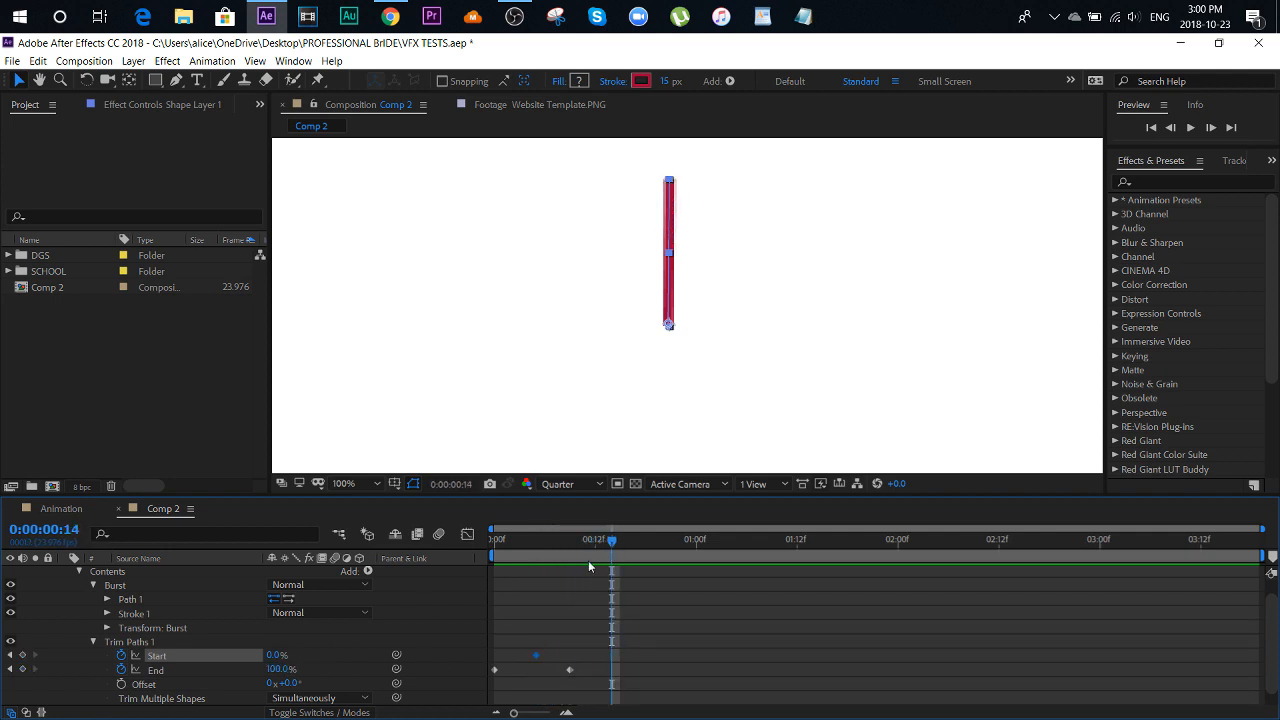
pyautogui.moveTo(276, 655); pyautogui.dragTo(535, 625)
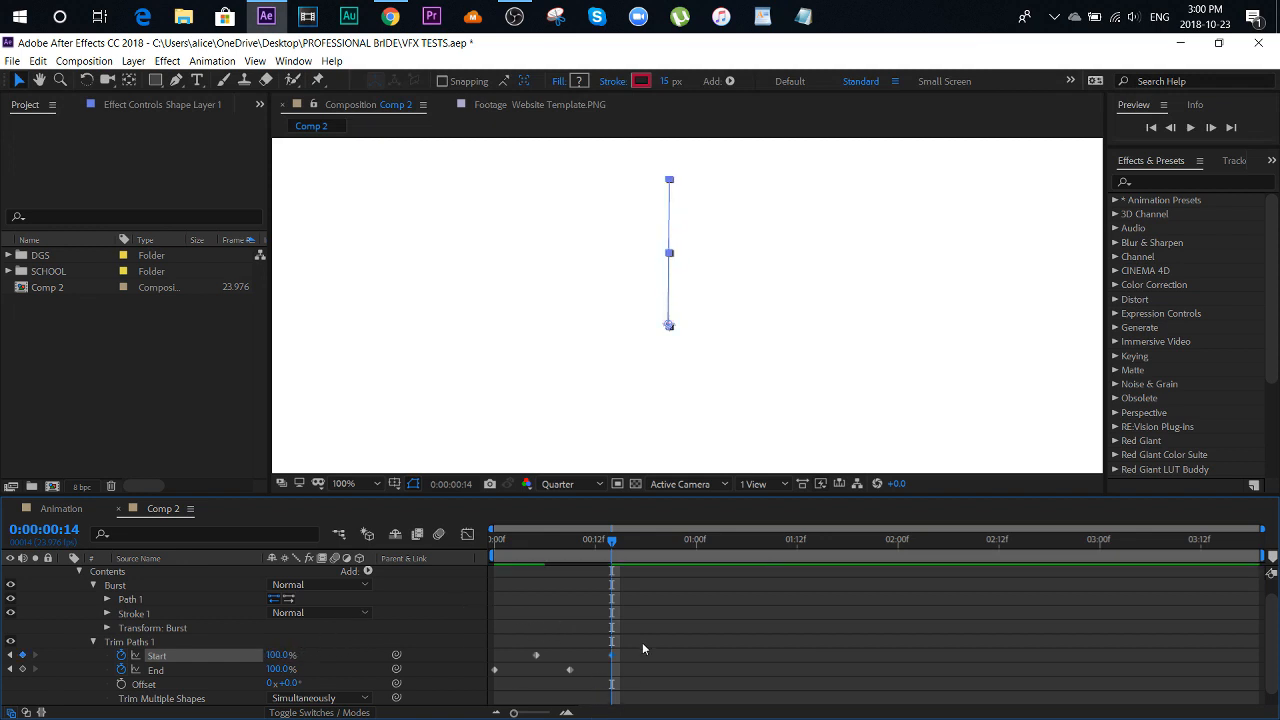
# Try shifting both Start keyframes to line up with the End keyframes, and scrub through the animation
pyautogui.moveTo(528, 545); pyautogui.dragTo(491, 552)
pyautogui.moveTo(607, 693); pyautogui.dragTo(469, 667)
pyautogui.moveTo(658, 622); pyautogui.dragTo(494, 662)
pyautogui.moveTo(491, 550); pyautogui.dragTo(578, 550)
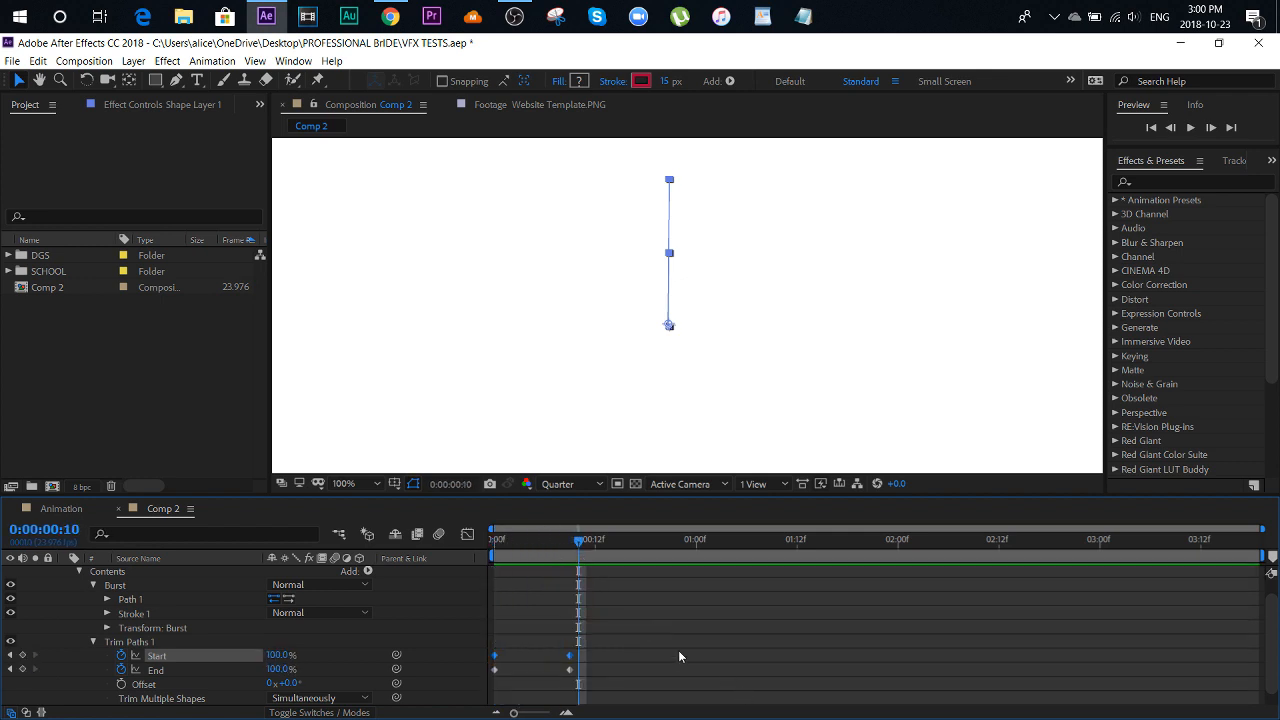
# Move both Start keyframes back so they begin at frame 5, and scrub through the line's animation
pyautogui.press('Home')
pyautogui.moveTo(493, 663); pyautogui.dragTo(535, 667)
pyautogui.click(505, 541)
pyautogui.moveTo(508, 543)
pyautogui.mouseDown()
pyautogui.moveTo(588, 550)
pyautogui.moveTo(488, 570)
pyautogui.moveTo(566, 568)
pyautogui.moveTo(546, 567)
pyautogui.mouseUp()
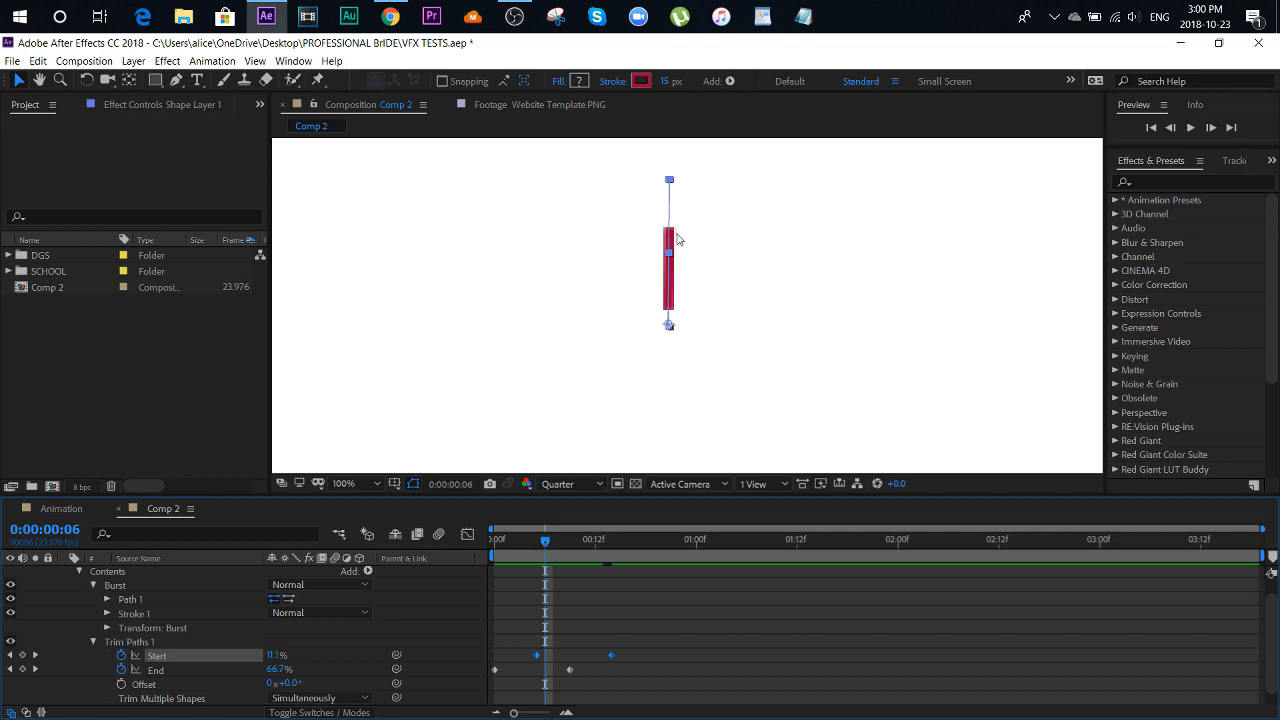
# Retime the Trim Paths keyframes so Start runs from frame 5 to 12 and End finishes at frame 8, and preview
pyautogui.moveTo(609, 660); pyautogui.dragTo(593, 661)
pyautogui.click(674, 214)
pyautogui.moveTo(522, 546)
pyautogui.mouseDown()
pyautogui.moveTo(489, 554)
pyautogui.moveTo(592, 560)
pyautogui.moveTo(511, 562)
pyautogui.mouseUp()
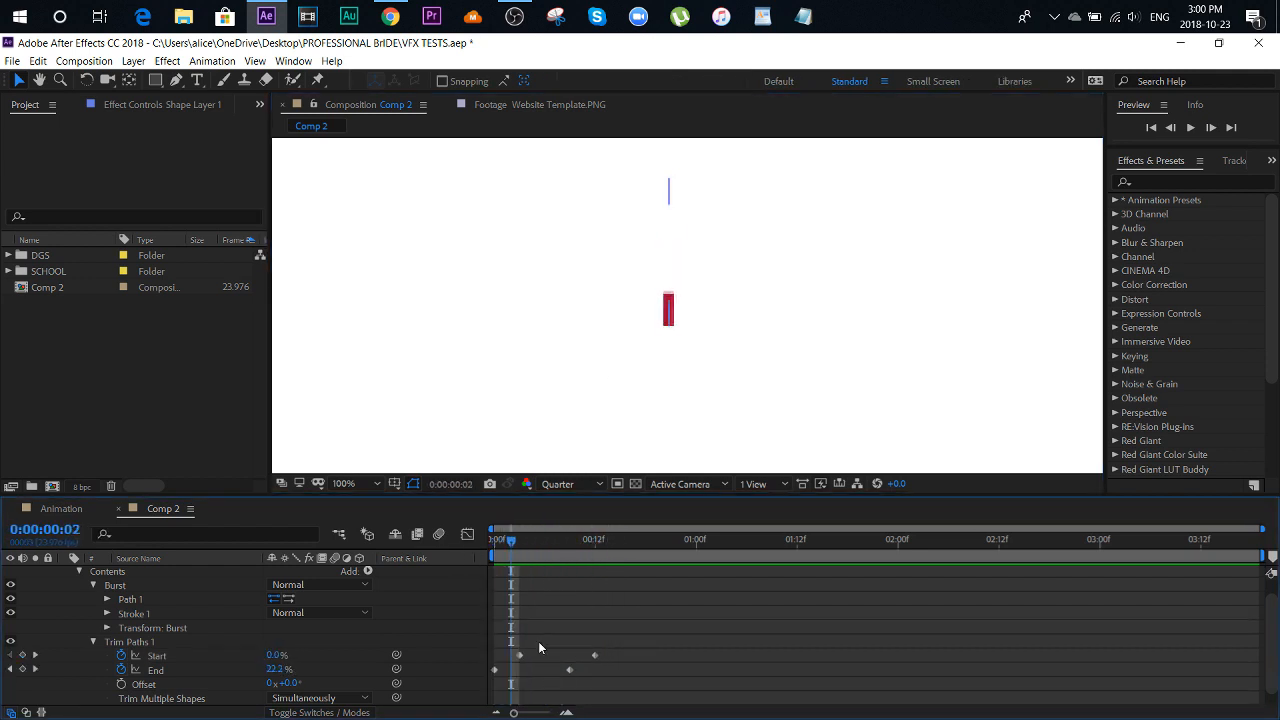
pyautogui.moveTo(502, 650)
pyautogui.mouseDown()
pyautogui.moveTo(610, 672)
pyautogui.moveTo(605, 658)
pyautogui.moveTo(622, 660)
pyautogui.mouseUp()
pyautogui.moveTo(527, 560)
pyautogui.mouseDown()
pyautogui.moveTo(565, 550)
pyautogui.moveTo(673, 566)
pyautogui.moveTo(470, 568)
pyautogui.moveTo(761, 556)
pyautogui.moveTo(396, 571)
pyautogui.moveTo(640, 560)
pyautogui.moveTo(283, 542)
pyautogui.mouseUp()
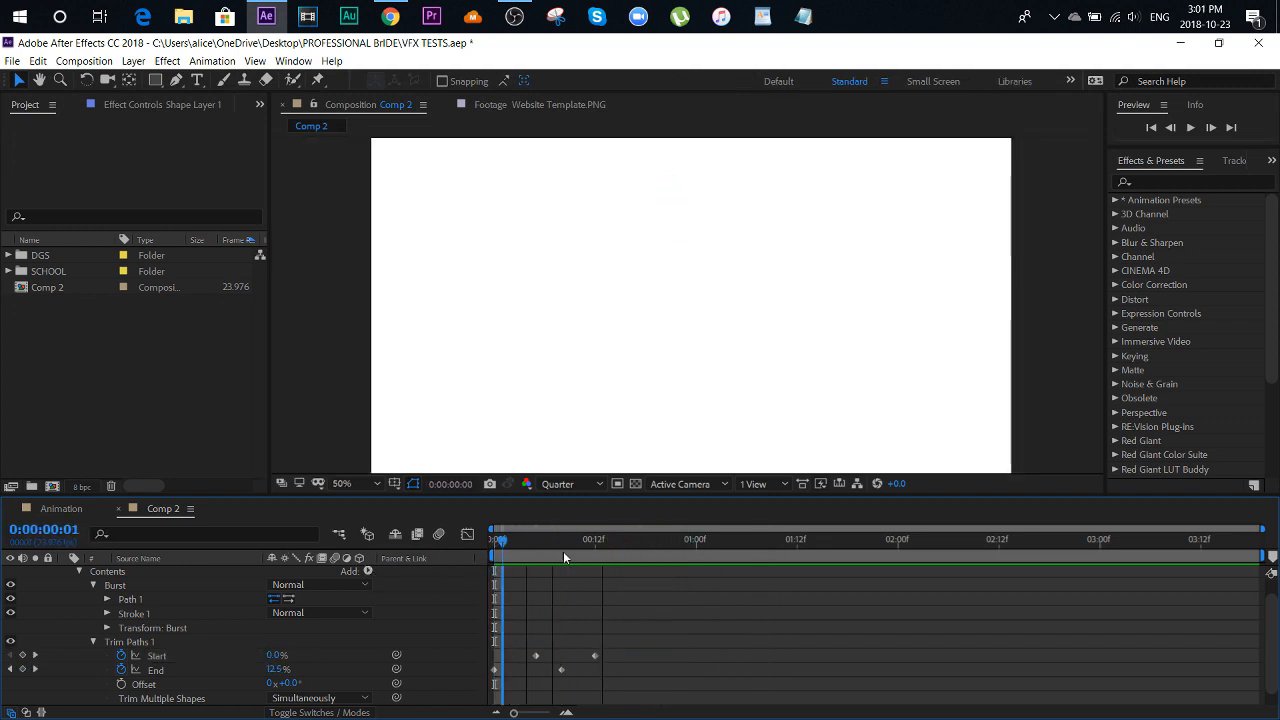
pyautogui.moveTo(563, 558)
pyautogui.mouseDown()
pyautogui.moveTo(627, 550)
pyautogui.moveTo(503, 556)
pyautogui.moveTo(612, 554)
pyautogui.moveTo(554, 558)
pyautogui.moveTo(588, 557)
pyautogui.mouseUp()
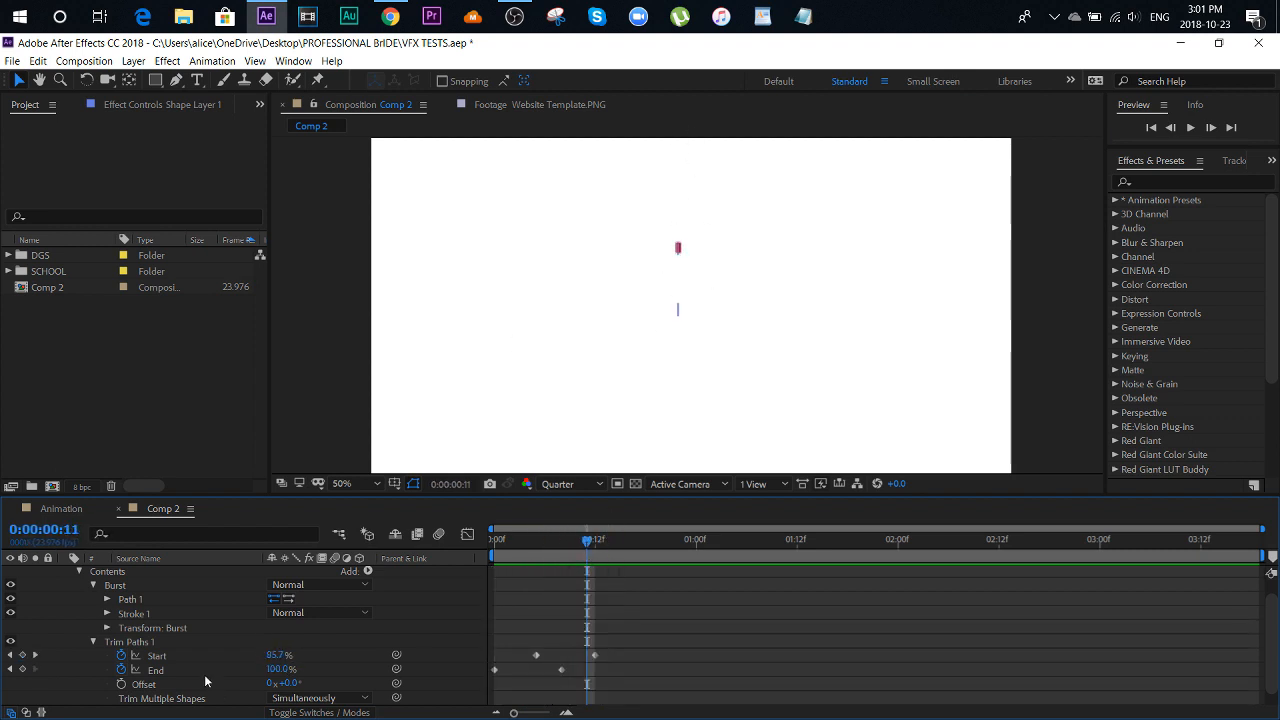
# Select Path 1 in the Burst group and show the grid around the line's upper end
pyautogui.scroll(1, 207, 685)
pyautogui.click(132, 616)
pyautogui.scroll(1, 532, 314)
pyautogui.scroll(1, 686, 298)
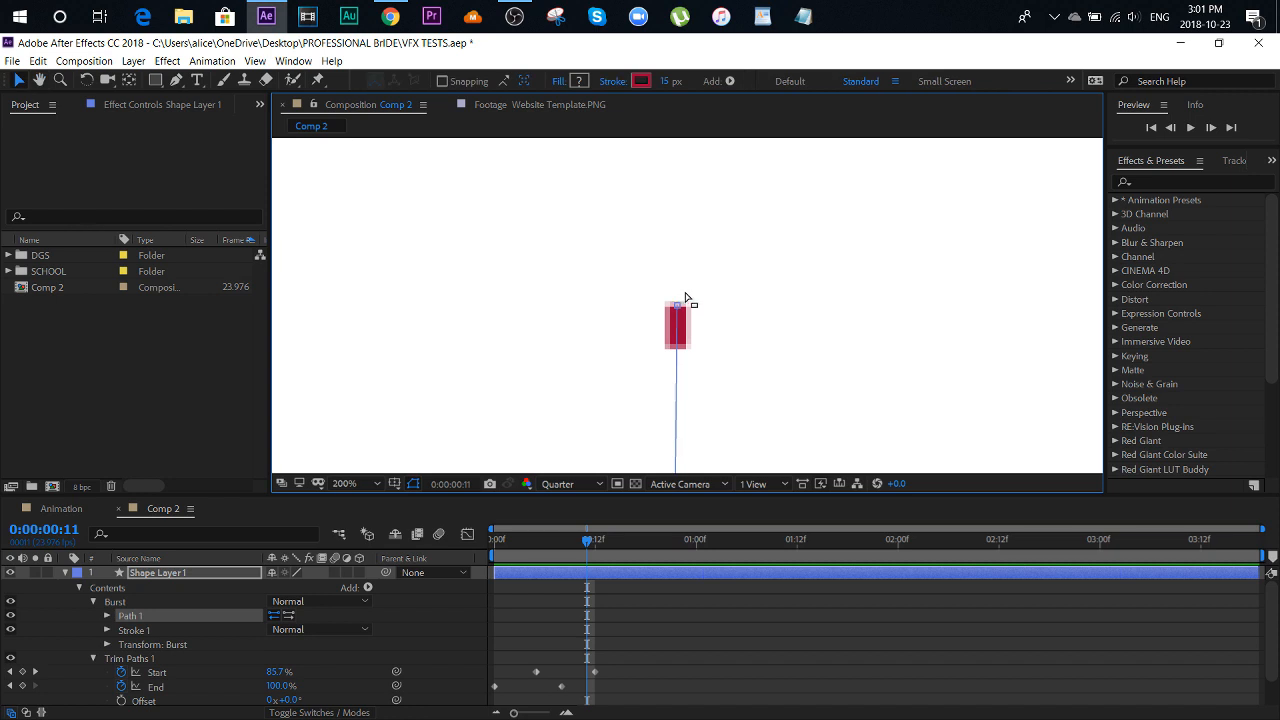
pyautogui.click(392, 483)
pyautogui.click(410, 537)
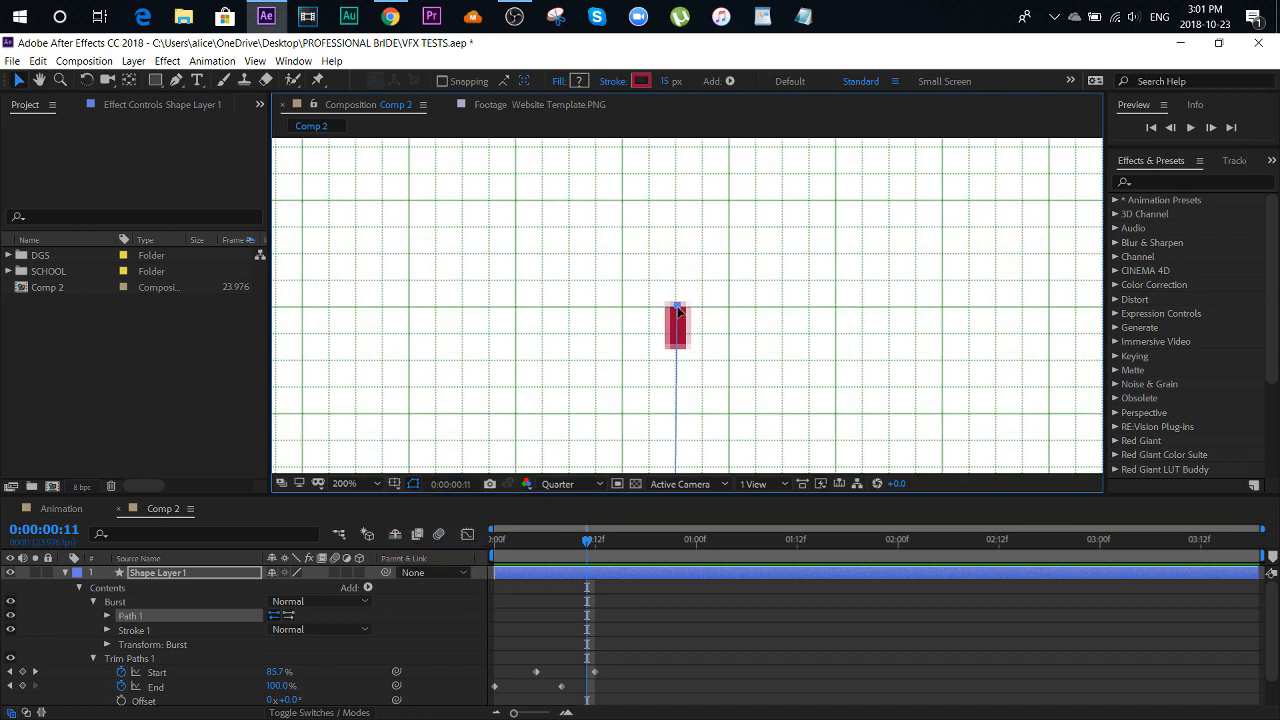
# Lengthen the line by moving its upper point straight up, and return to frame 0
pyautogui.moveTo(676, 298)
pyautogui.mouseDown()
pyautogui.moveTo(675, 197)
pyautogui.moveTo(694, 357)
pyautogui.moveTo(675, 337)
pyautogui.moveTo(676, 250)
pyautogui.mouseUp()
pyautogui.press(',')
pyautogui.scroll(-3, 735, 340)
pyautogui.moveTo(585, 549)
pyautogui.mouseDown()
pyautogui.moveTo(500, 555)
pyautogui.moveTo(645, 575)
pyautogui.moveTo(494, 590)
pyautogui.moveTo(667, 586)
pyautogui.moveTo(484, 590)
pyautogui.mouseUp()
pyautogui.scroll(-1, 606, 367)
pyautogui.click(475, 404)
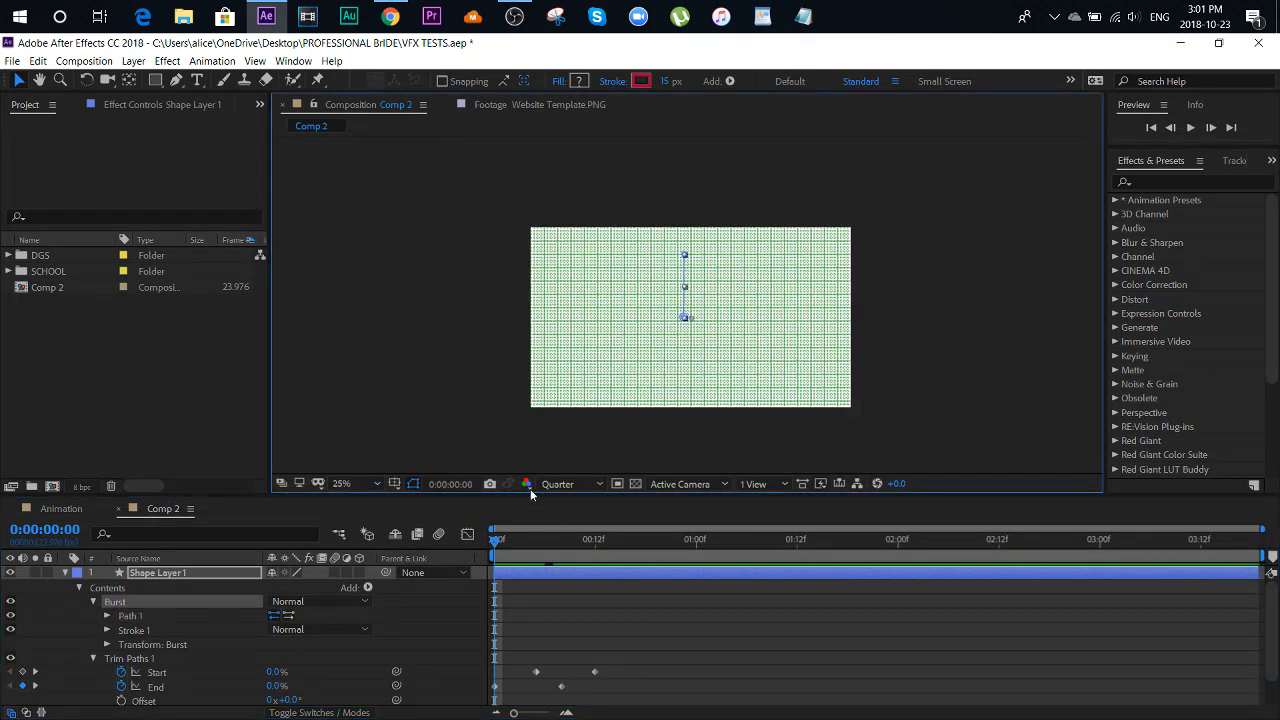
# Hide the grid and preview the lengthened line from frame 0
pyautogui.click(395, 484)
pyautogui.click(430, 537)
pyautogui.scroll(1, 451, 380)
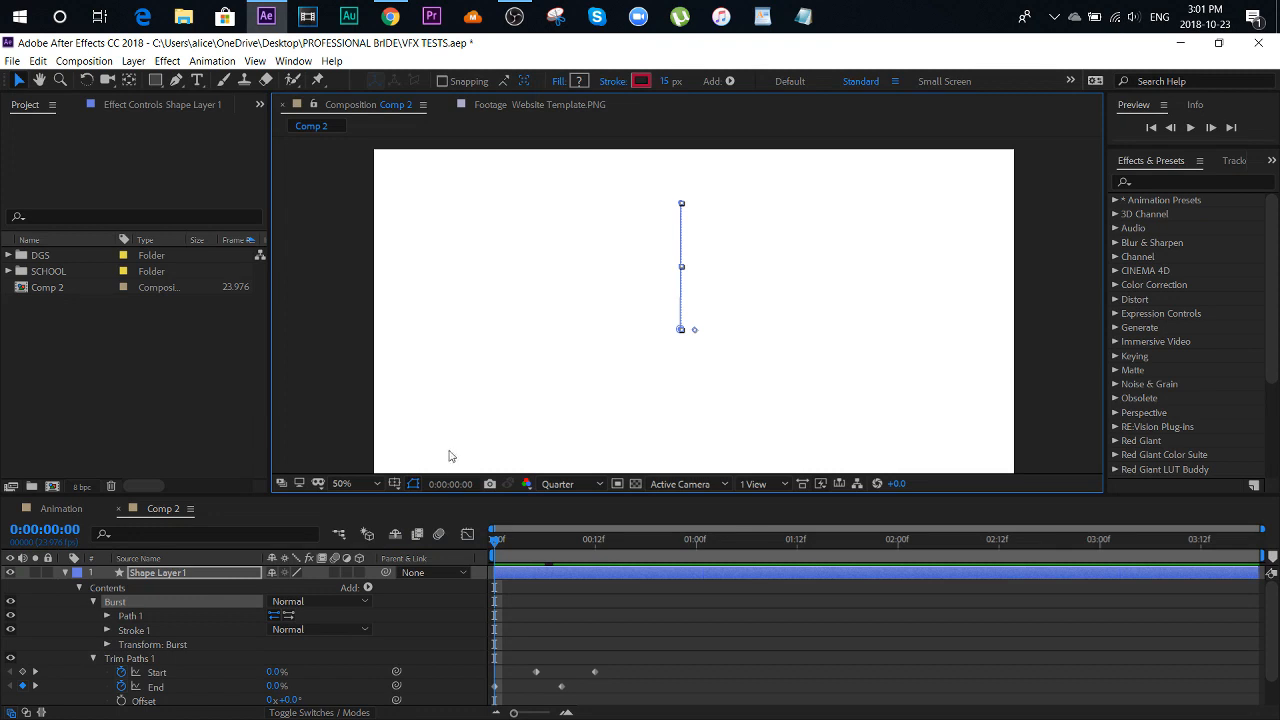
pyautogui.press('space')
pyautogui.moveTo(500, 545); pyautogui.dragTo(456, 554)
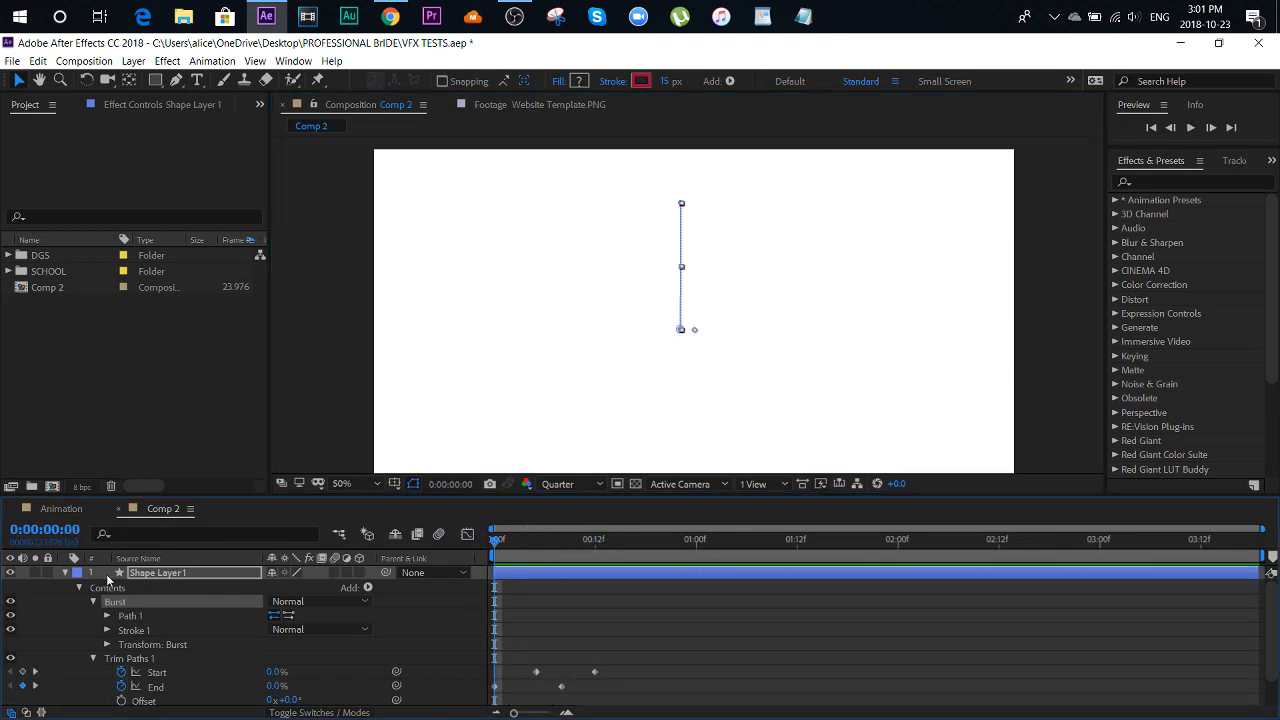
# Collapse the Burst and Trim Paths groups, add a Repeater to the layer's Contents and preview the copies
pyautogui.click(91, 602)
pyautogui.click(79, 589)
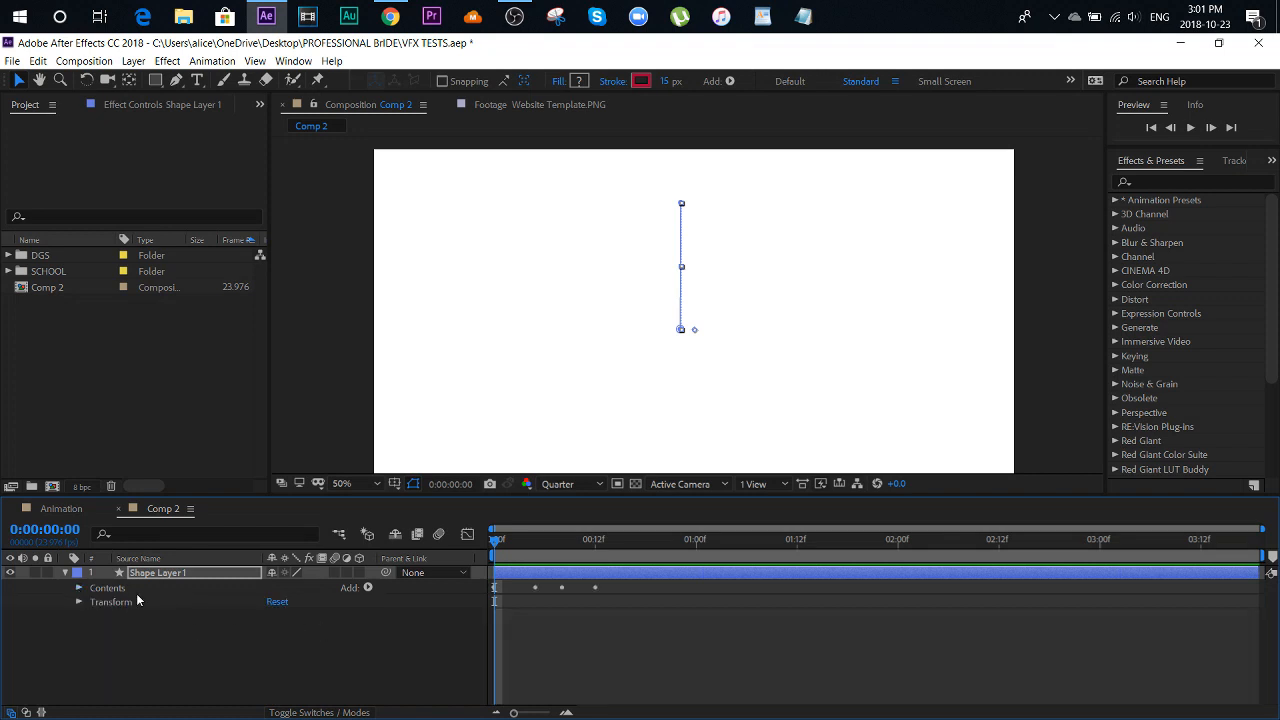
pyautogui.click(79, 588)
pyautogui.click(93, 615)
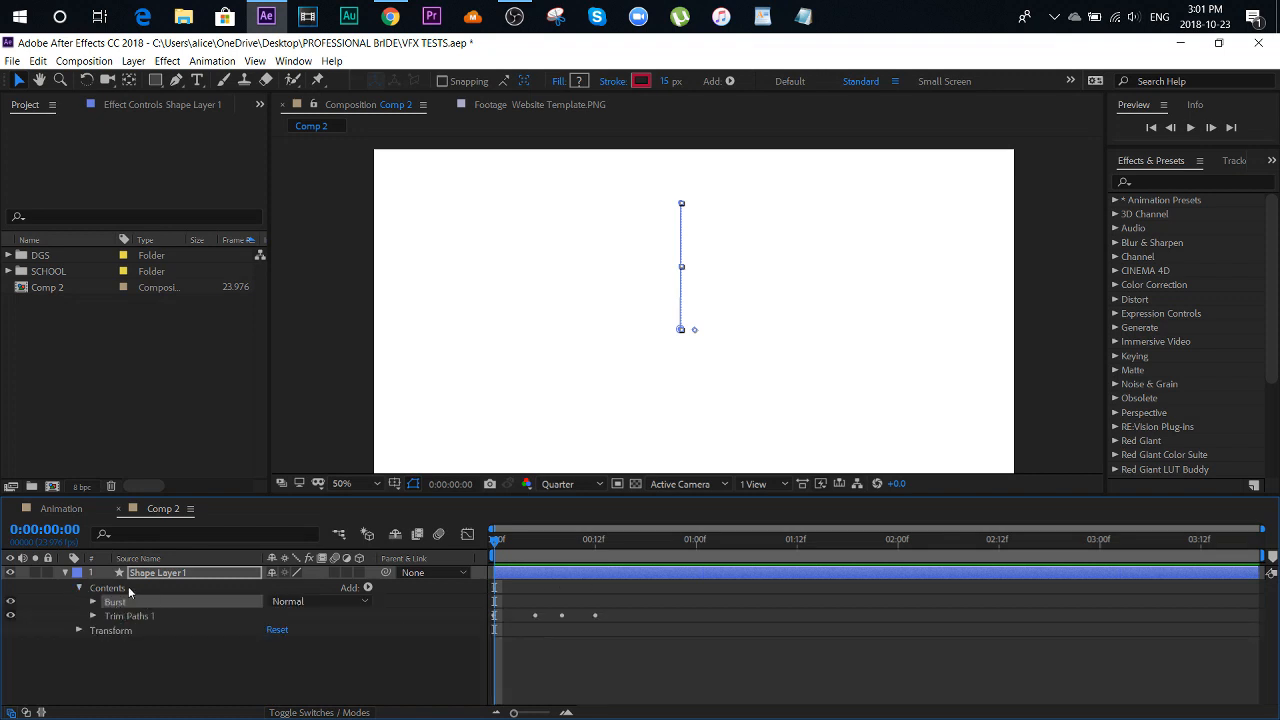
pyautogui.click(128, 587)
pyautogui.click(368, 588)
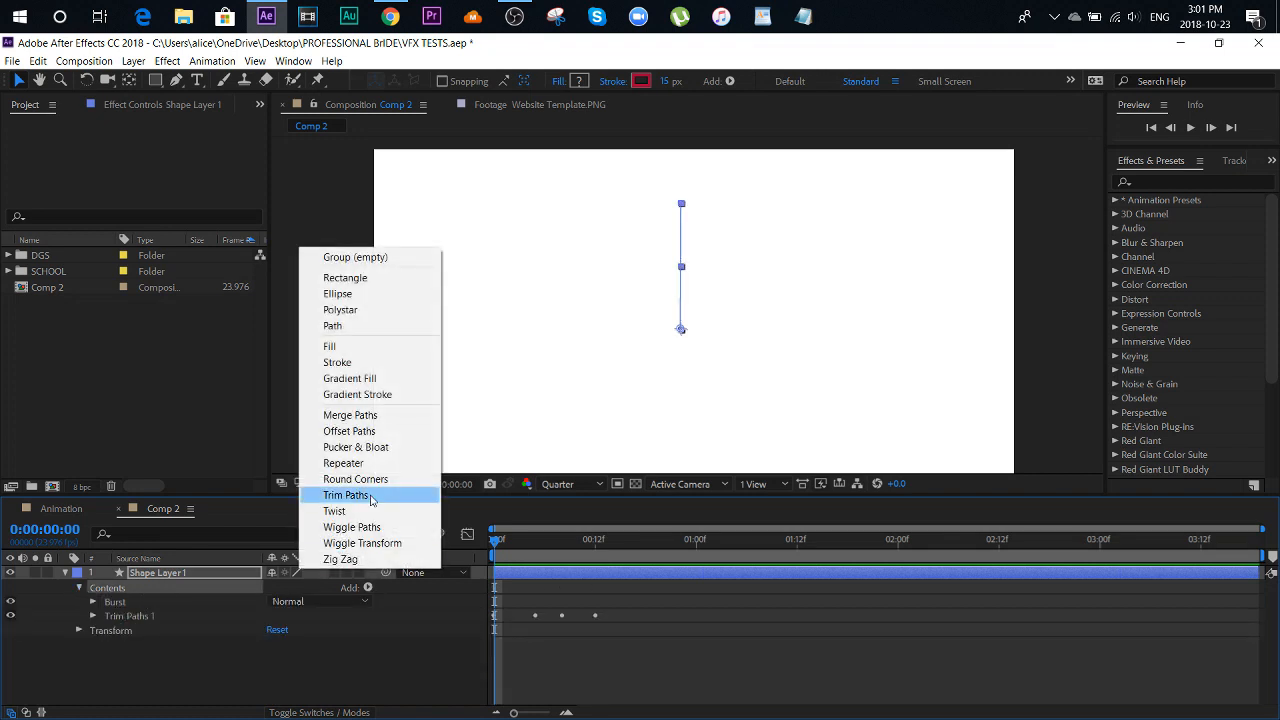
pyautogui.click(361, 464)
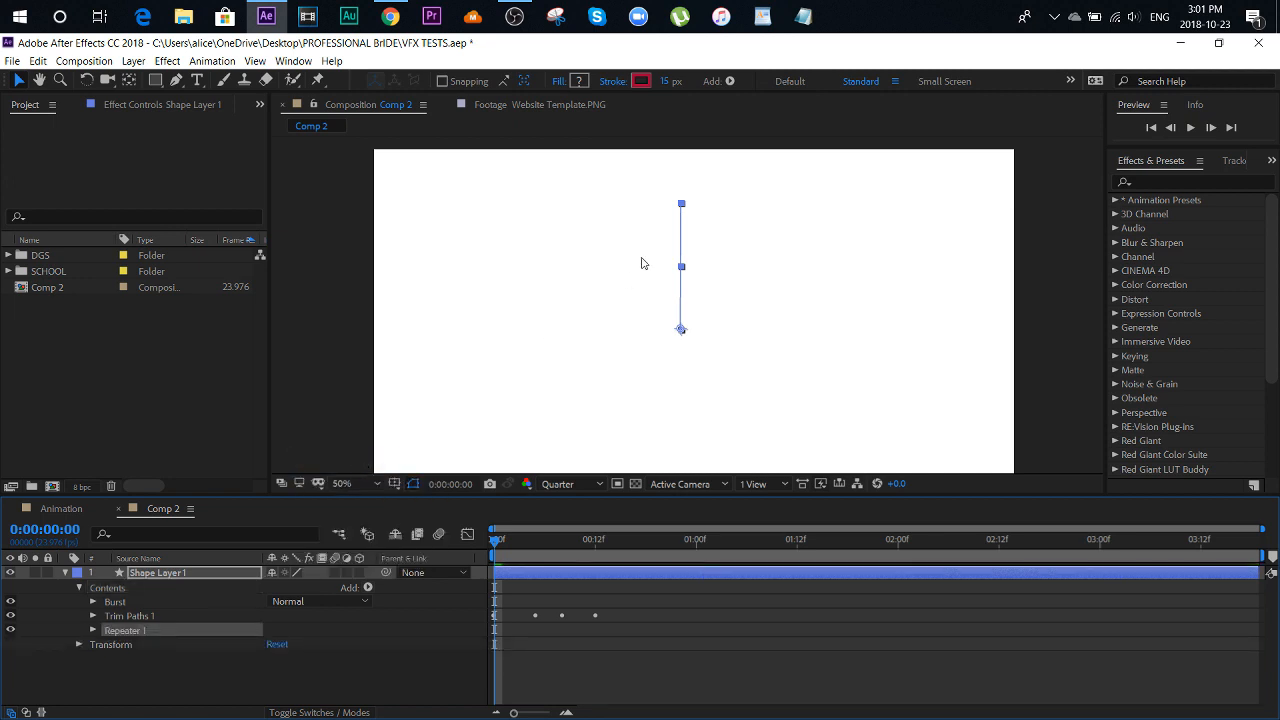
pyautogui.press(',')
pyautogui.press(',')
pyautogui.moveTo(507, 545); pyautogui.dragTo(580, 545)
pyautogui.press('space')
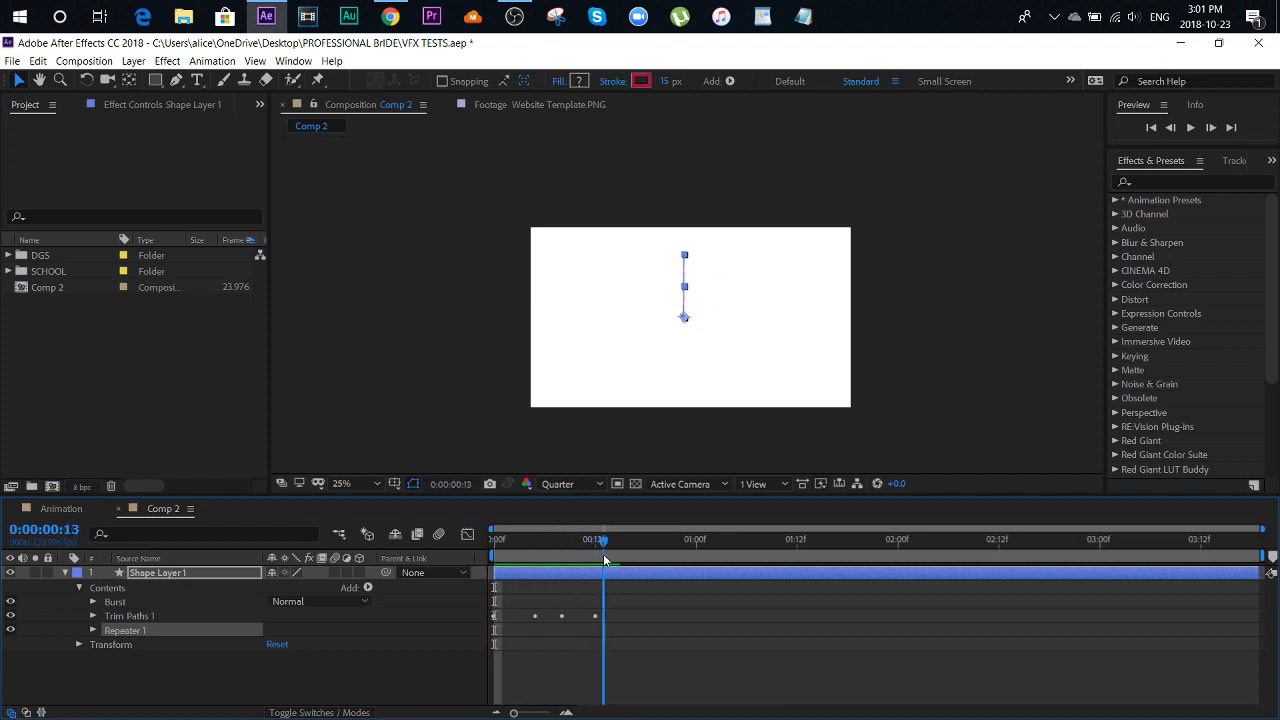
# Set the Repeater's Copies to 18 and its Offset to -8
pyautogui.click(93, 631)
pyautogui.press('.')
pyautogui.moveTo(530, 541); pyautogui.dragTo(552, 545)
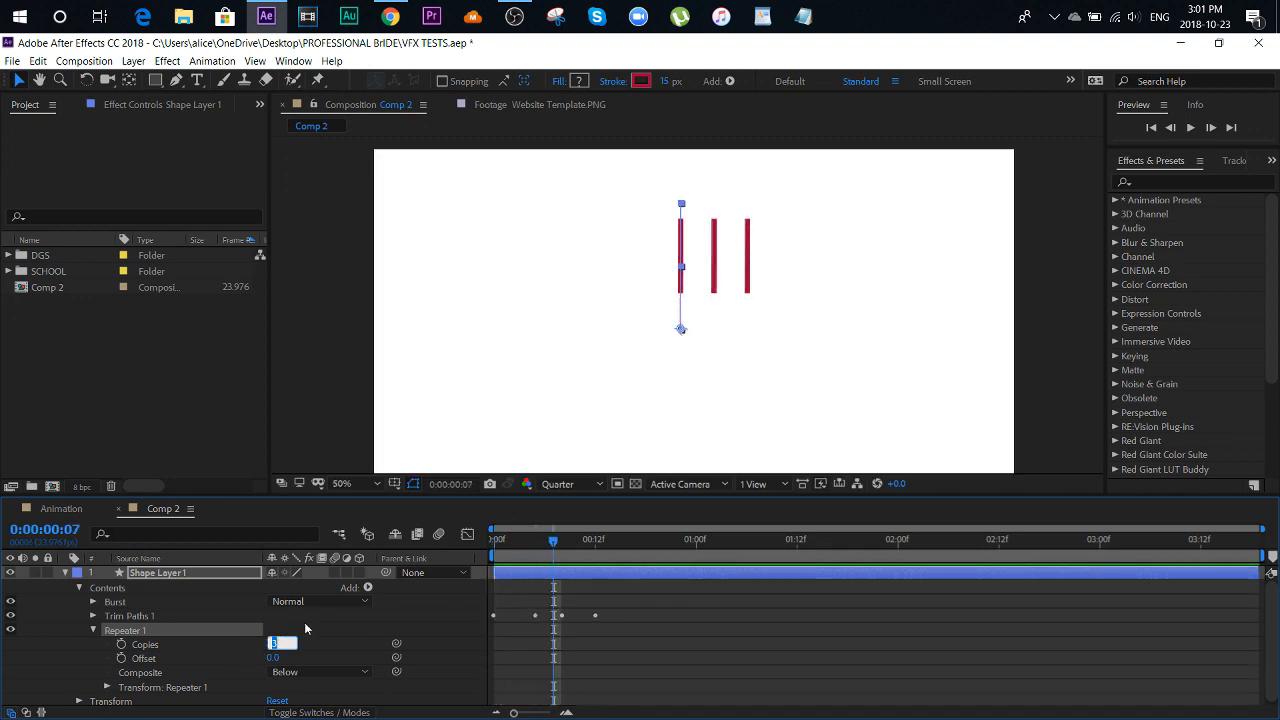
pyautogui.write('10')
pyautogui.press('Return')
pyautogui.moveTo(273, 658); pyautogui.dragTo(265, 658)
pyautogui.click(87, 653)
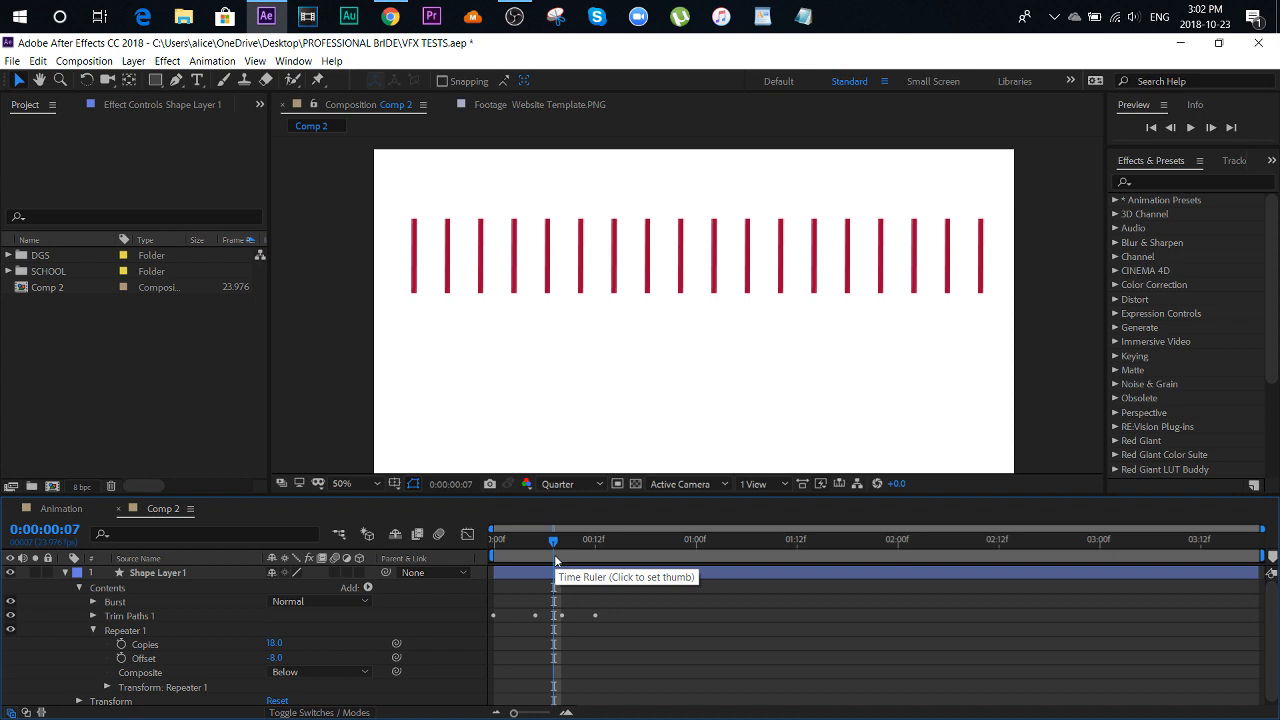
# Check the Repeater's transform properties, try other Offset values and return the Offset to -8
pyautogui.moveTo(575, 552)
pyautogui.mouseDown()
pyautogui.moveTo(586, 552)
pyautogui.moveTo(545, 552)
pyautogui.mouseUp()
pyautogui.click(108, 688)
pyautogui.scroll(-2, 229, 658)
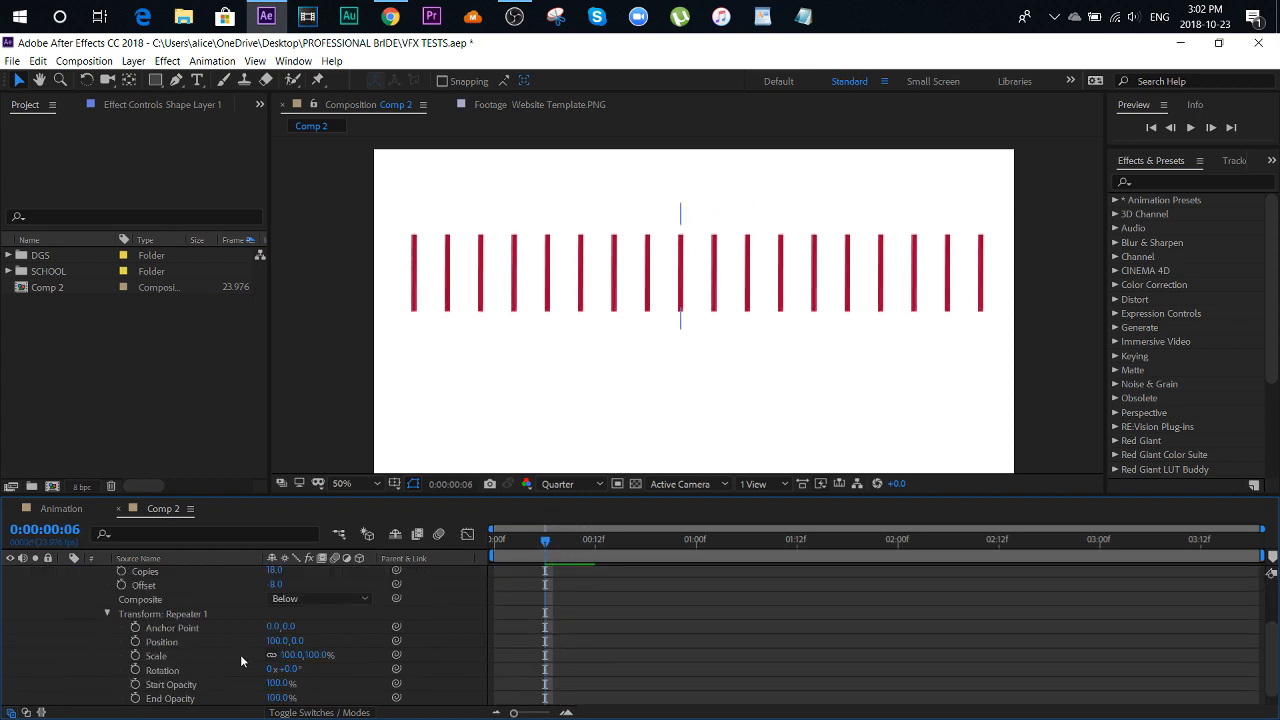
pyautogui.click(108, 613)
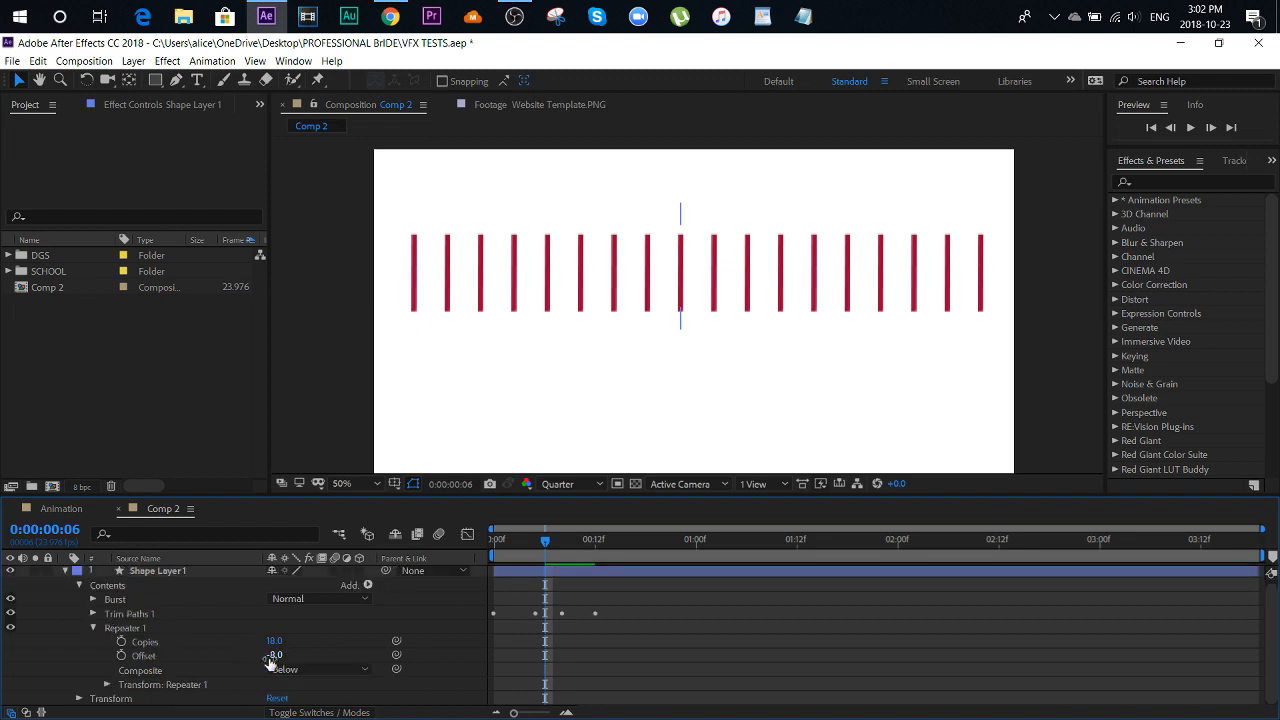
pyautogui.moveTo(270, 656)
pyautogui.mouseDown()
pyautogui.moveTo(282, 656)
pyautogui.moveTo(77, 670)
pyautogui.mouseUp()
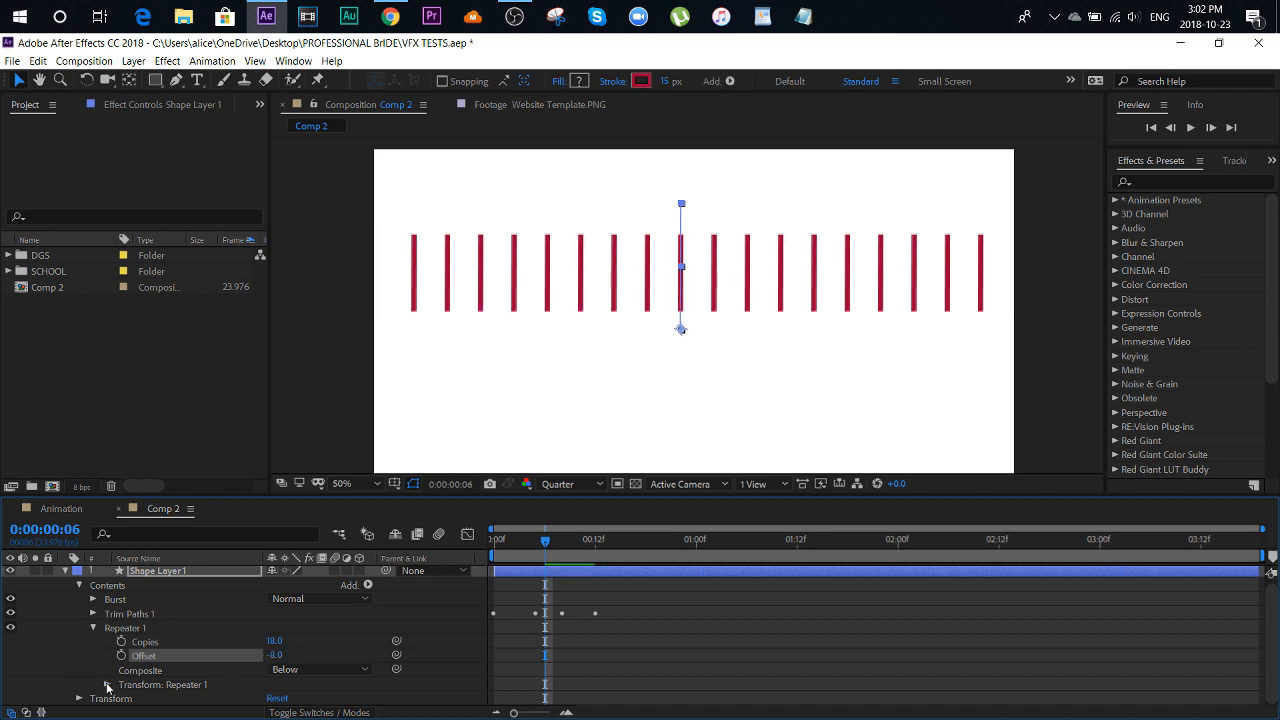
# Set the Repeater transform's Position to 0, 0
pyautogui.click(107, 685)
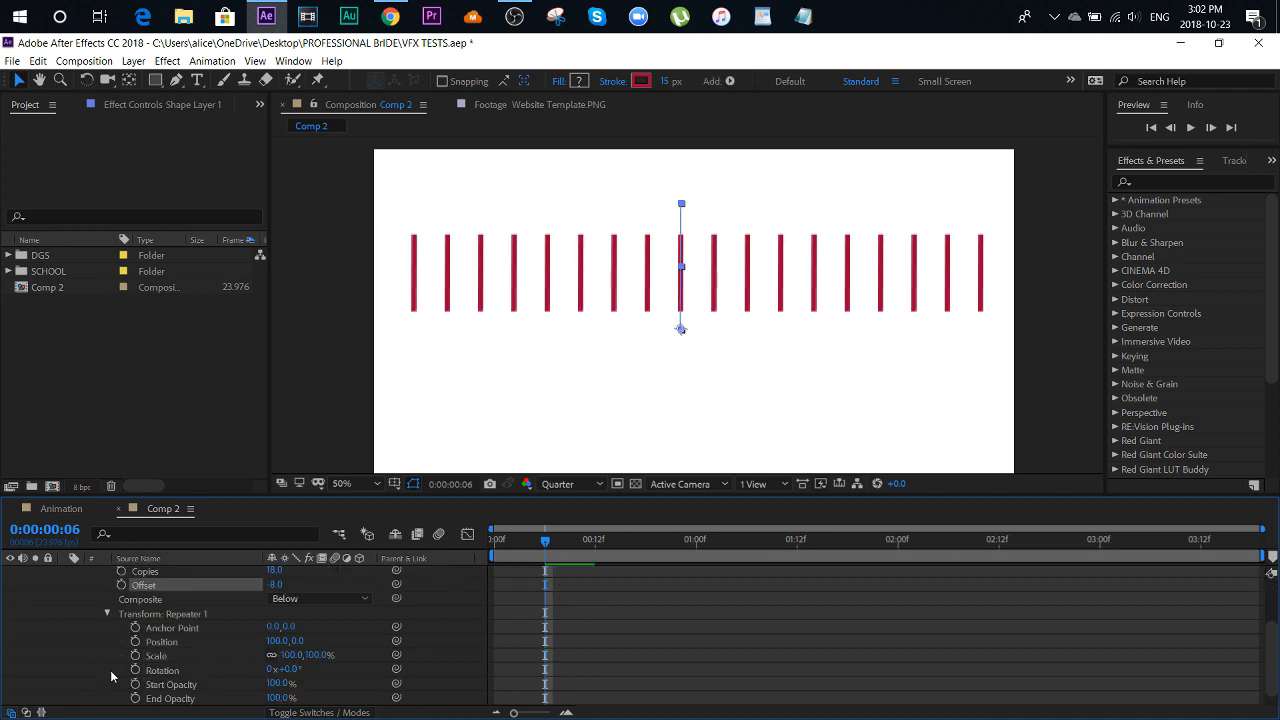
pyautogui.click(272, 642)
pyautogui.write('160')
pyautogui.write('0')
pyautogui.press('Return')
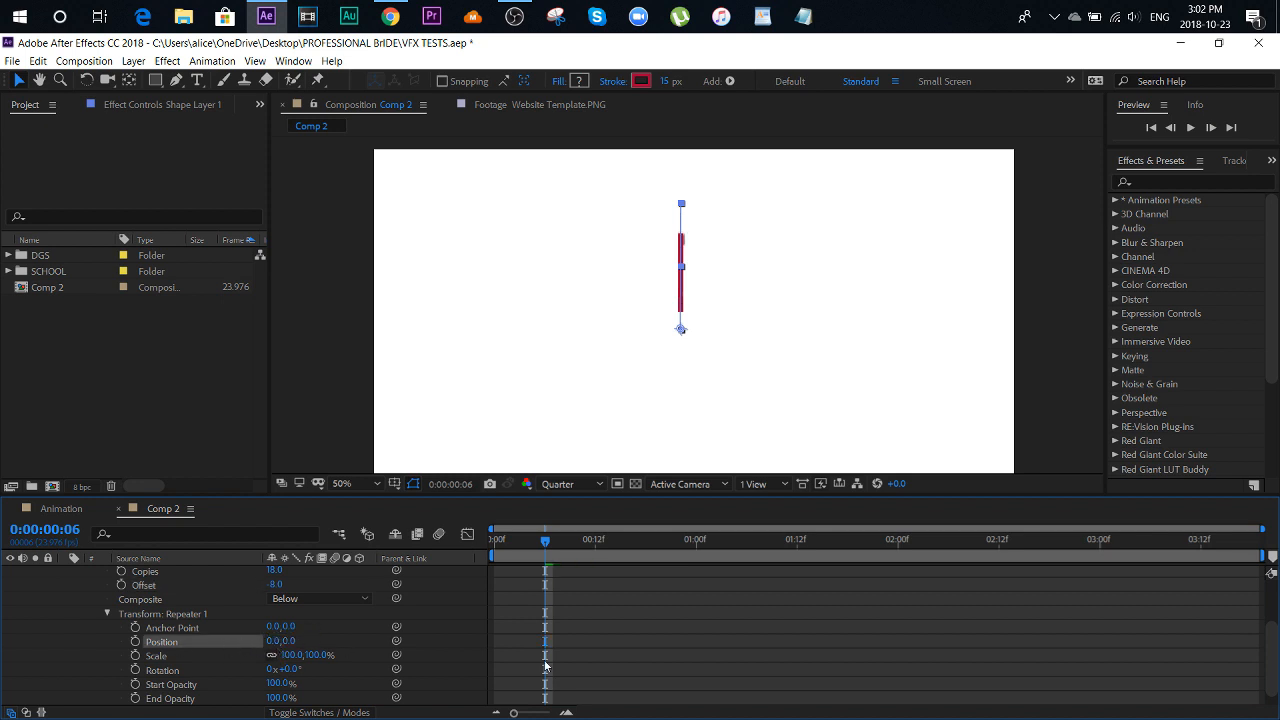
# Set the Repeater transform's Rotation to 20° so the copies fan into a full circle
pyautogui.moveTo(288, 669); pyautogui.dragTo(307, 667)
pyautogui.scroll(-2, 665, 464)
pyautogui.scroll(2, 700, 375)
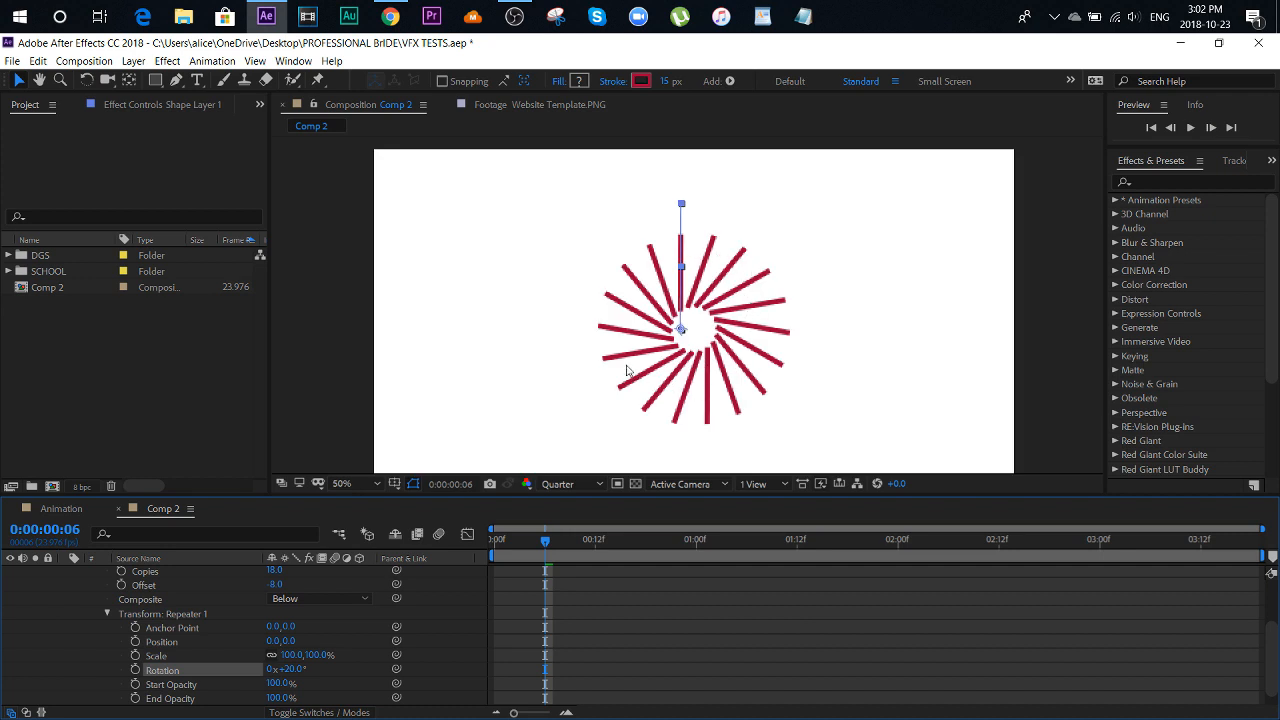
pyautogui.scroll(-2, 735, 345)
pyautogui.scroll(2, 701, 382)
# Try to nudge the burst inside the composition and undo the change
pyautogui.moveTo(681, 337); pyautogui.dragTo(684, 333)
pyautogui.click(37, 61)
pyautogui.click(60, 80)
# Expand the Burst group and examine where its path and group transform sit relative to the burst's centre
pyautogui.scroll(3, 171, 600)
pyautogui.click(125, 602)
pyautogui.click(93, 602)
pyautogui.click(140, 617)
pyautogui.click(681, 330)
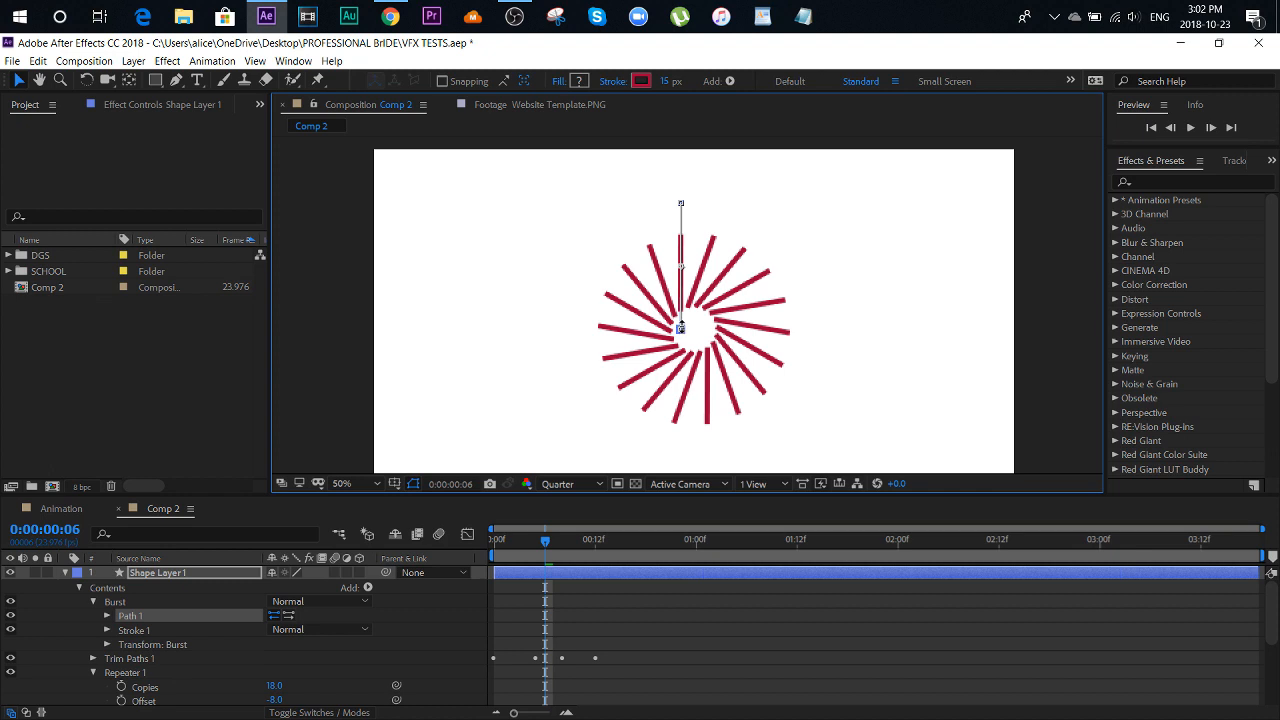
pyautogui.press('.')
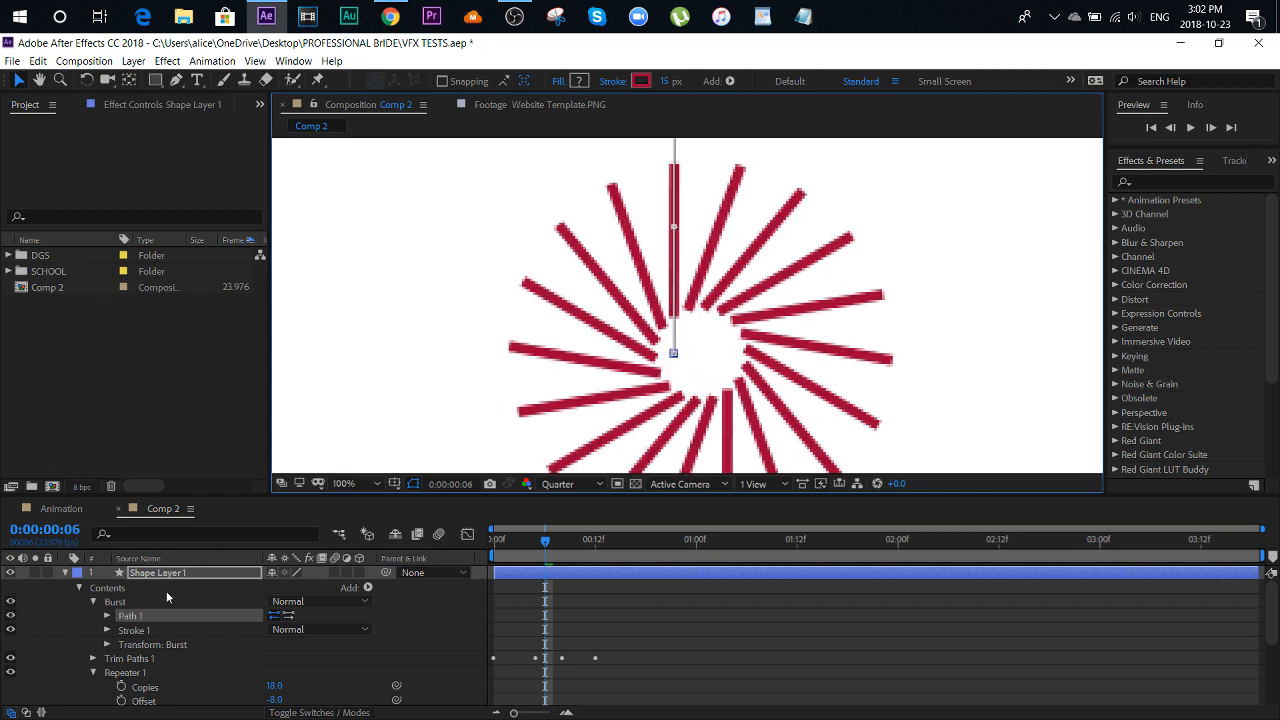
pyautogui.click(152, 644)
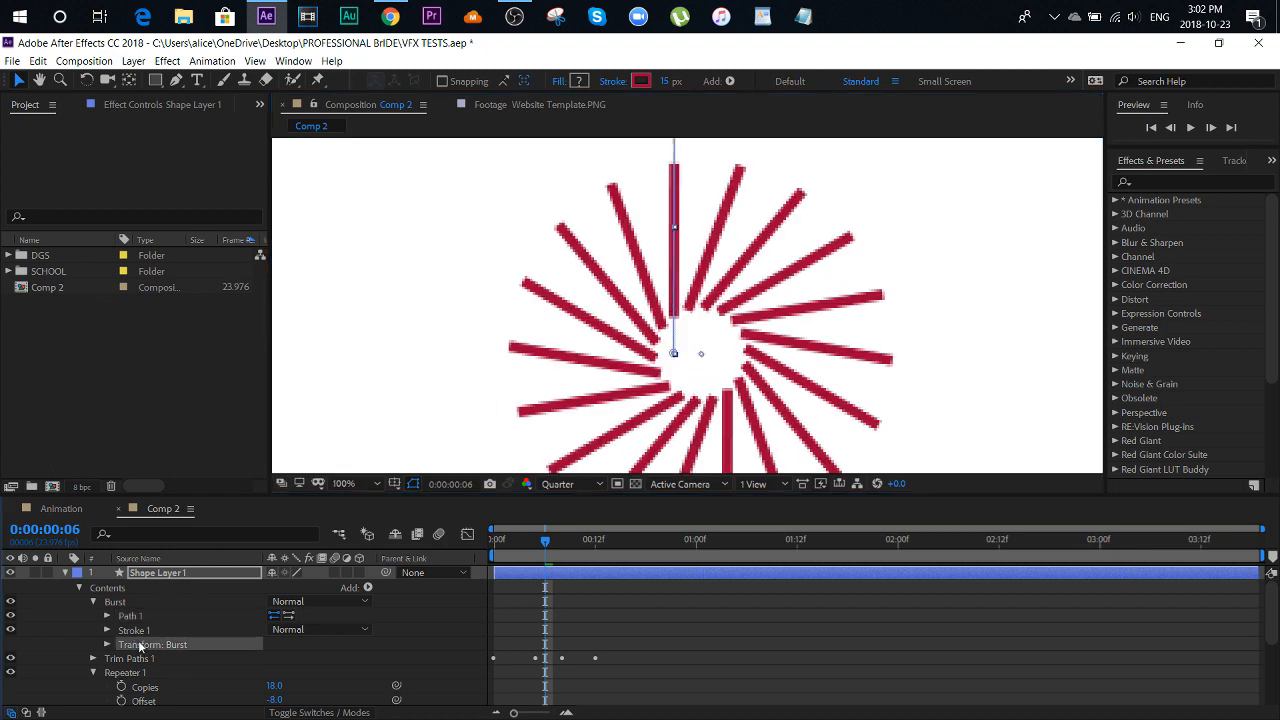
pyautogui.click(705, 356)
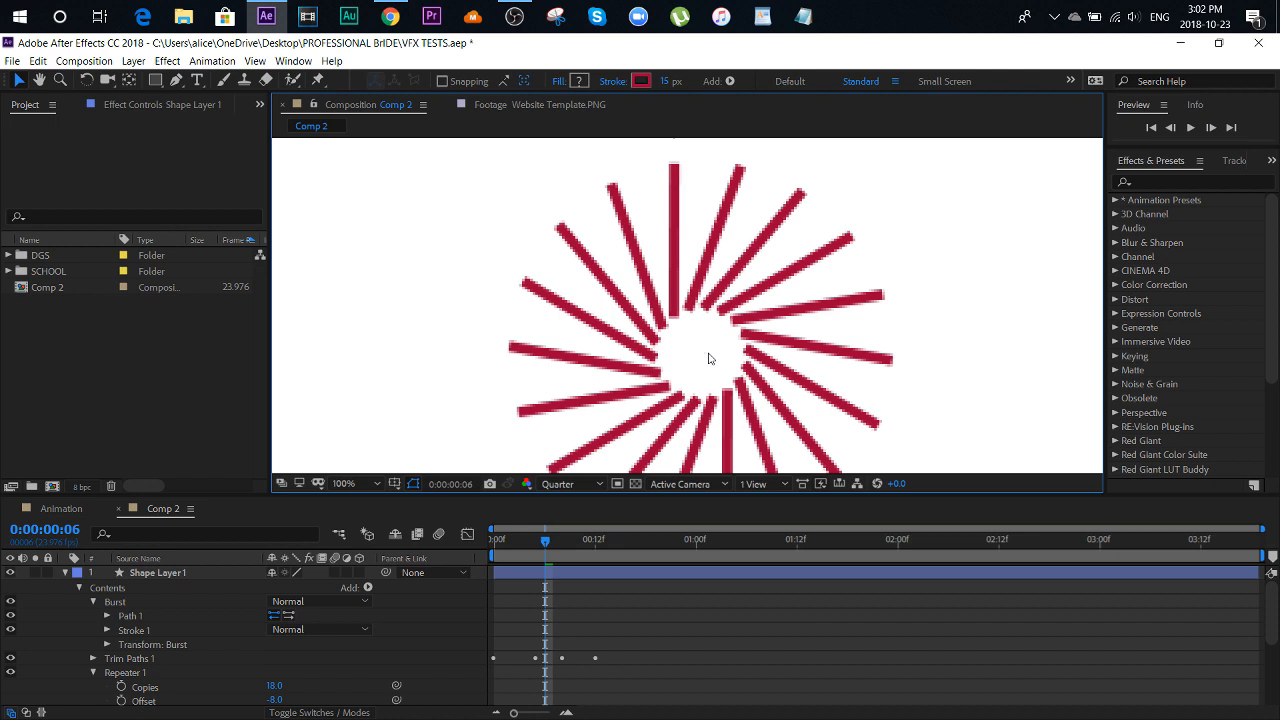
# Set the Burst group transform's Position to 43, 0 to align the rays around a common centre
pyautogui.click(160, 645)
pyautogui.click(108, 645)
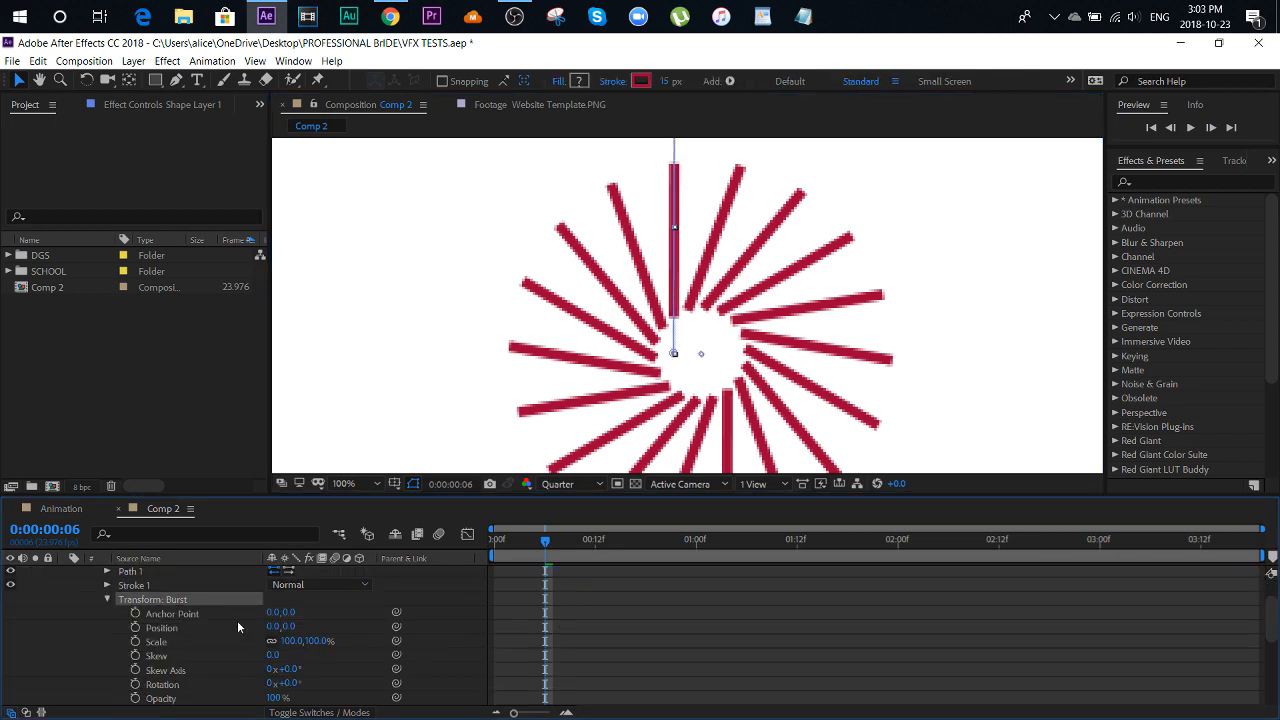
pyautogui.moveTo(276, 627); pyautogui.dragTo(299, 618)
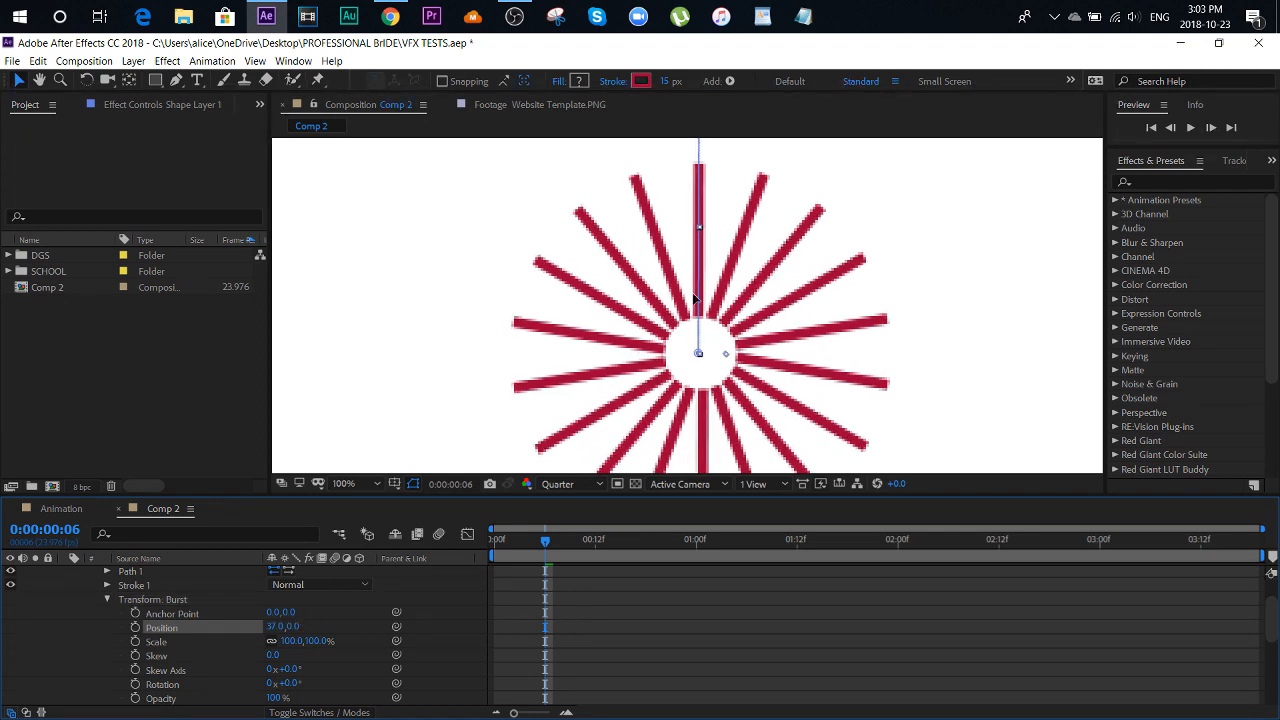
pyautogui.scroll(-4, 696, 298)
pyautogui.scroll(2, 697, 330)
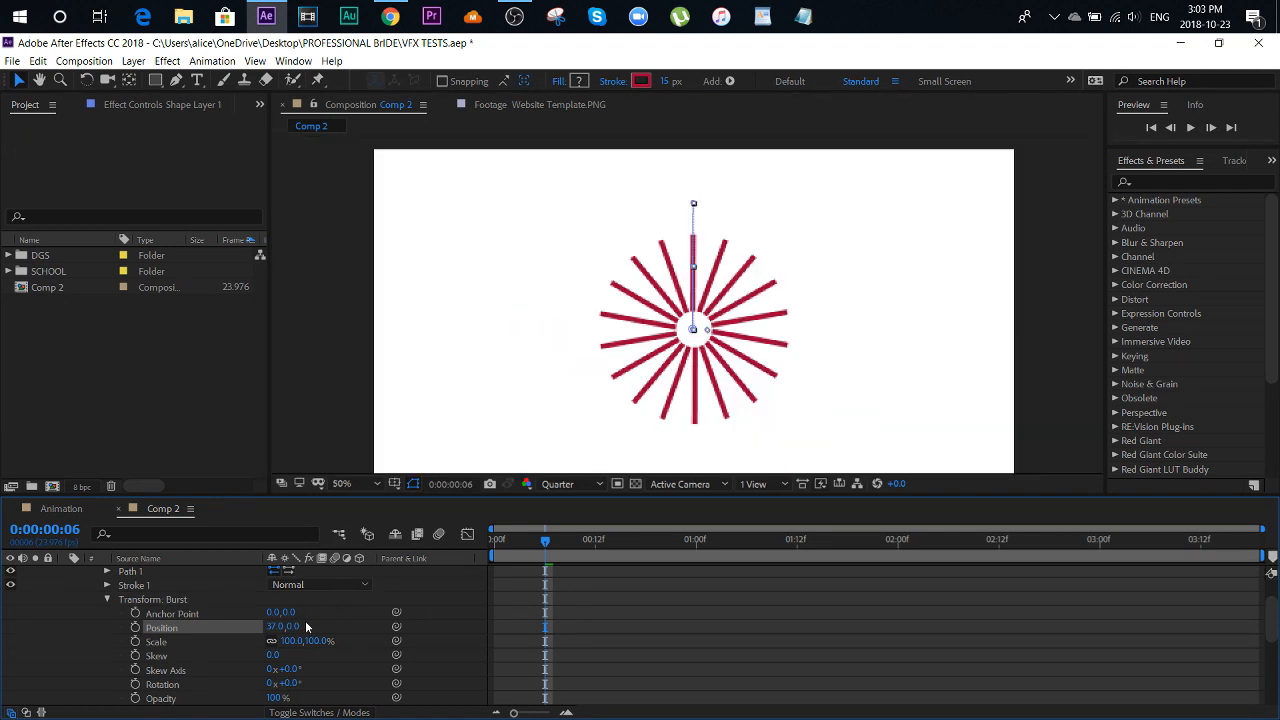
pyautogui.moveTo(280, 626)
pyautogui.mouseDown()
pyautogui.moveTo(232, 627)
pyautogui.moveTo(285, 627)
pyautogui.mouseUp()
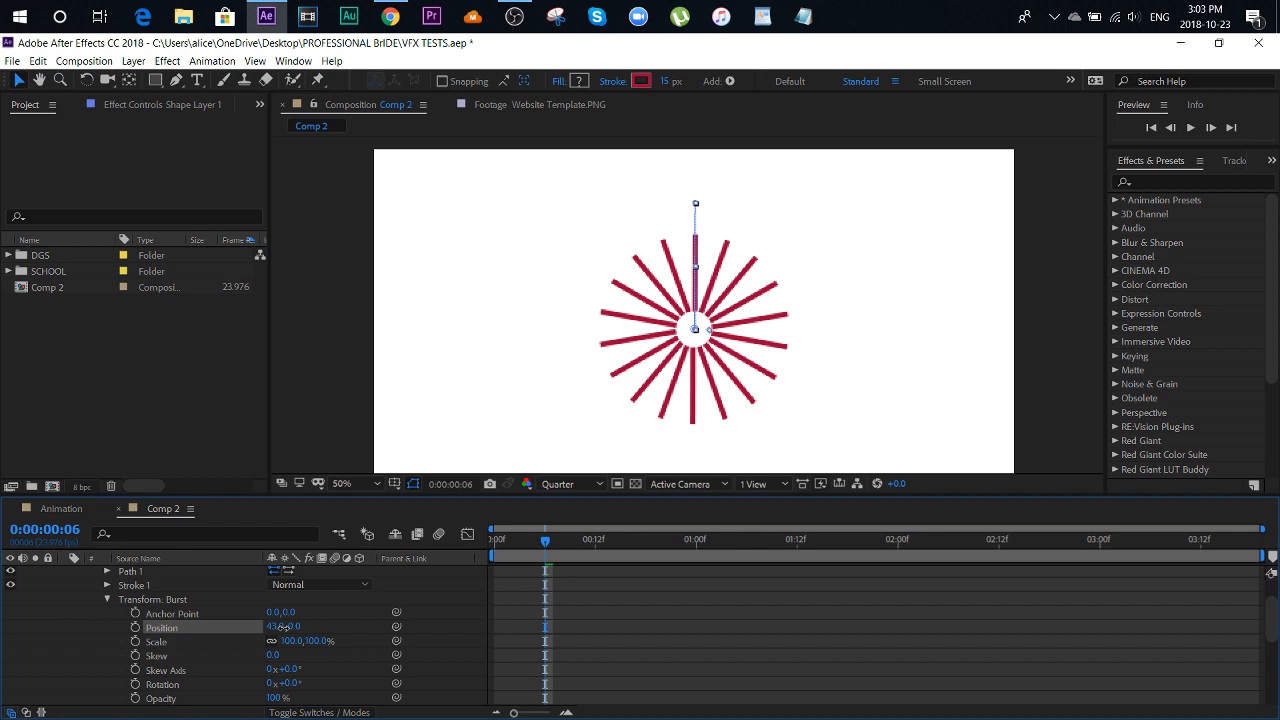
# Collapse the Burst and Repeater groups and expand the shape layer's own Transform properties
pyautogui.click(107, 600)
pyautogui.click(153, 599)
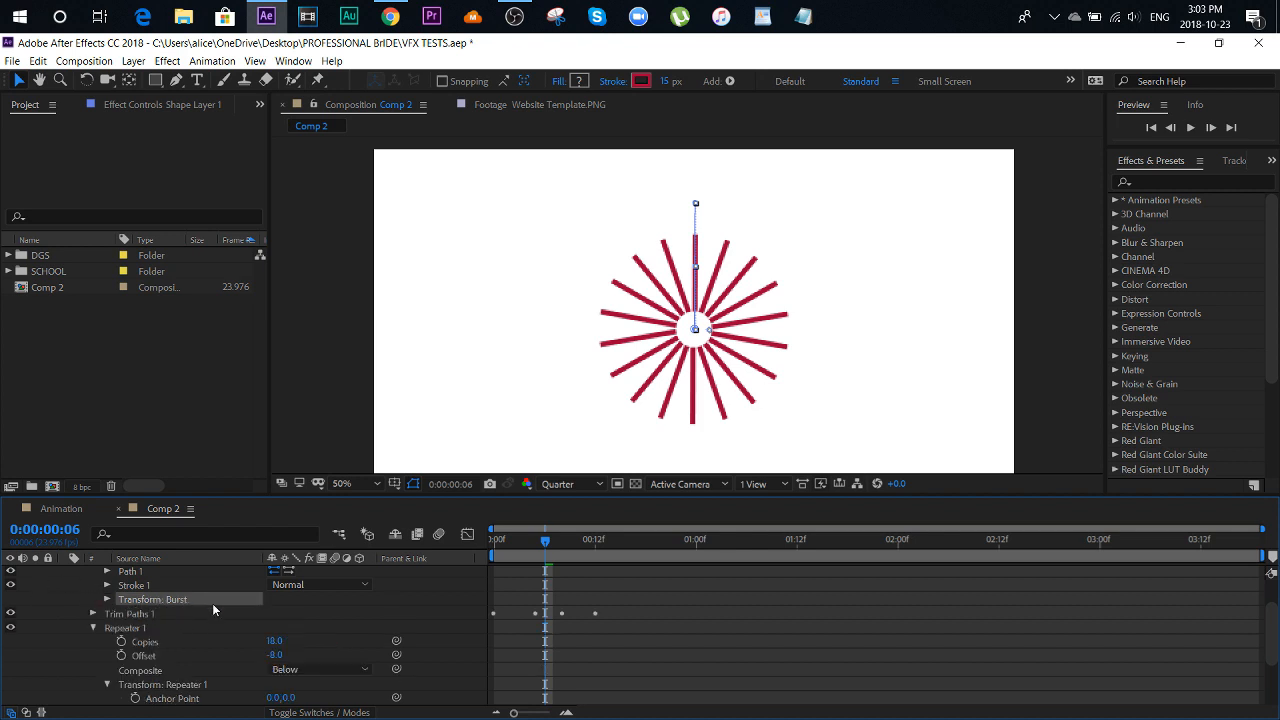
pyautogui.scroll(2, 181, 599)
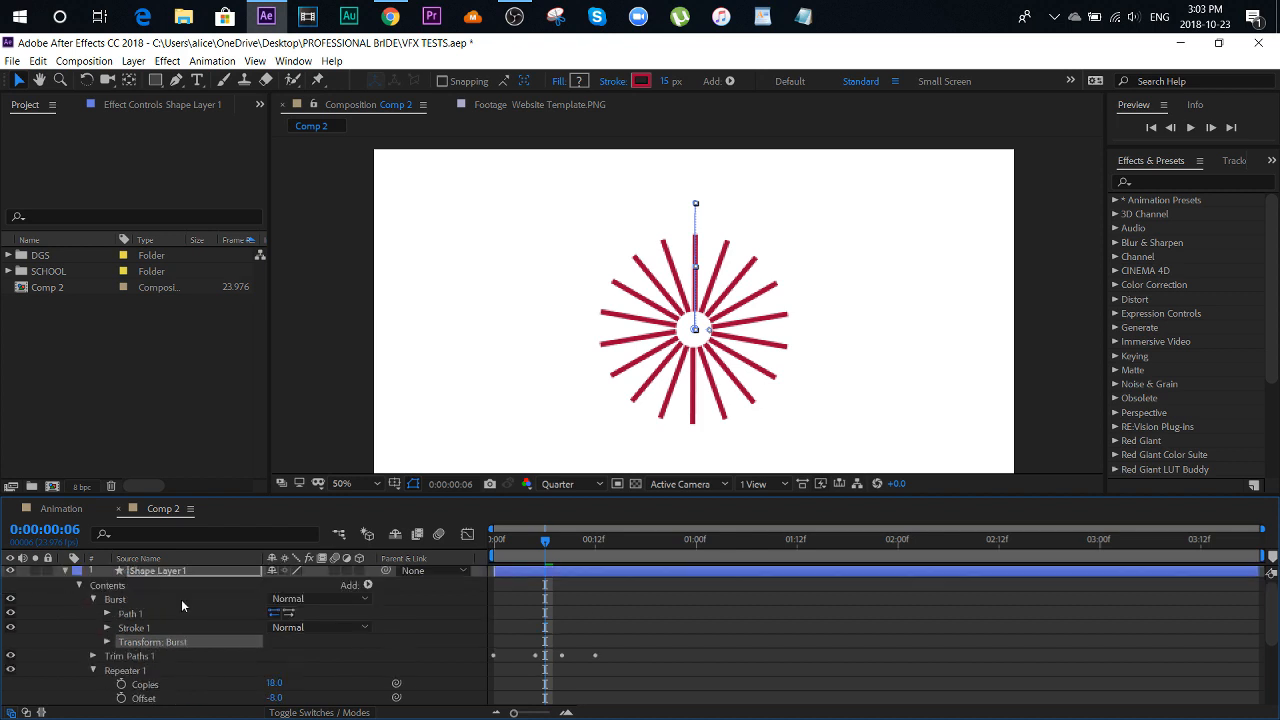
pyautogui.click(131, 600)
pyautogui.click(94, 599)
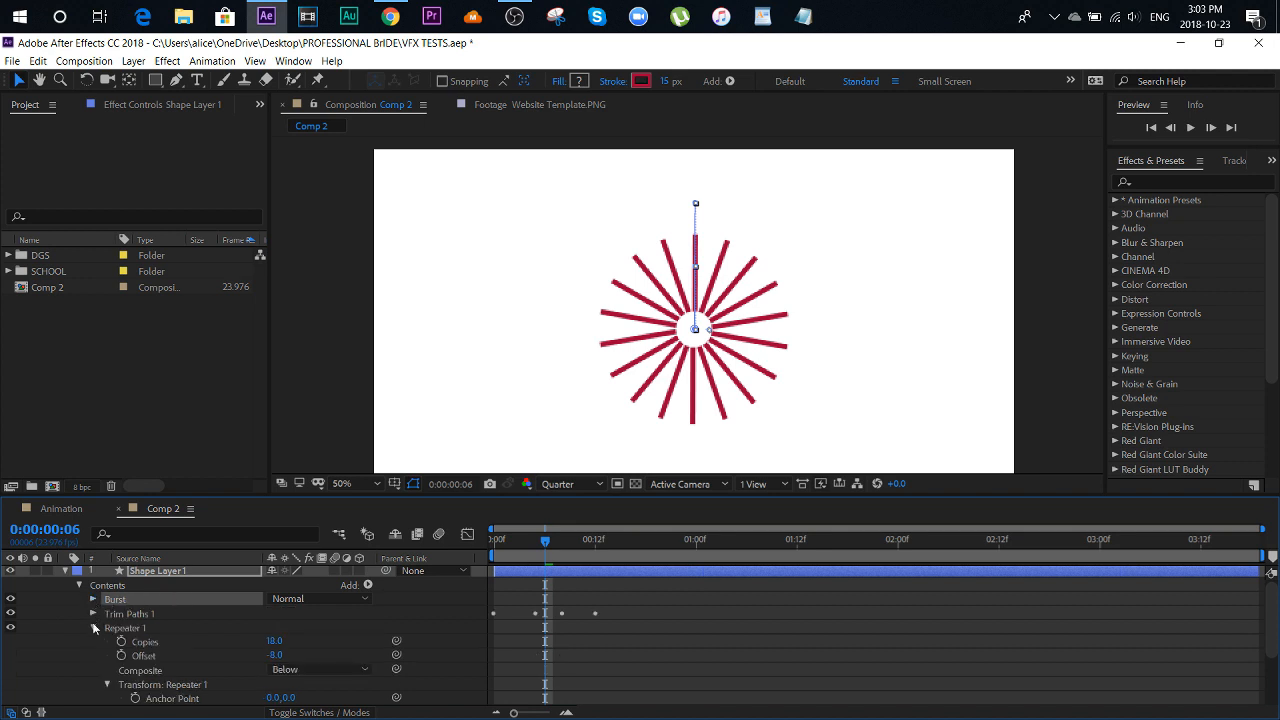
pyautogui.click(100, 645)
pyautogui.click(78, 644)
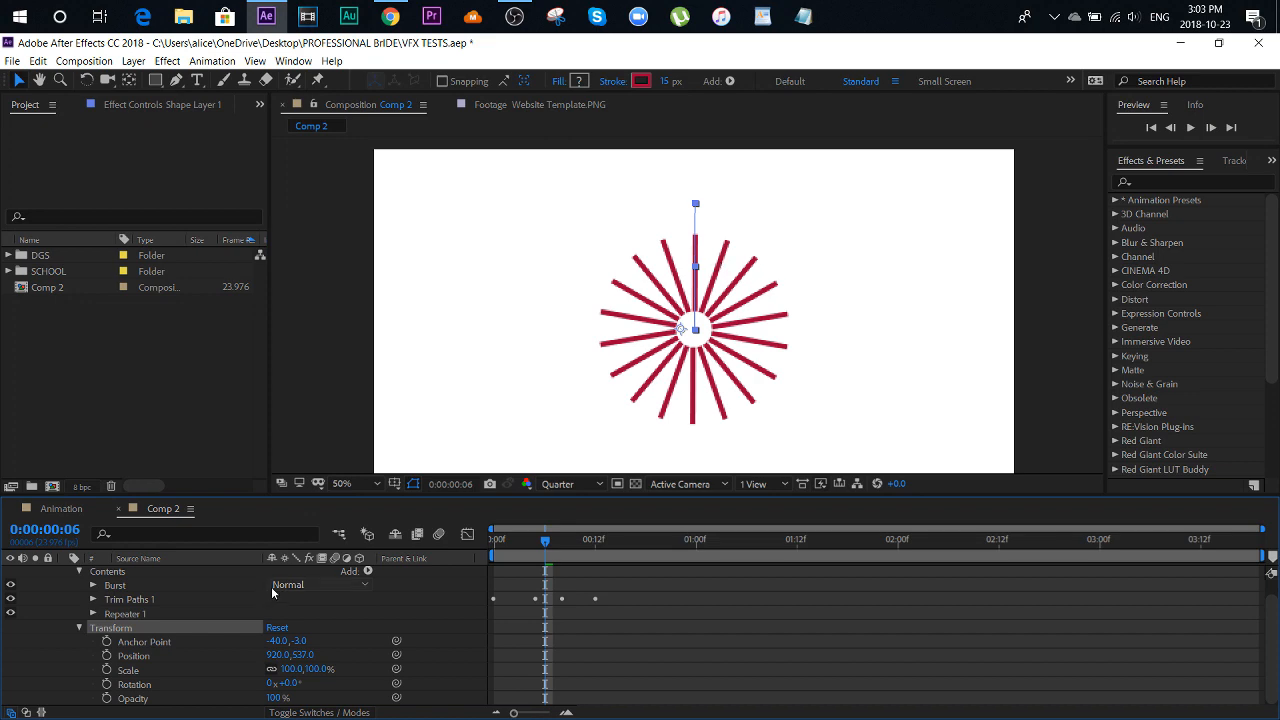
# Try scaling the shape layer to about 148%, undo the change and collapse its Transform group
pyautogui.moveTo(284, 668); pyautogui.dragTo(325, 667)
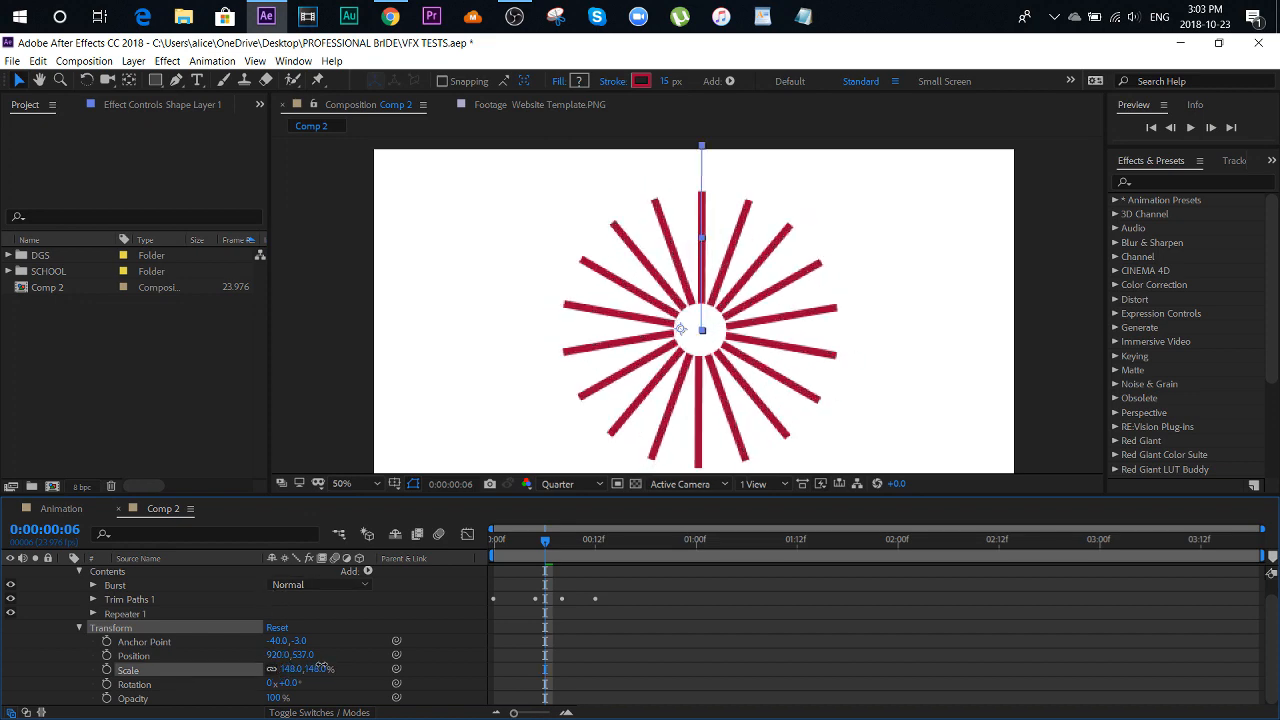
pyautogui.click(38, 61)
pyautogui.click(46, 80)
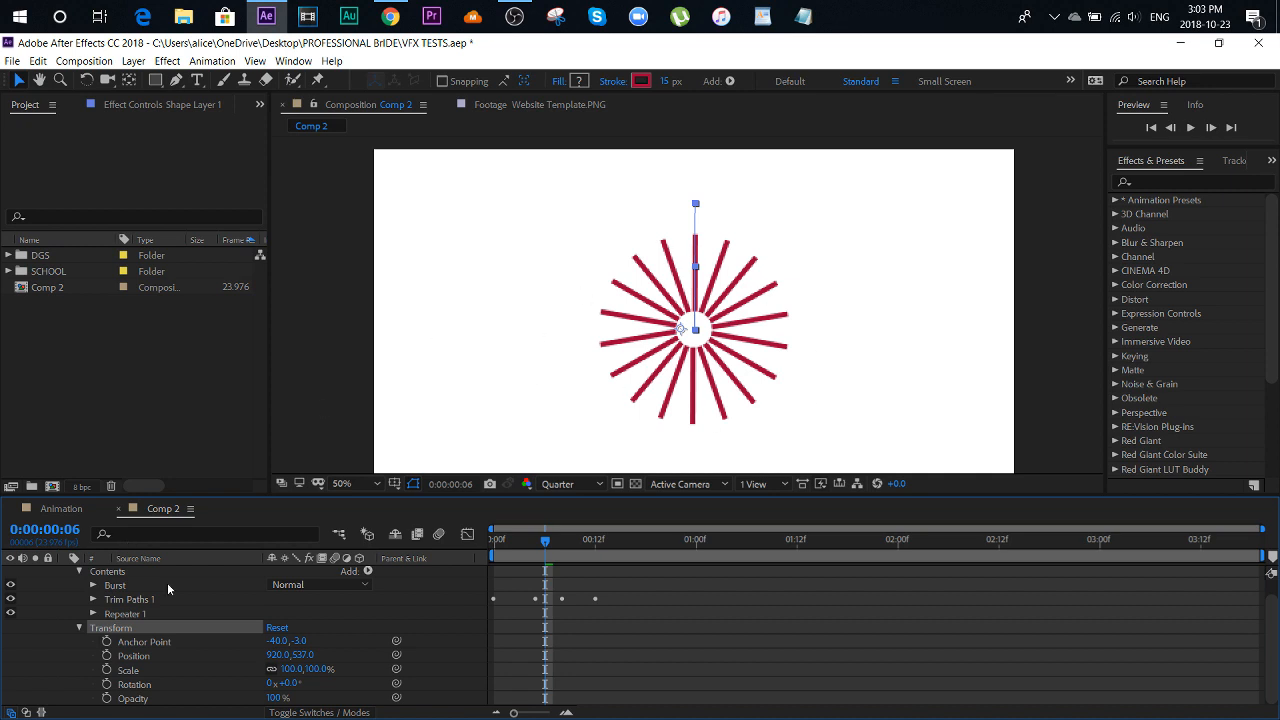
pyautogui.click(82, 628)
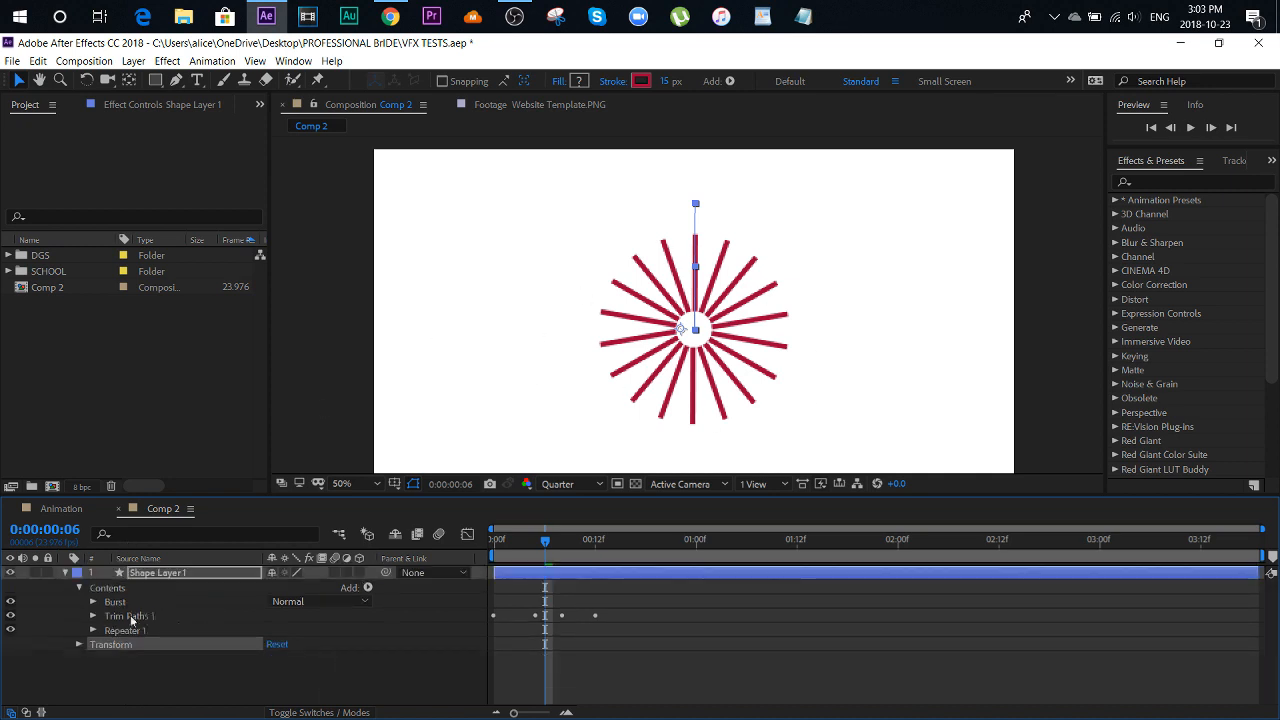
# Preview the burst from the first frame and delay the last Trim Paths Start and End keyframes to about frames 15 and 9
pyautogui.click(176, 573)
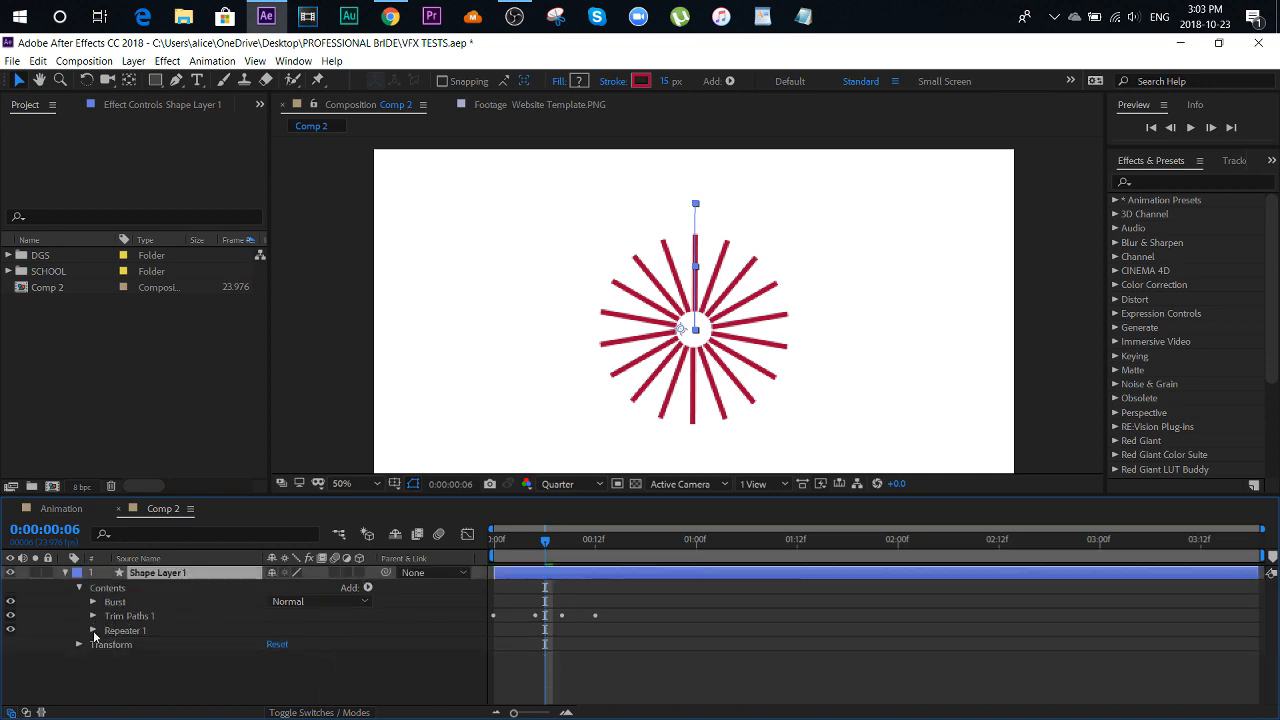
pyautogui.click(93, 630)
pyautogui.scroll(1, 490, 547)
pyautogui.moveTo(523, 546); pyautogui.dragTo(490, 544)
pyautogui.scroll(-2, 536, 350)
pyautogui.press('space')
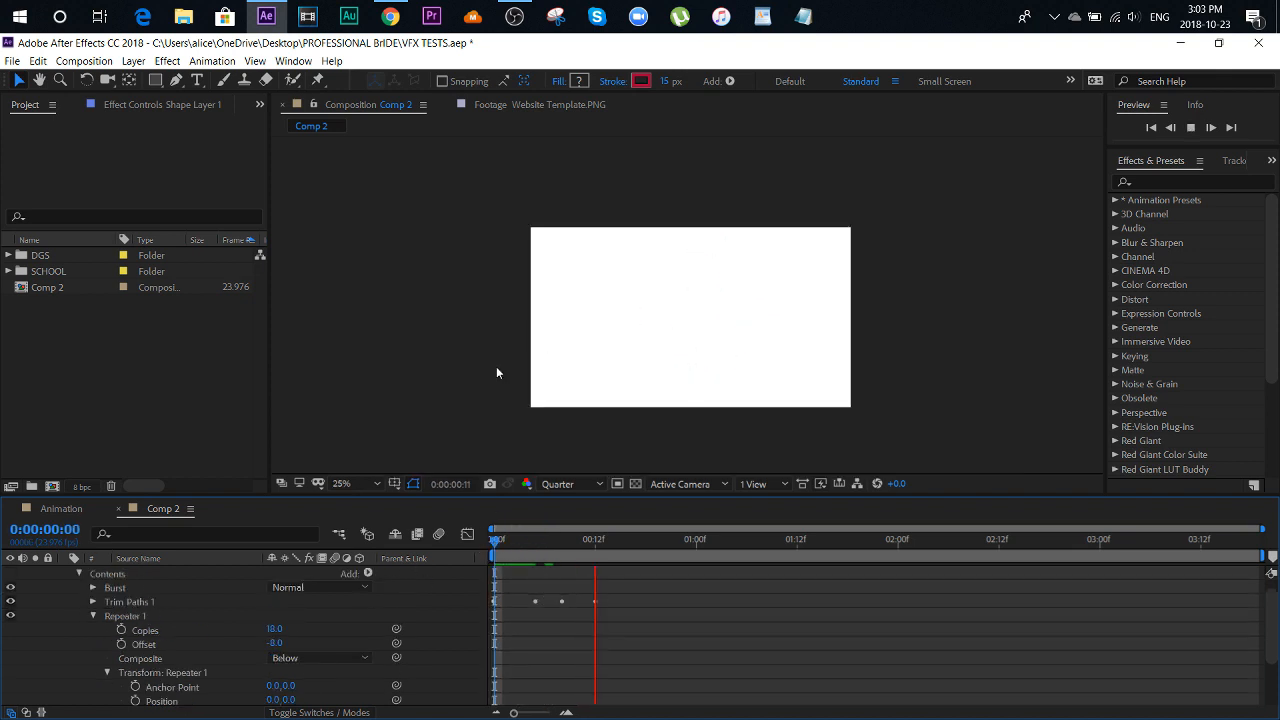
pyautogui.press('space')
pyautogui.click(580, 544)
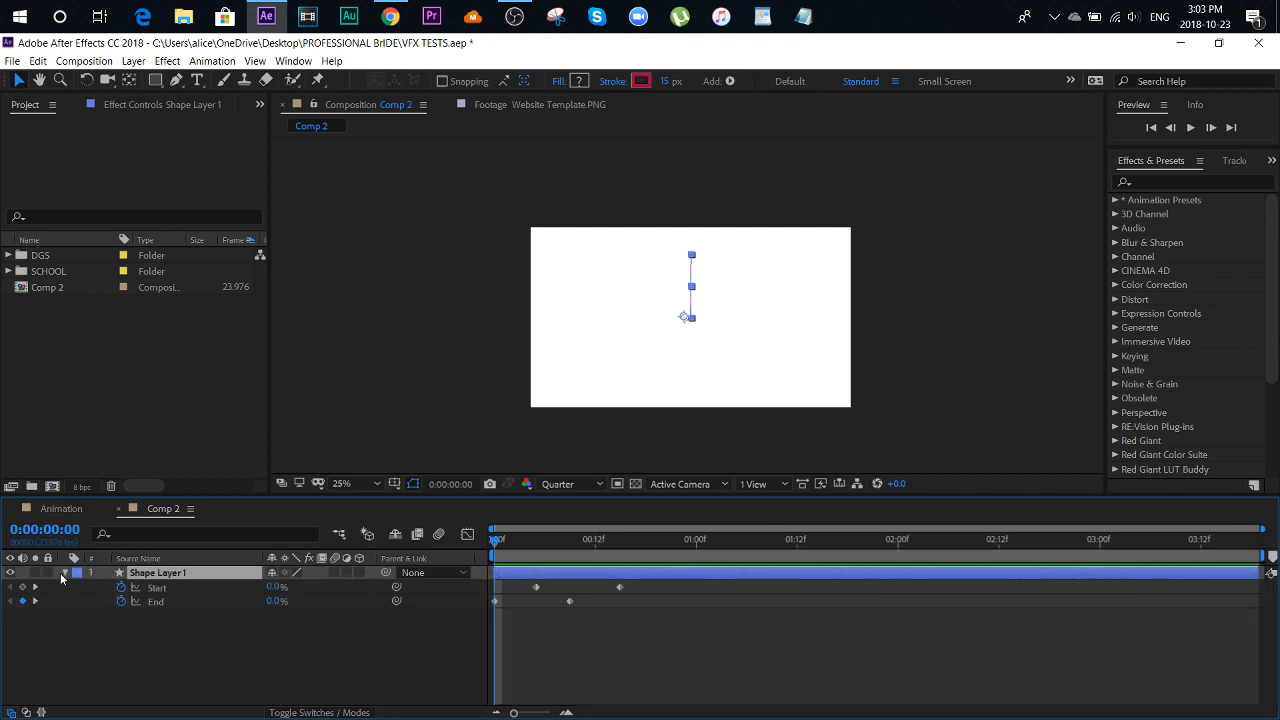
# Expand the Burst group's transform and start keyframing its Position at frame 0
pyautogui.click(65, 574)
pyautogui.click(66, 574)
pyautogui.click(93, 617)
pyautogui.click(93, 602)
pyautogui.click(149, 645)
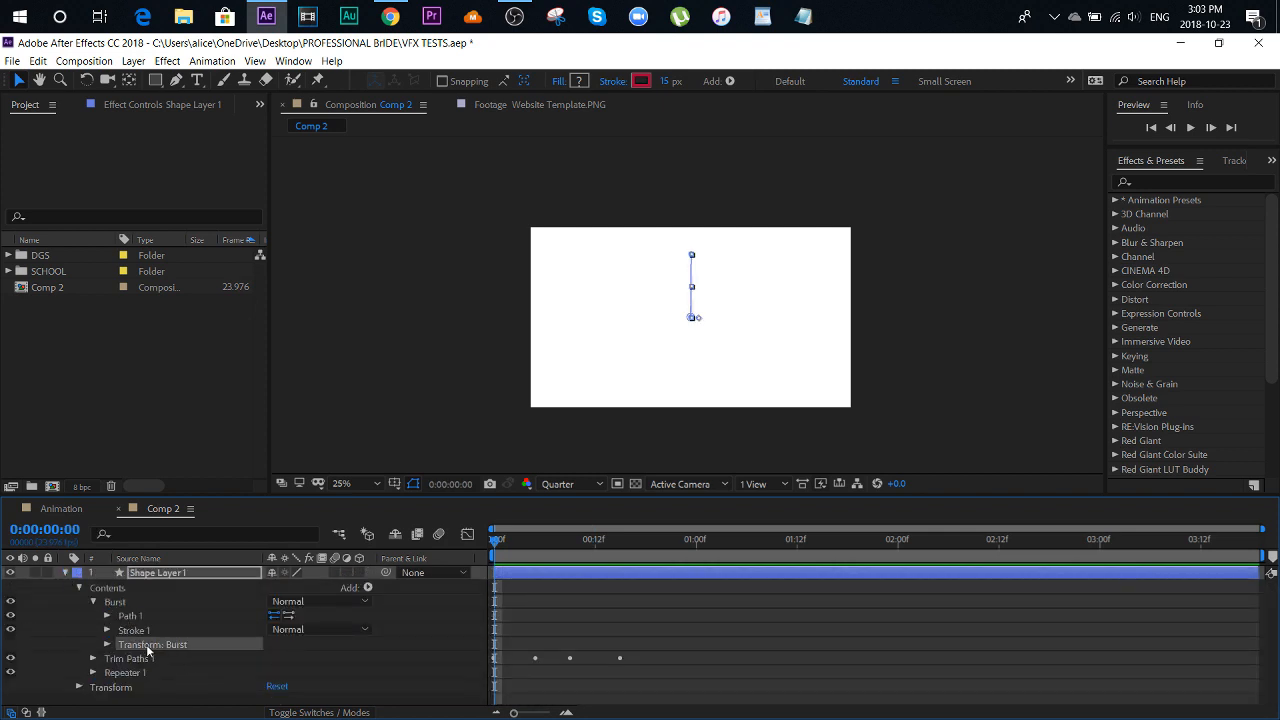
pyautogui.click(107, 645)
pyautogui.click(135, 627)
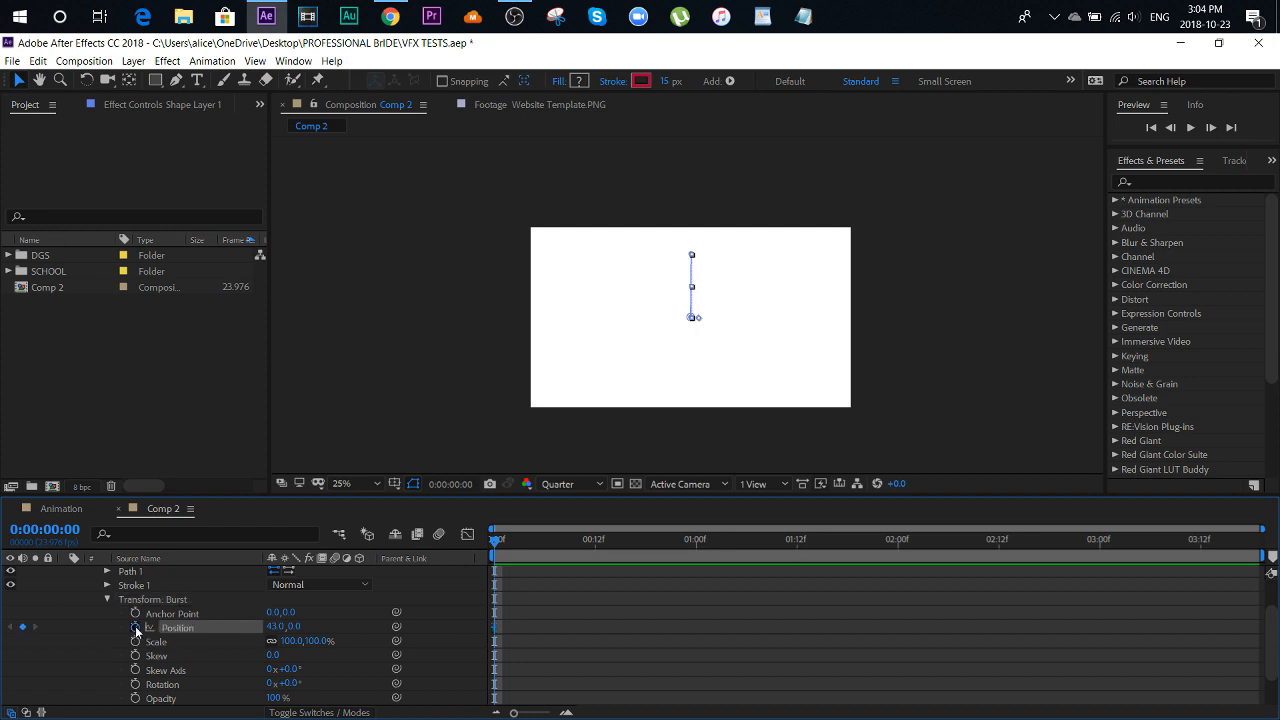
# At frame 10, set the Burst transform's Position to 43, -178 to push the rays outward
pyautogui.scroll(2, 135, 630)
pyautogui.moveTo(512, 549); pyautogui.dragTo(578, 549)
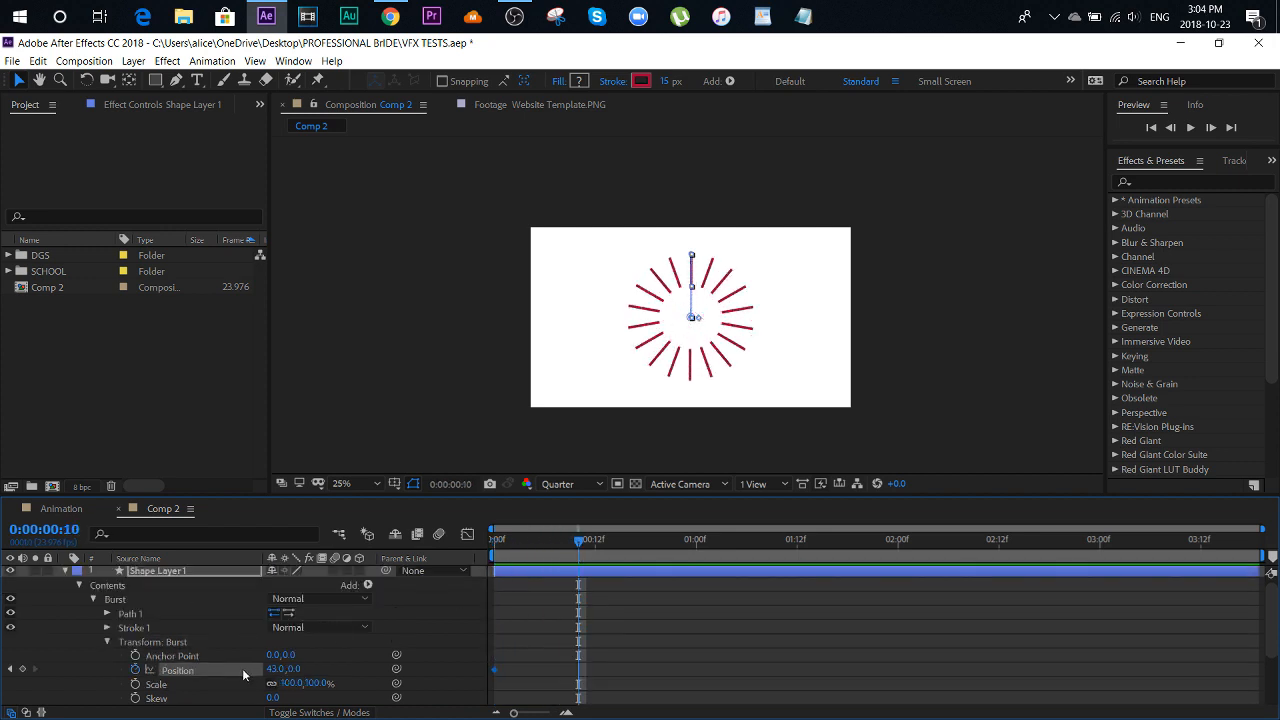
pyautogui.moveTo(293, 668); pyautogui.dragTo(160, 699)
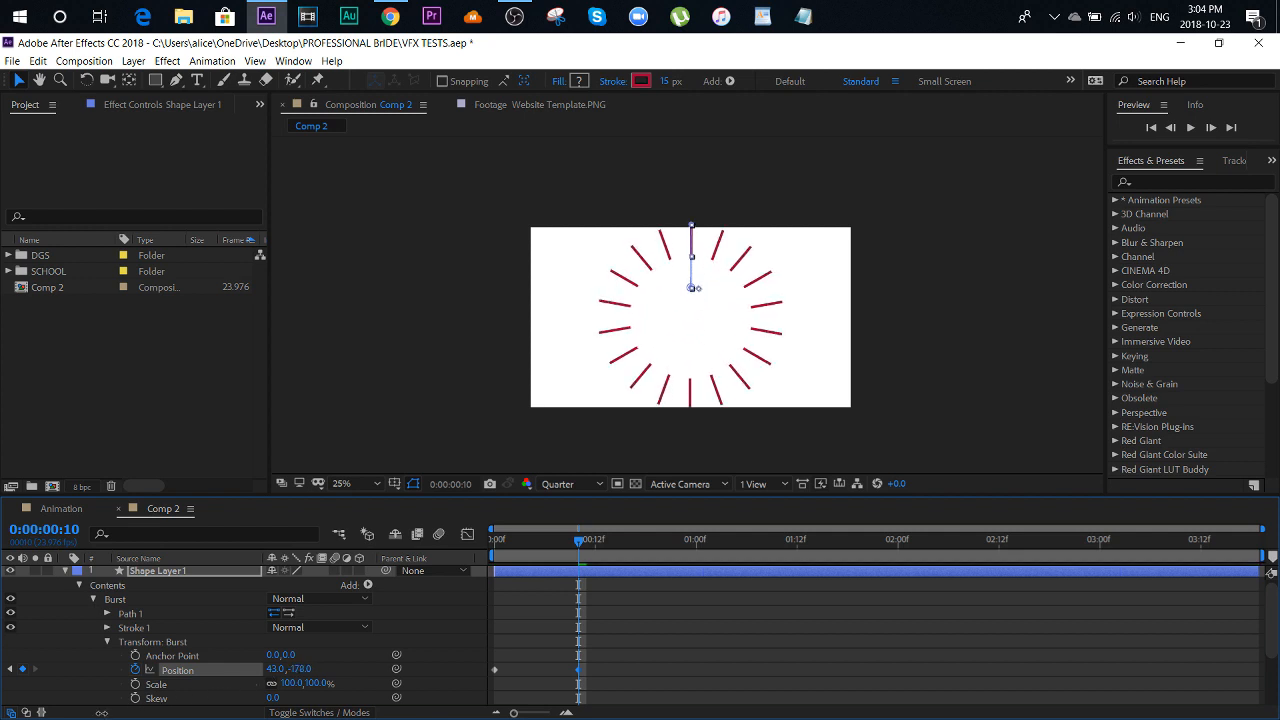
# Delay the second Burst Position keyframe to about frame 13 and preview the animation from the start
pyautogui.click(503, 548)
pyautogui.press('space')
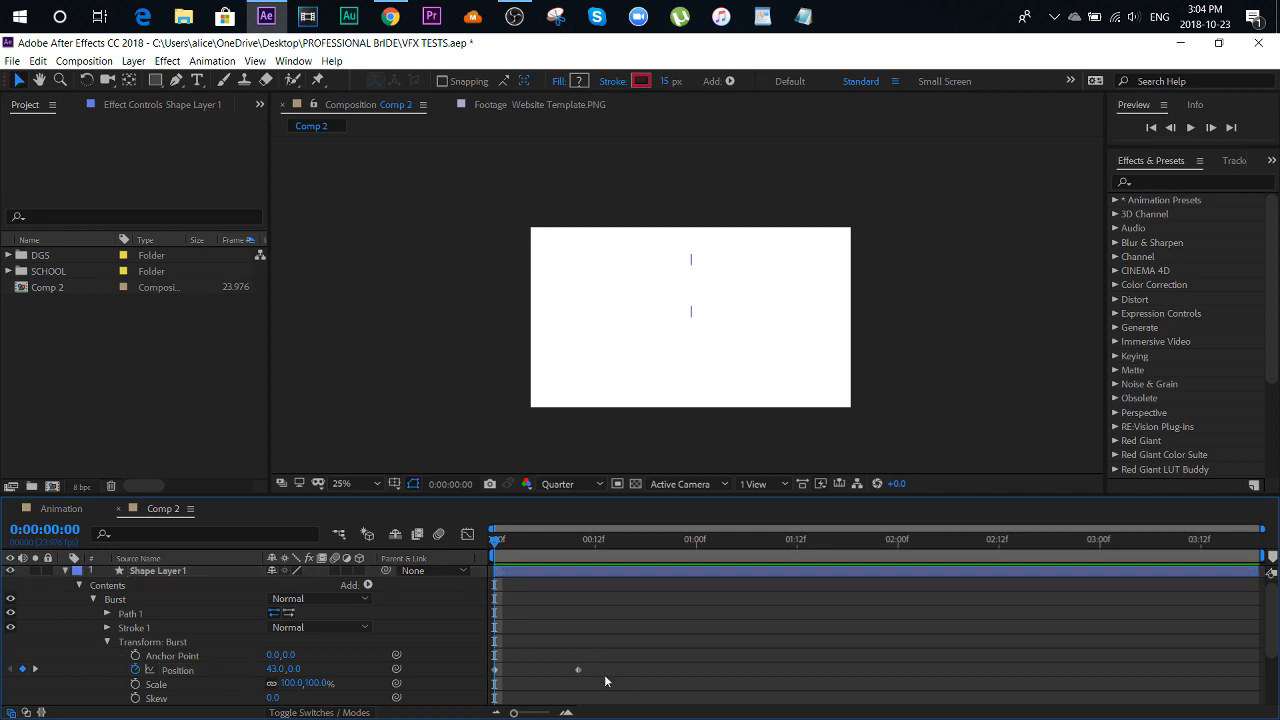
pyautogui.moveTo(577, 668); pyautogui.dragTo(602, 668)
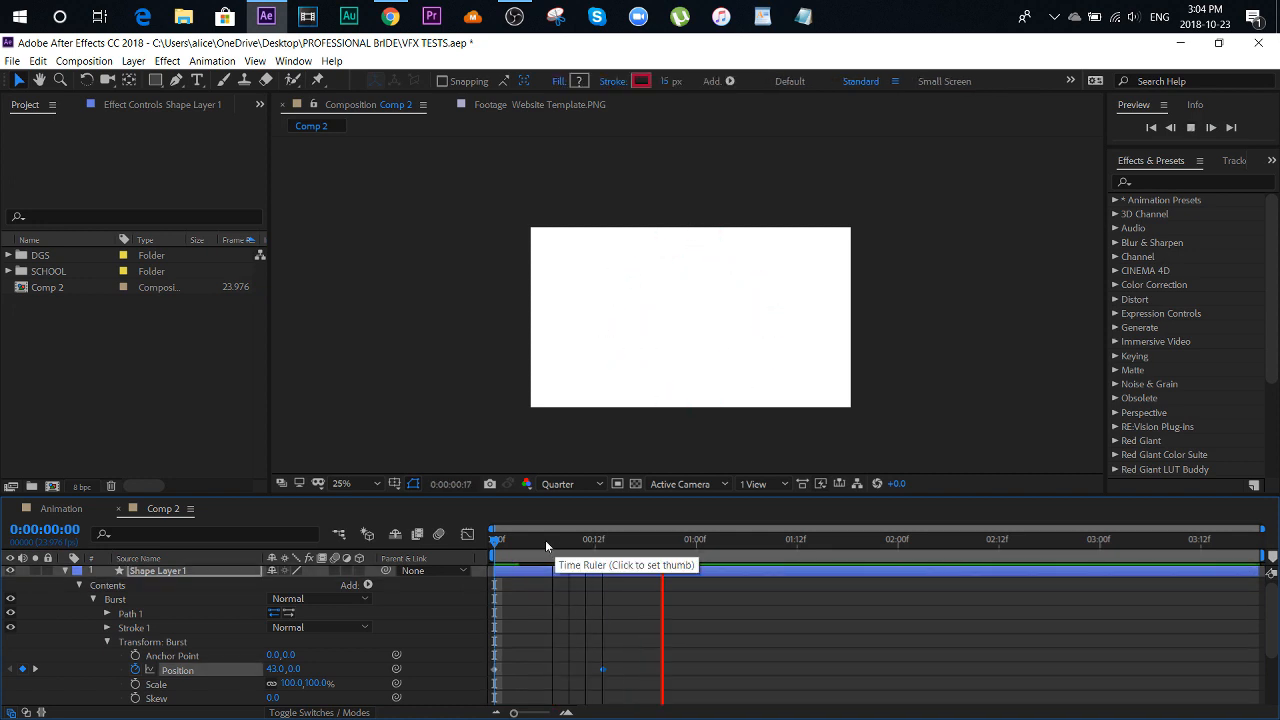